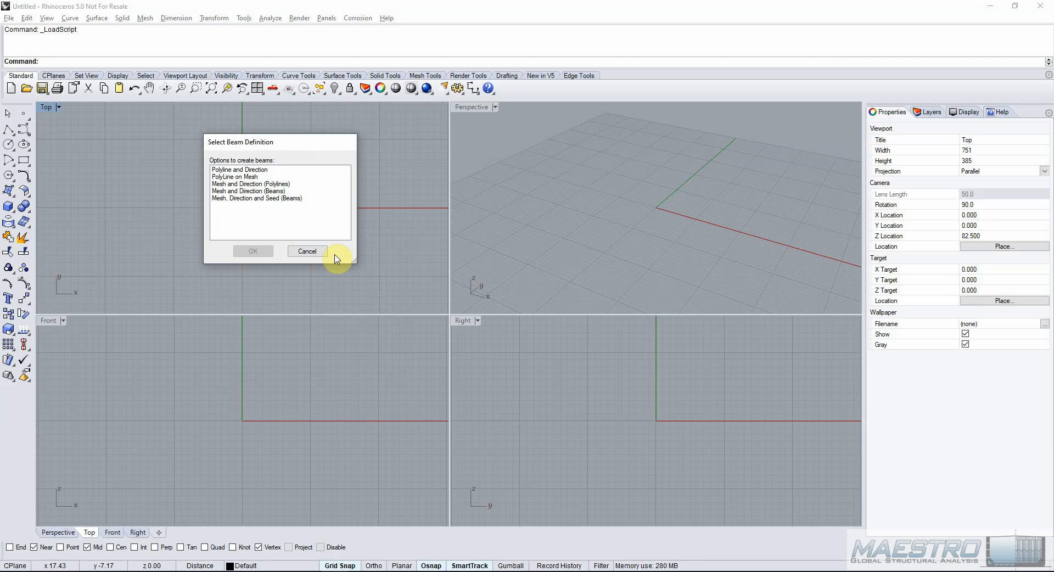
Go through the five beam definition options and try creating beams with Mesh, Direction and Seed (Beams).
{"action": "left_click", "coordinate": [319, 199]}
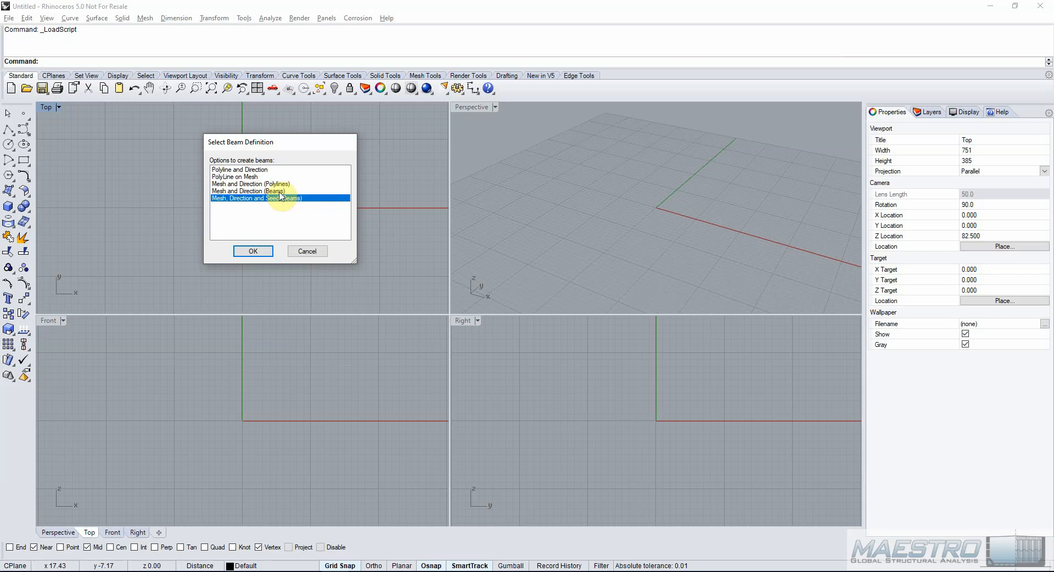
{"action": "left_click", "coordinate": [291, 171]}
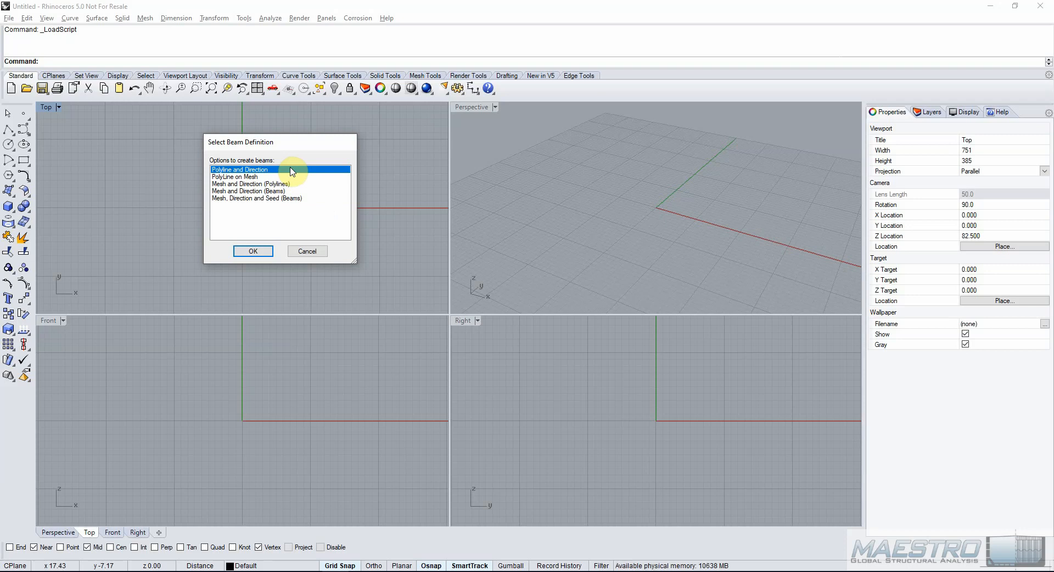
{"action": "left_click", "coordinate": [293, 178]}
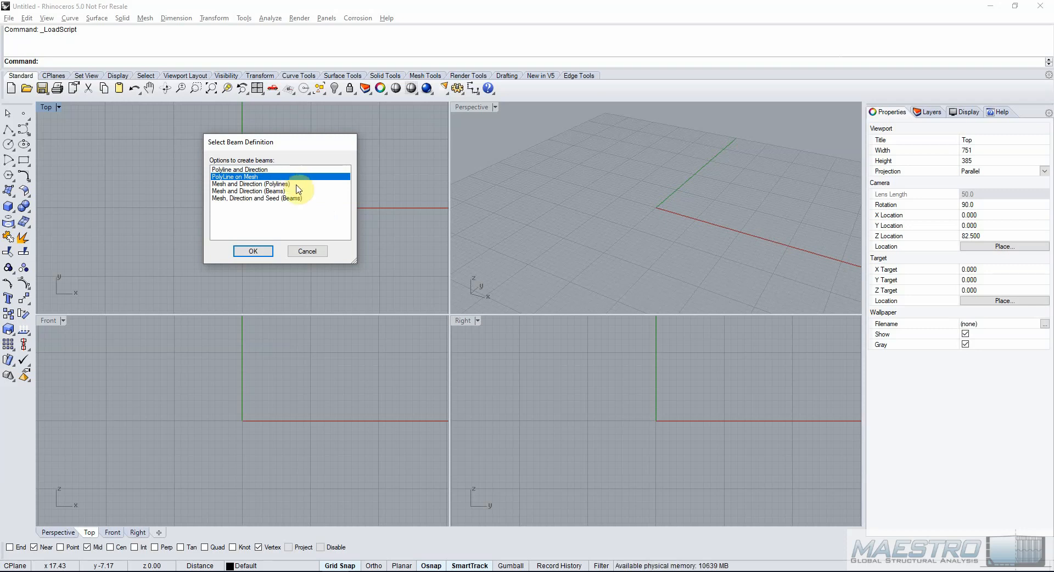
{"action": "left_click", "coordinate": [299, 184]}
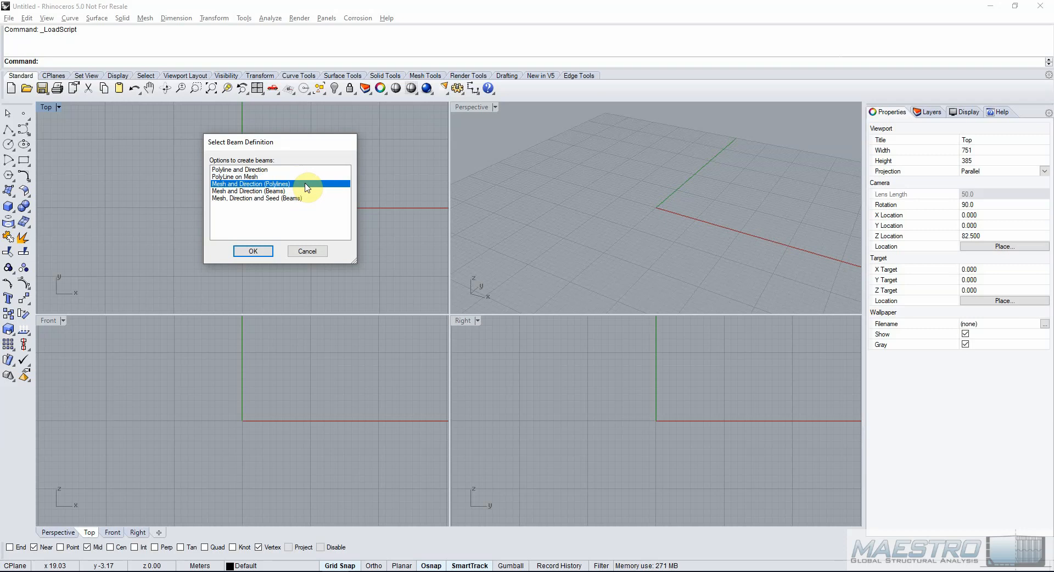
{"action": "left_click", "coordinate": [304, 192]}
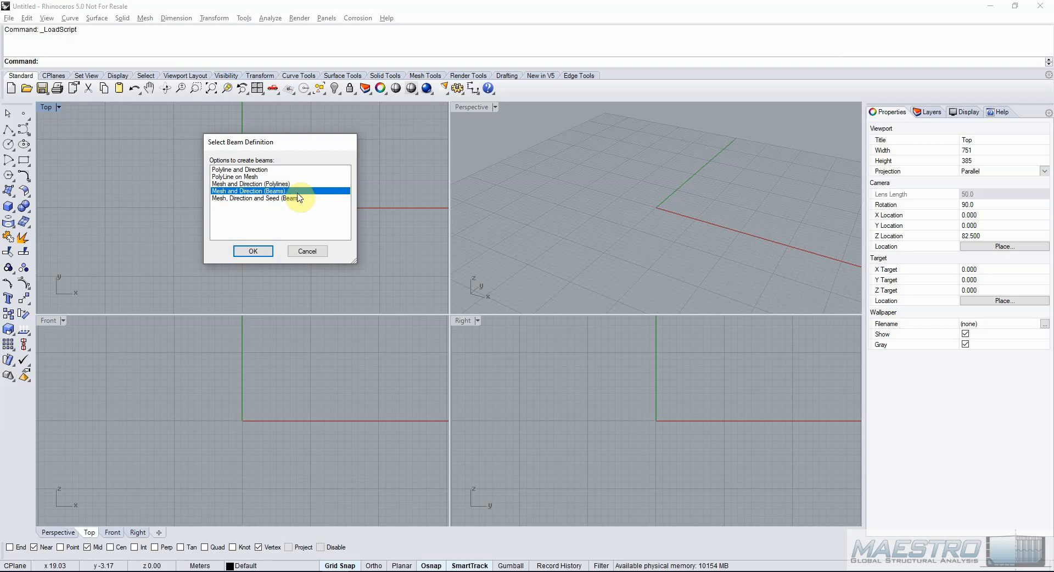
{"action": "left_click", "coordinate": [294, 198]}
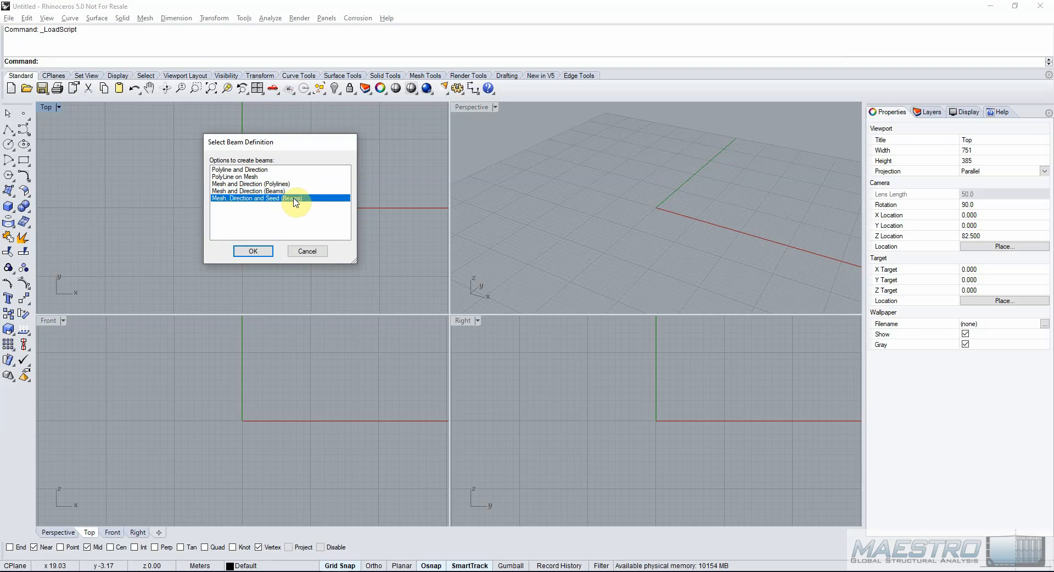
{"action": "left_click", "coordinate": [253, 252]}
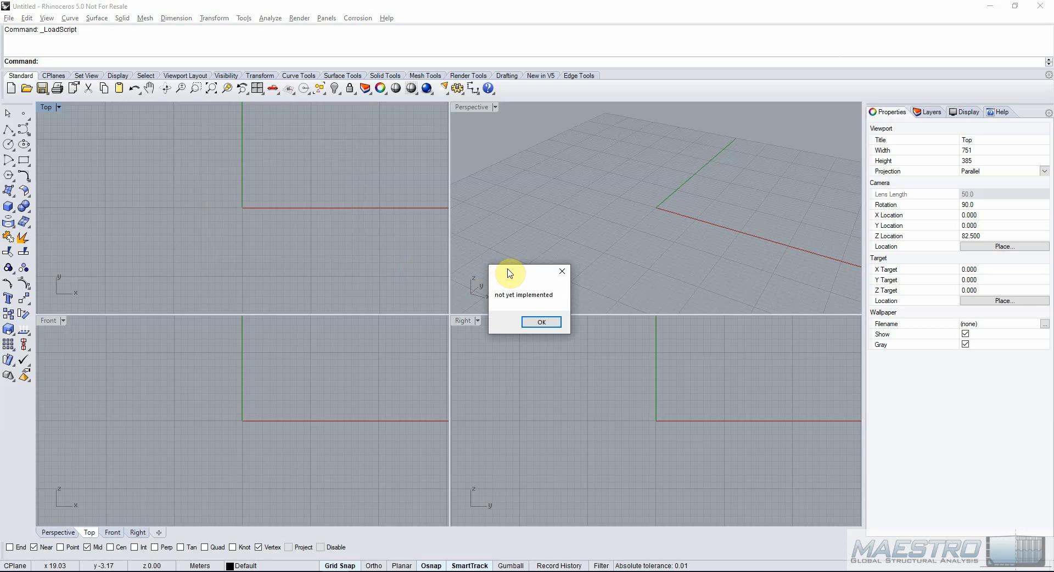
{"action": "left_click", "coordinate": [541, 324]}
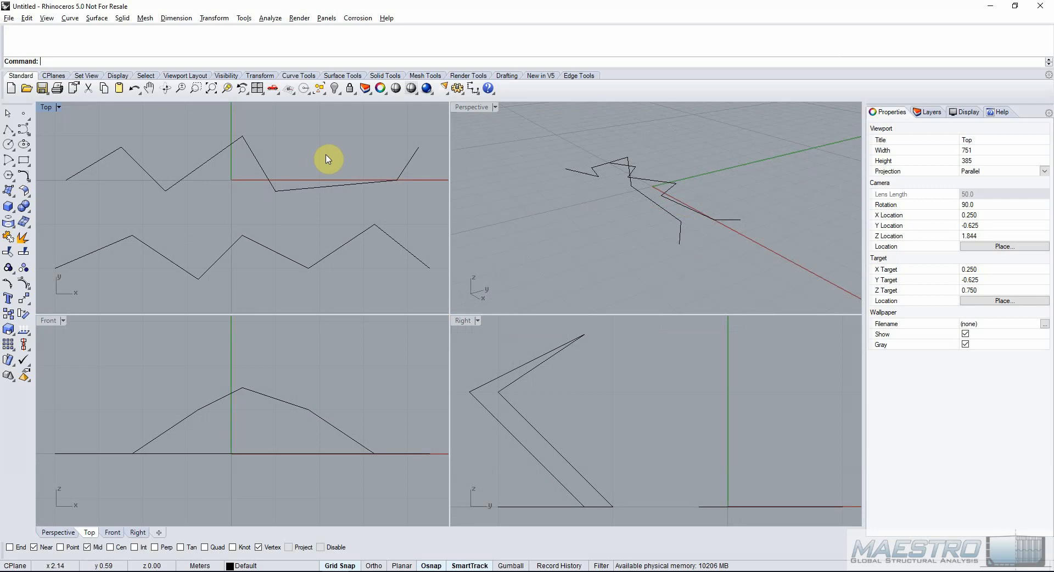
{"action": "left_click", "coordinate": [248, 148]}
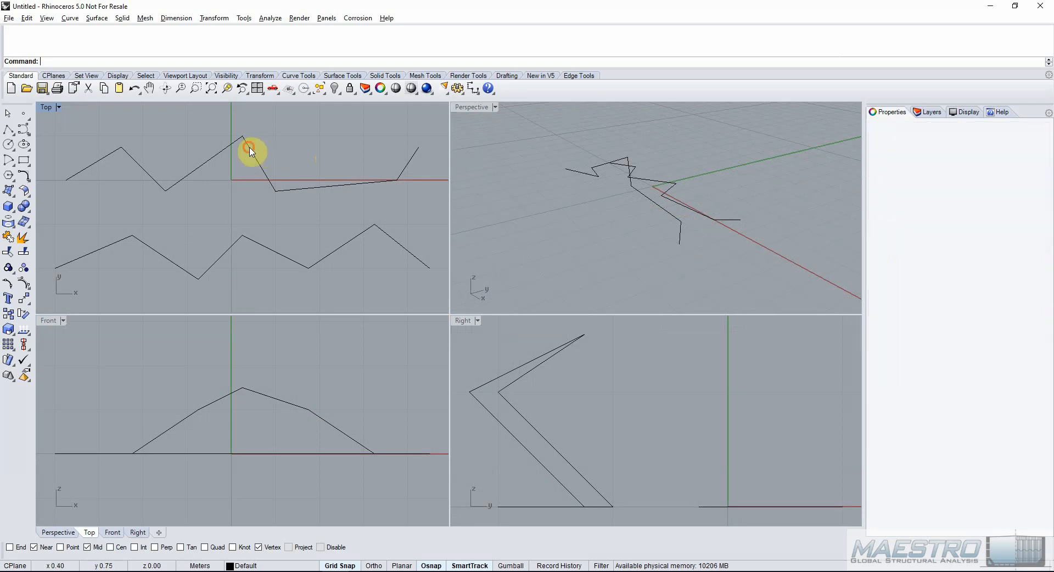
{"action": "left_click", "coordinate": [261, 246]}
{"action": "left_click", "coordinate": [305, 228]}
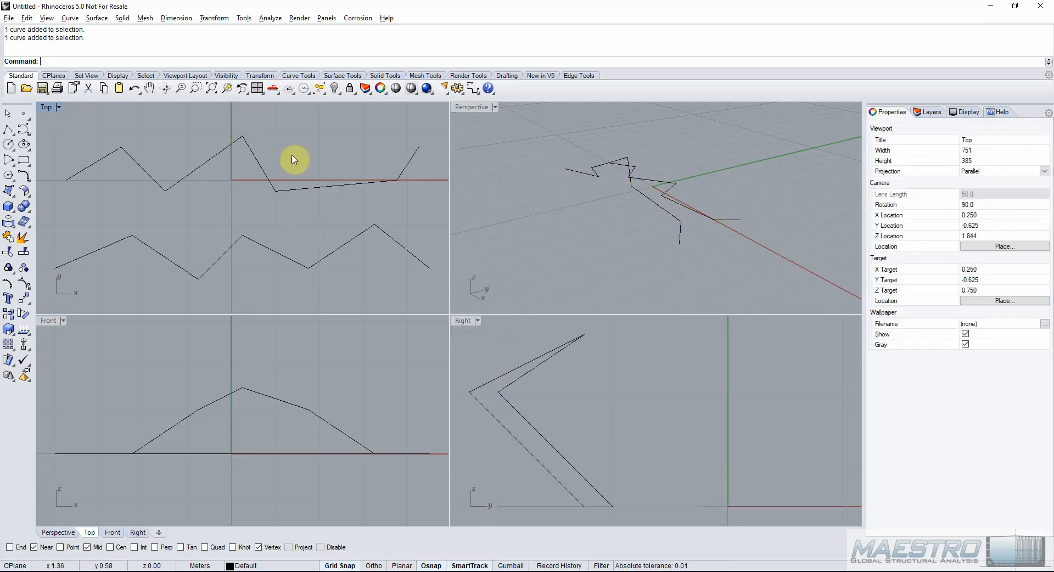
{"action": "left_click_drag", "start_coordinate": [291, 154], "coordinate": [229, 303]}
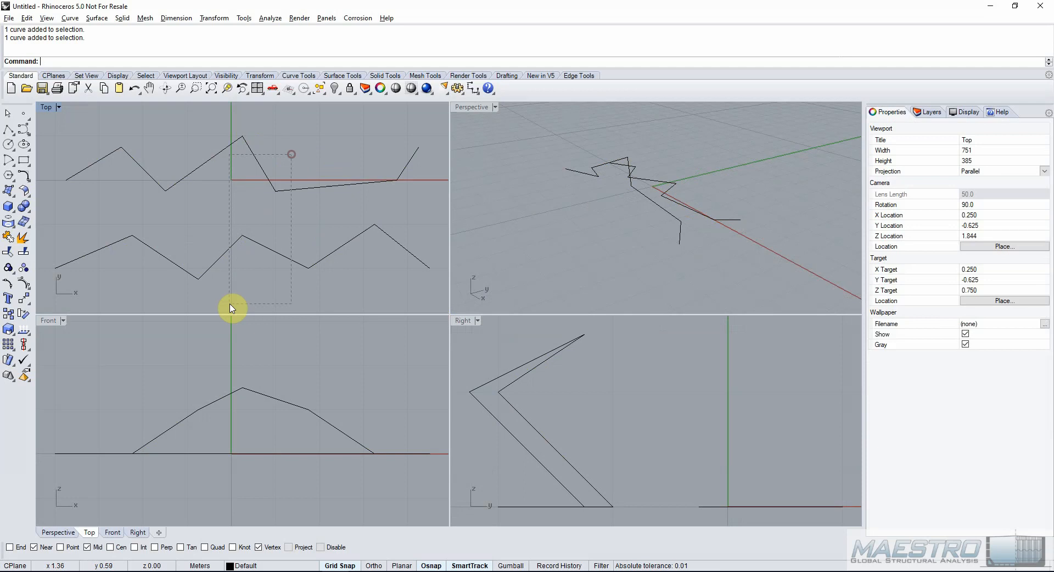
{"action": "left_click", "coordinate": [296, 224]}
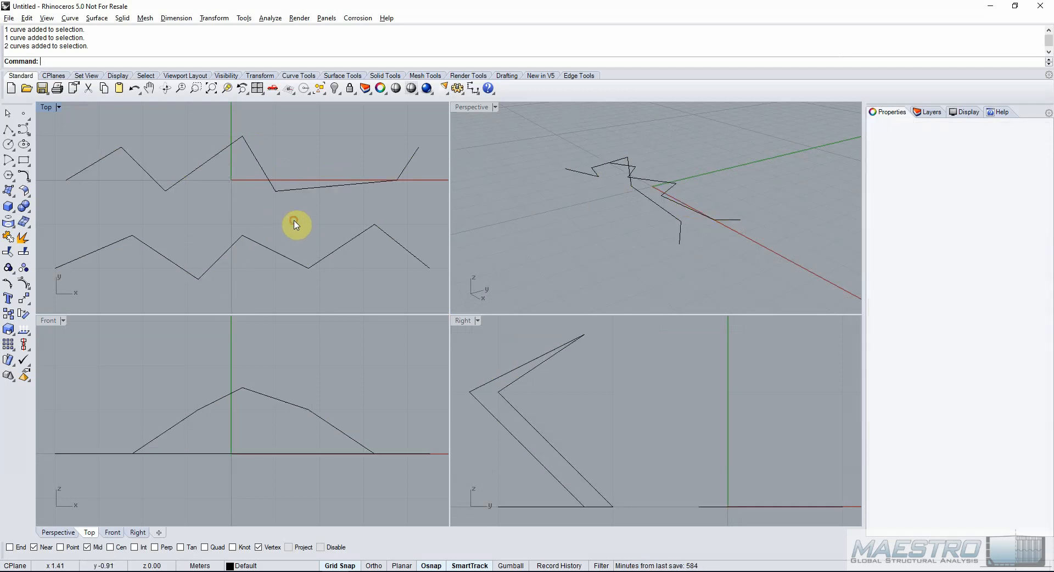
Run the export maestro beams.rvb script and choose the Polyline and Direction beam definition.
{"action": "right_click", "coordinate": [329, 44]}
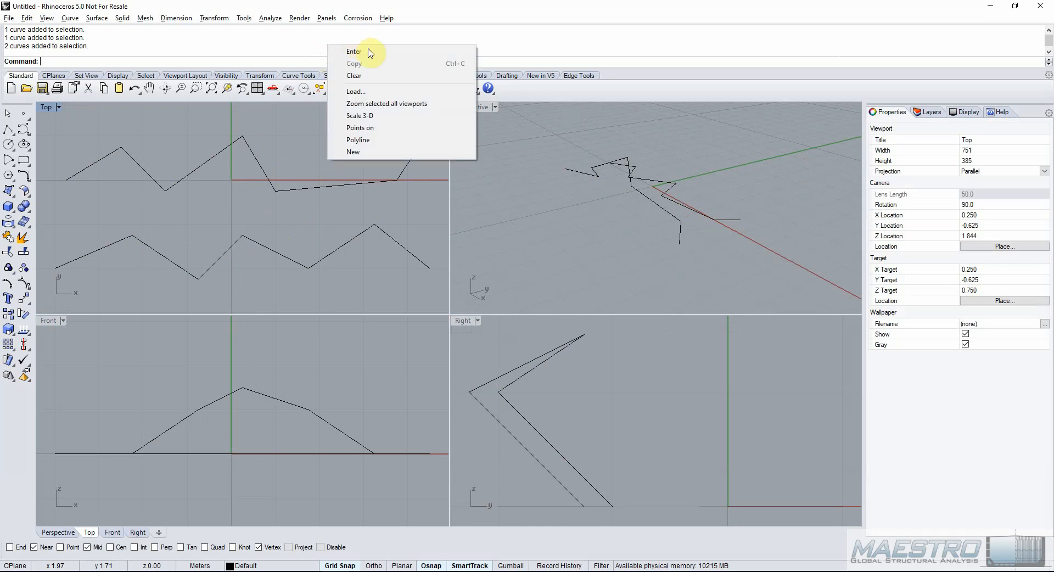
{"action": "left_click", "coordinate": [368, 91]}
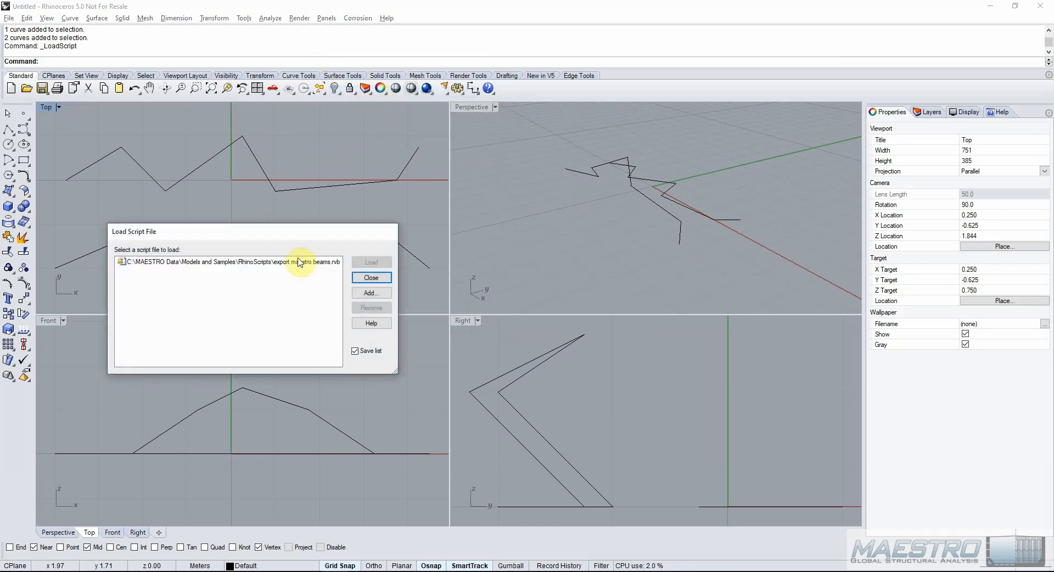
{"action": "left_click", "coordinate": [299, 263]}
{"action": "left_click", "coordinate": [365, 263]}
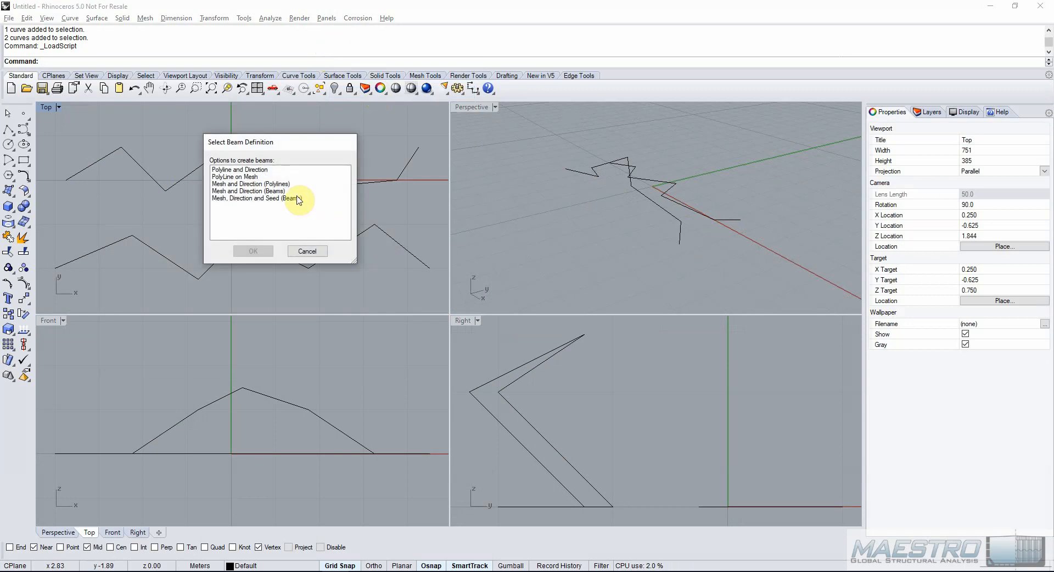
{"action": "left_click", "coordinate": [276, 170]}
{"action": "left_click", "coordinate": [257, 253]}
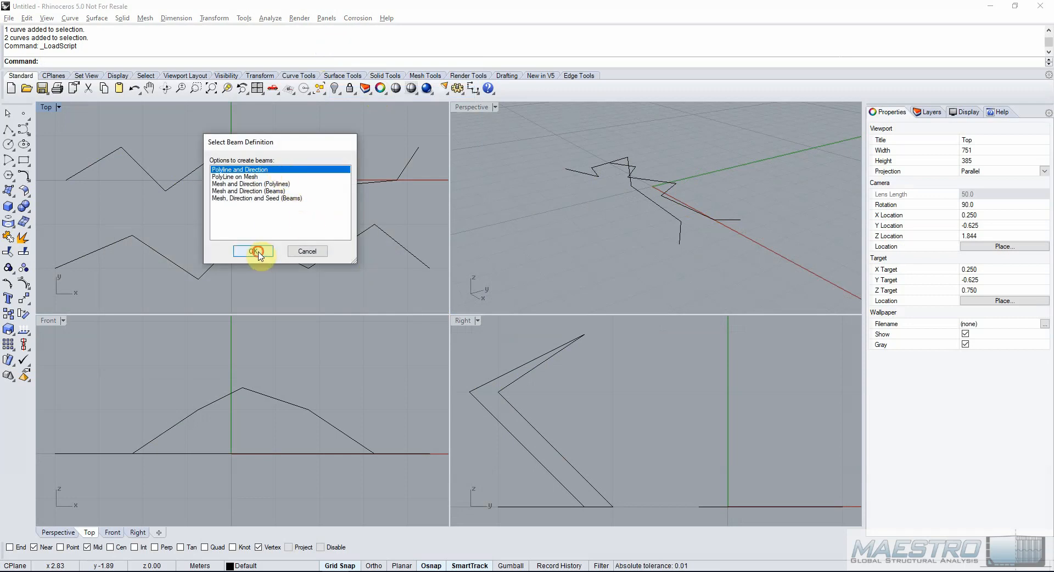
Select both polylines for export to MAESTRO and set the beam direction to -Z (0,0,-1).
{"action": "left_click", "coordinate": [199, 167]}
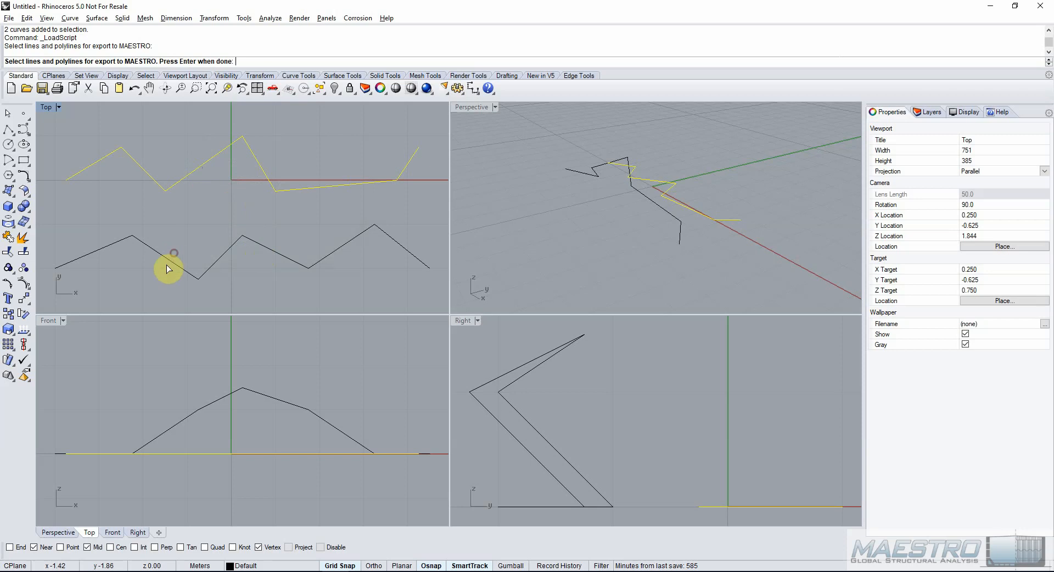
{"action": "left_click", "coordinate": [167, 258]}
{"action": "key", "text": "Return"}
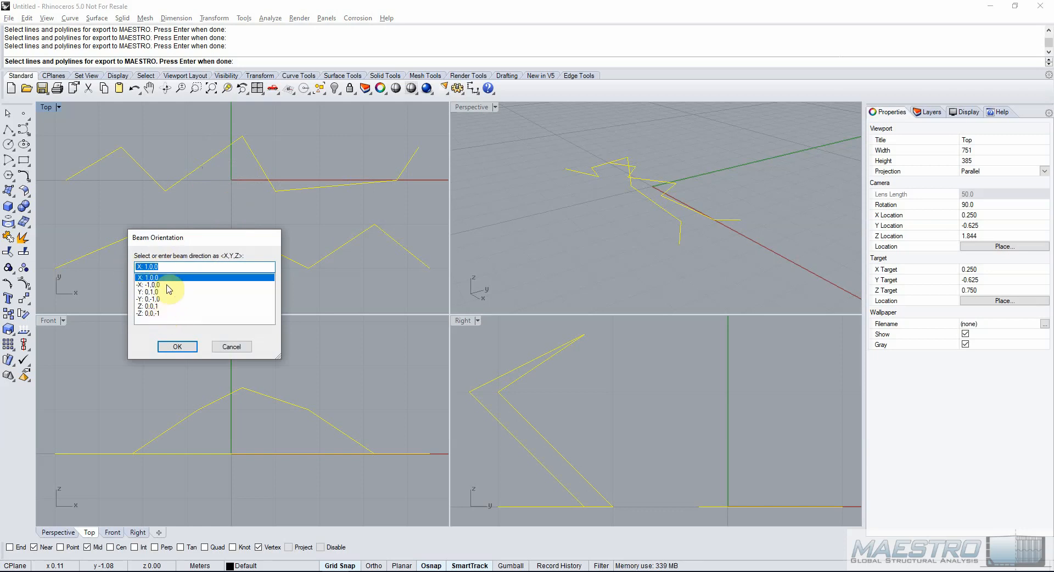
{"action": "left_click", "coordinate": [153, 314]}
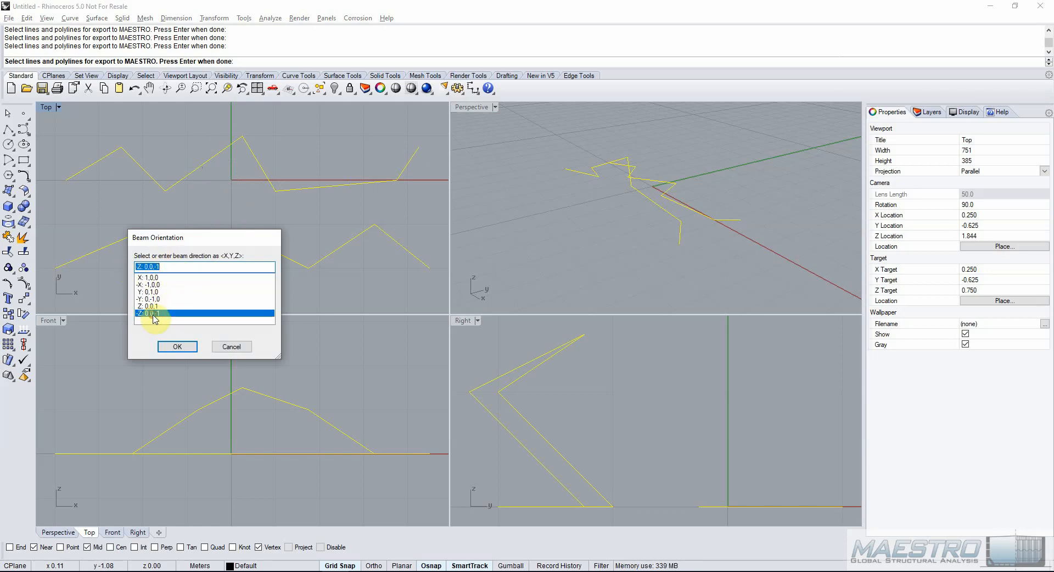
{"action": "left_click", "coordinate": [176, 348]}
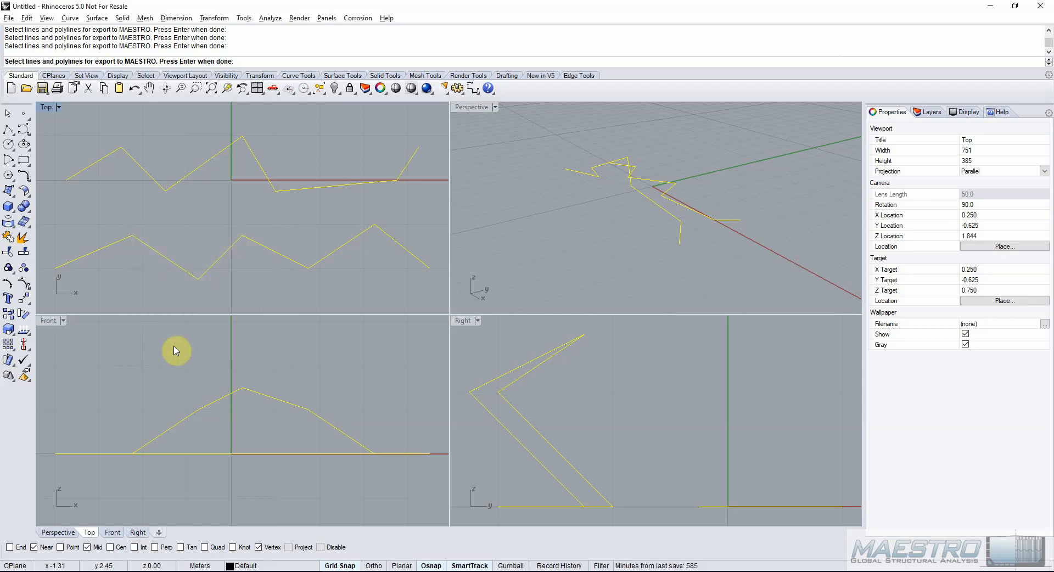
Save the exported beams as a MAESTRO neutral file named "demo1 down" in the Demos folder.
{"action": "key", "text": "Return"}
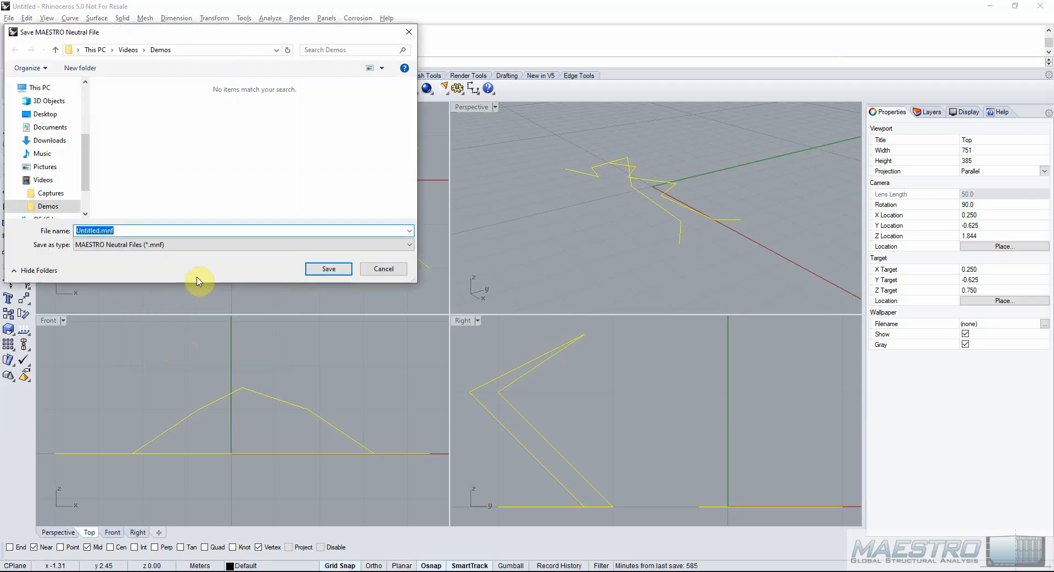
{"action": "type", "text": "demo1"}
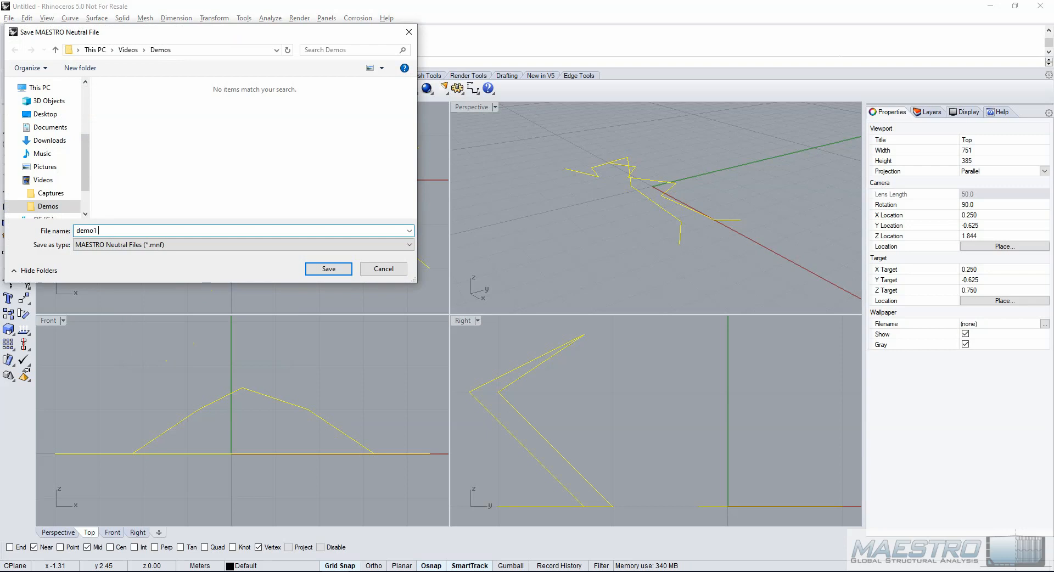
{"action": "type", "text": " down"}
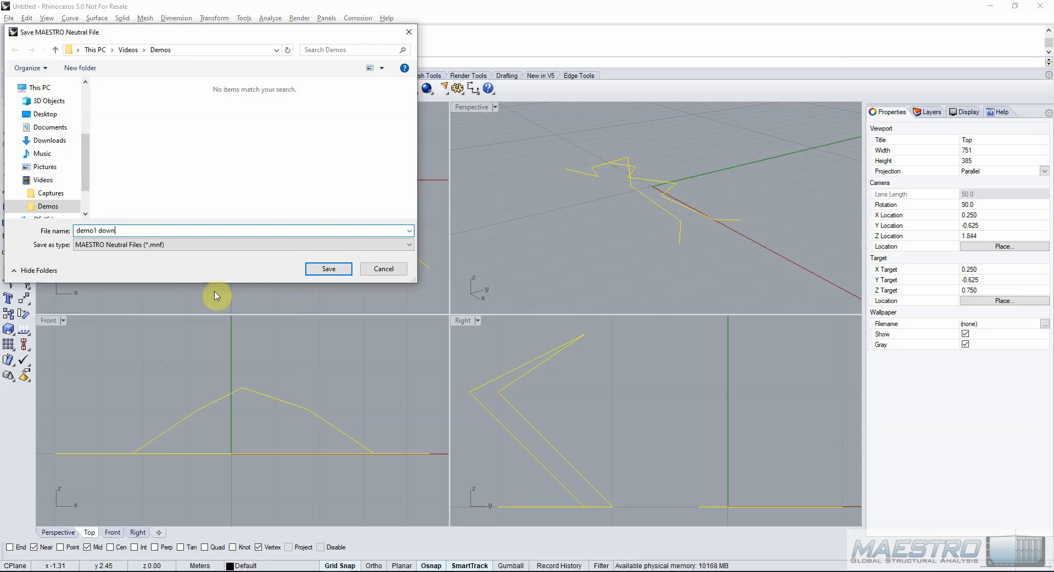
{"action": "left_click", "coordinate": [318, 269]}
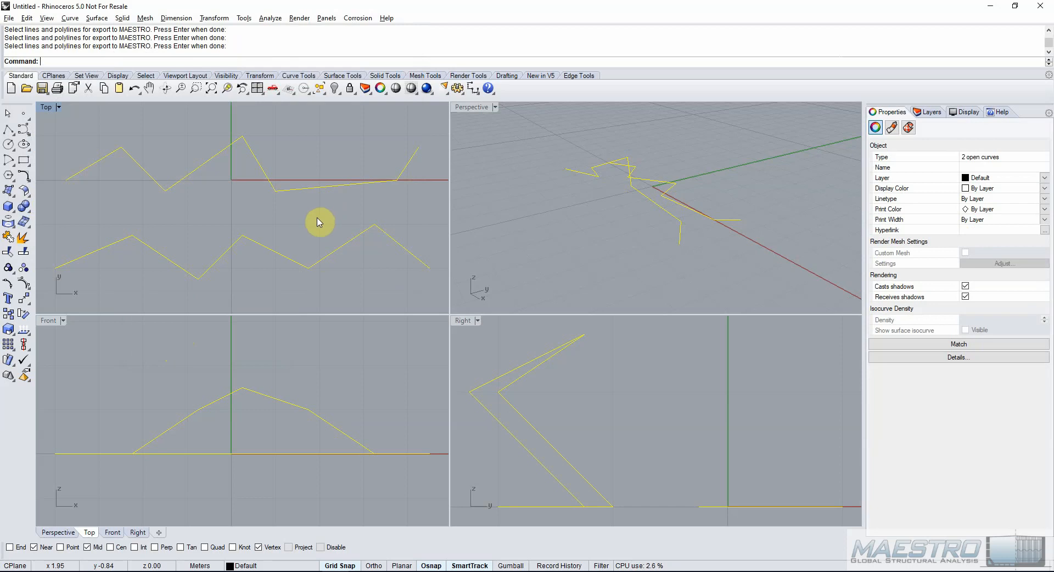
Run the export maestro beams.rvb script again with the Polyline and Direction definition and a custom beam direction of 0,1,1.
{"action": "right_click", "coordinate": [335, 40]}
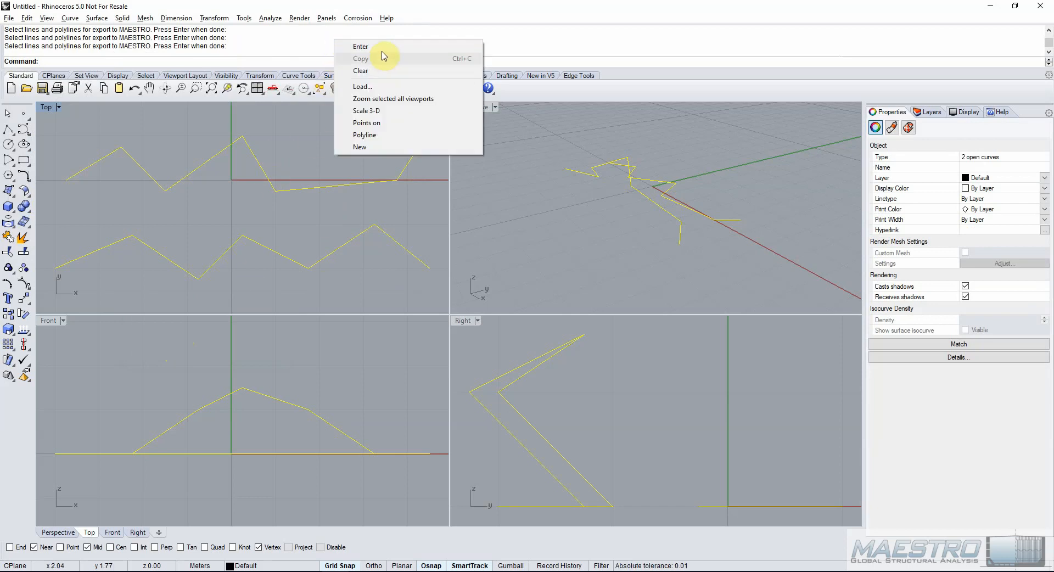
{"action": "left_click", "coordinate": [375, 88]}
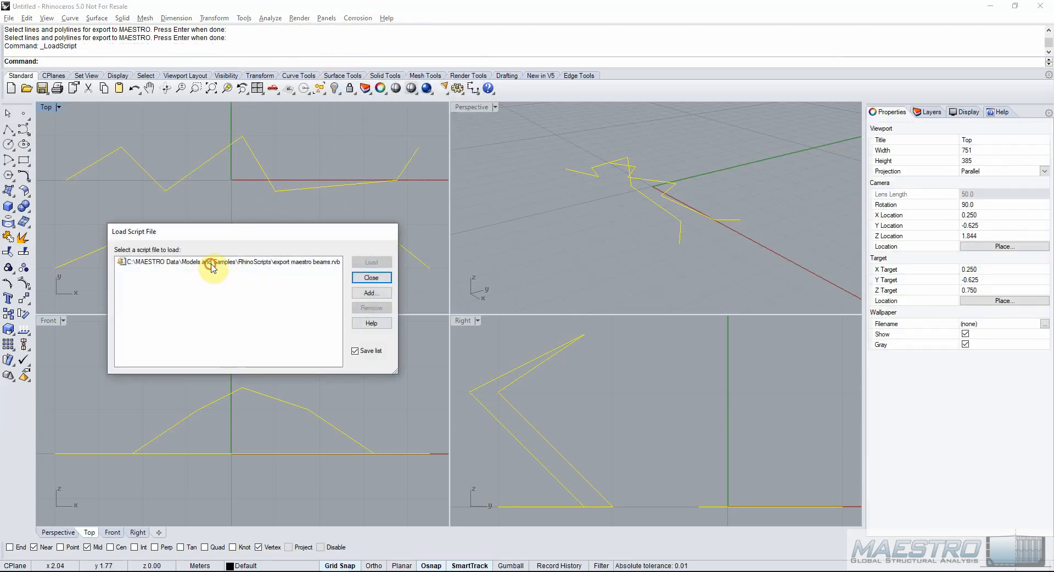
{"action": "left_click", "coordinate": [207, 262]}
{"action": "left_click", "coordinate": [371, 262]}
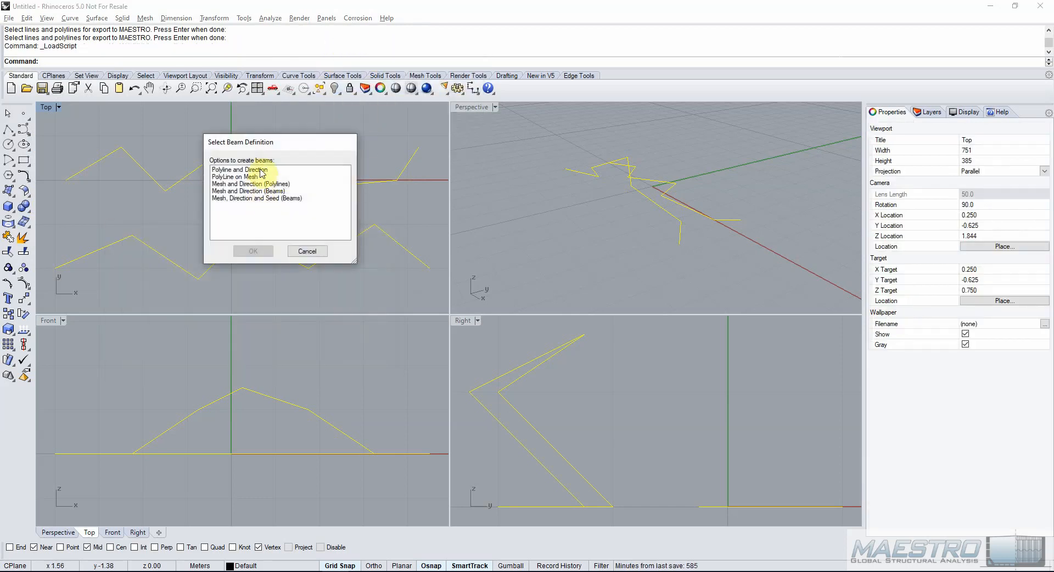
{"action": "left_click", "coordinate": [258, 169]}
{"action": "left_click", "coordinate": [256, 251]}
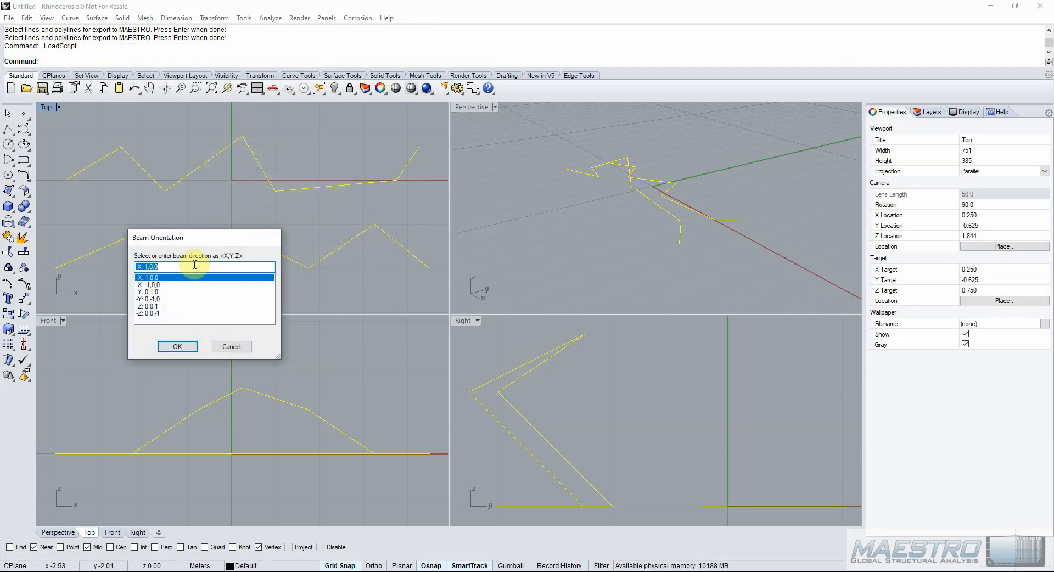
{"action": "type", "text": "0,1,1"}
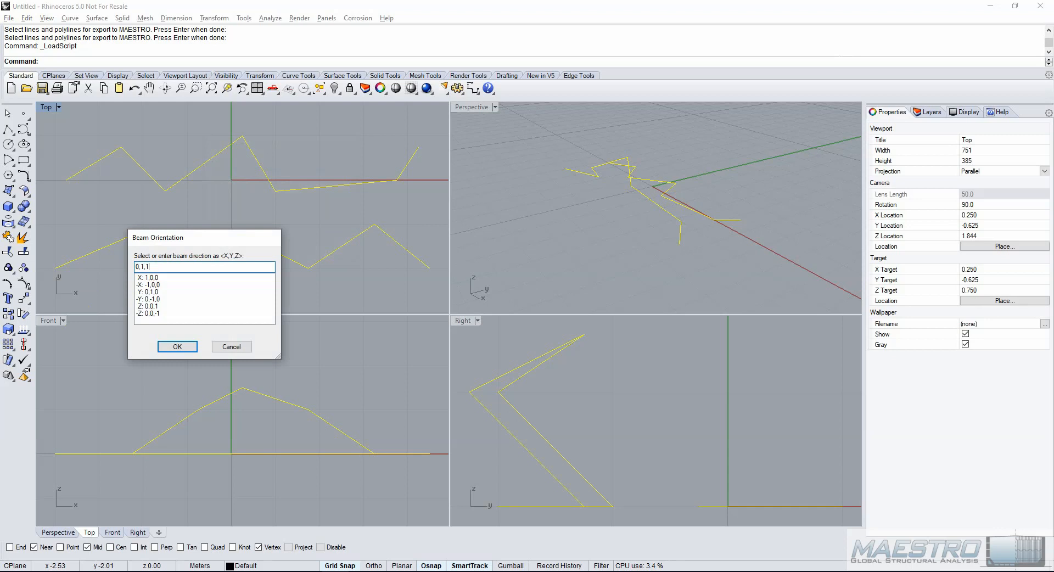
{"action": "left_click", "coordinate": [177, 347]}
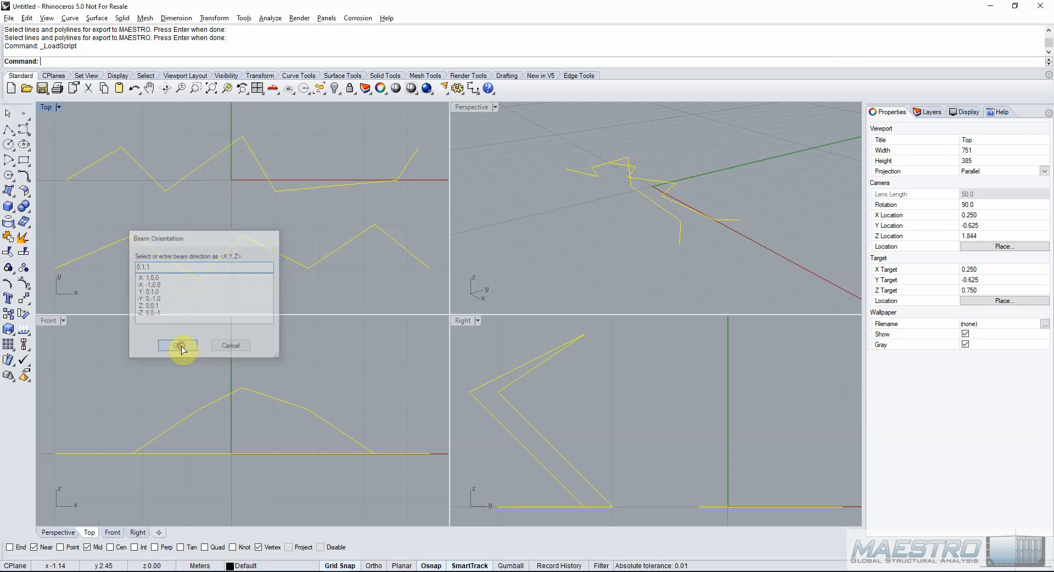
Save the second beam export as a MAESTRO neutral file named "demo2 - 011" in the Demos folder.
{"action": "right_click", "coordinate": [187, 258]}
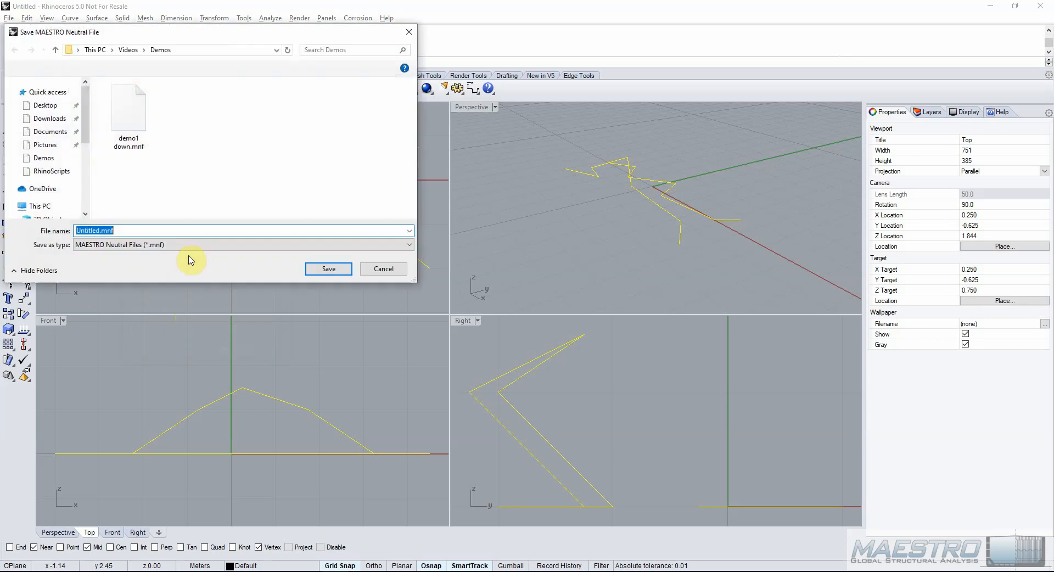
{"action": "type", "text": "demo2"}
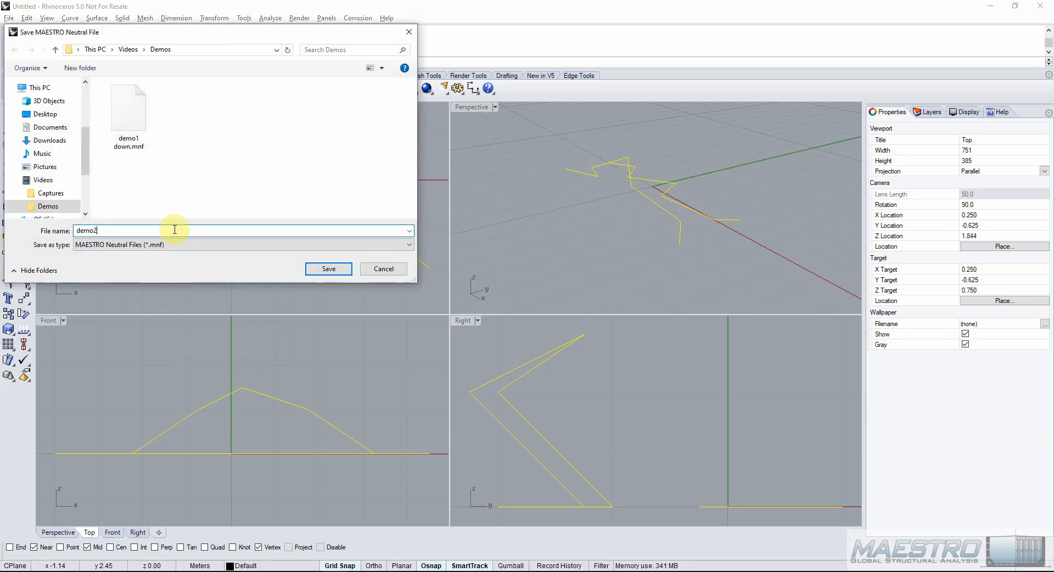
{"action": "type", "text": " -"}
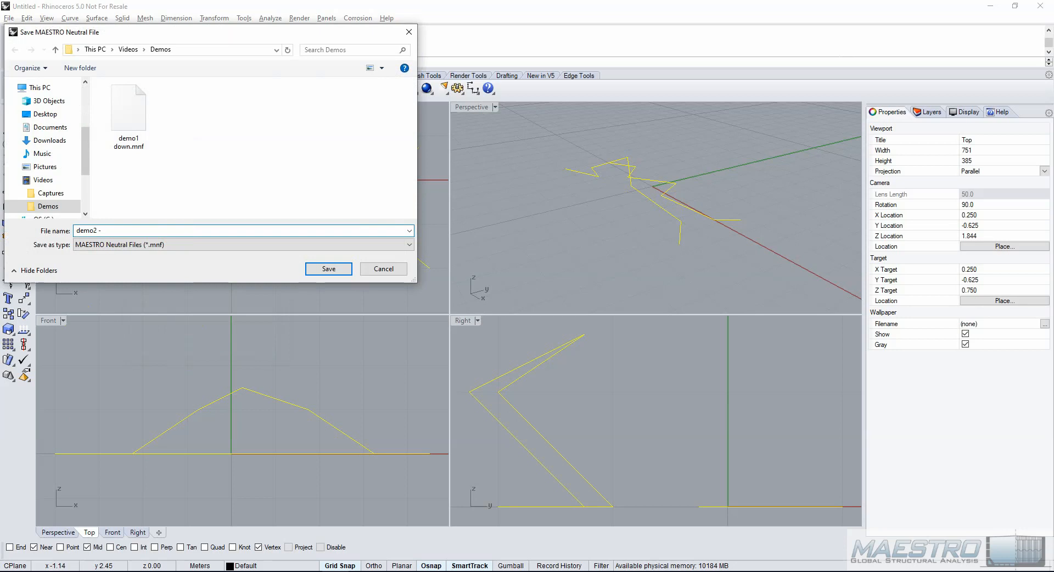
{"action": "type", "text": " 011"}
{"action": "left_click", "coordinate": [316, 268]}
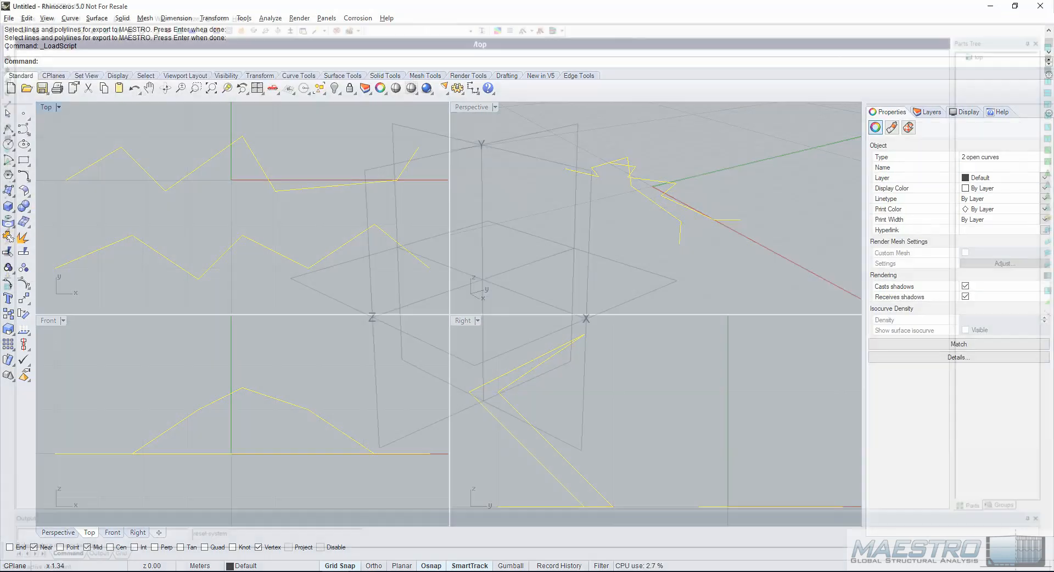
Switch to MAESTRO, import the neutral file demo1 down.mnf as a global module and inspect the beams in plan view.
{"action": "left_click", "coordinate": [15, 19]}
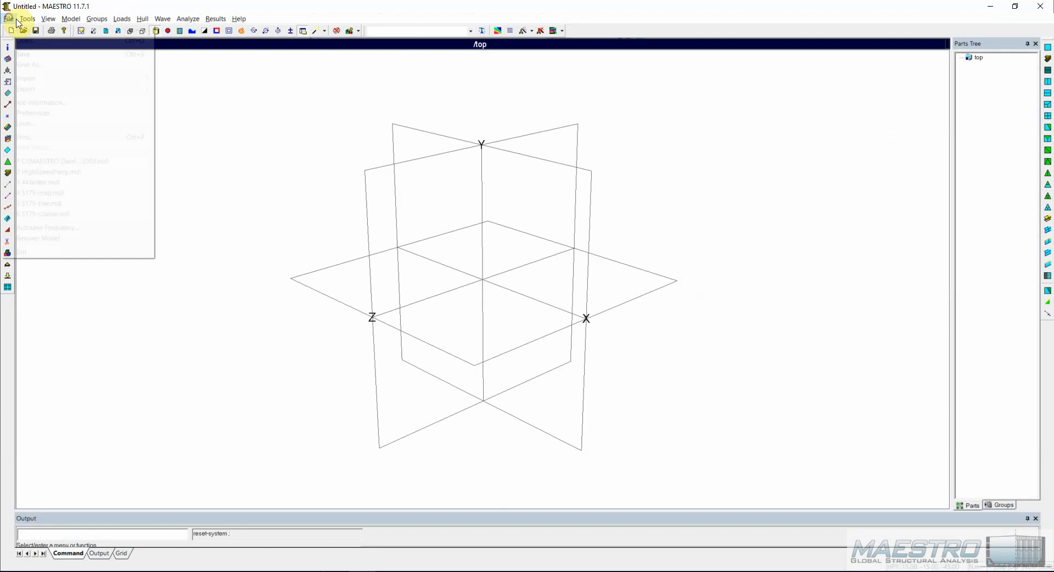
{"action": "mouse_move", "coordinate": [17, 20]}
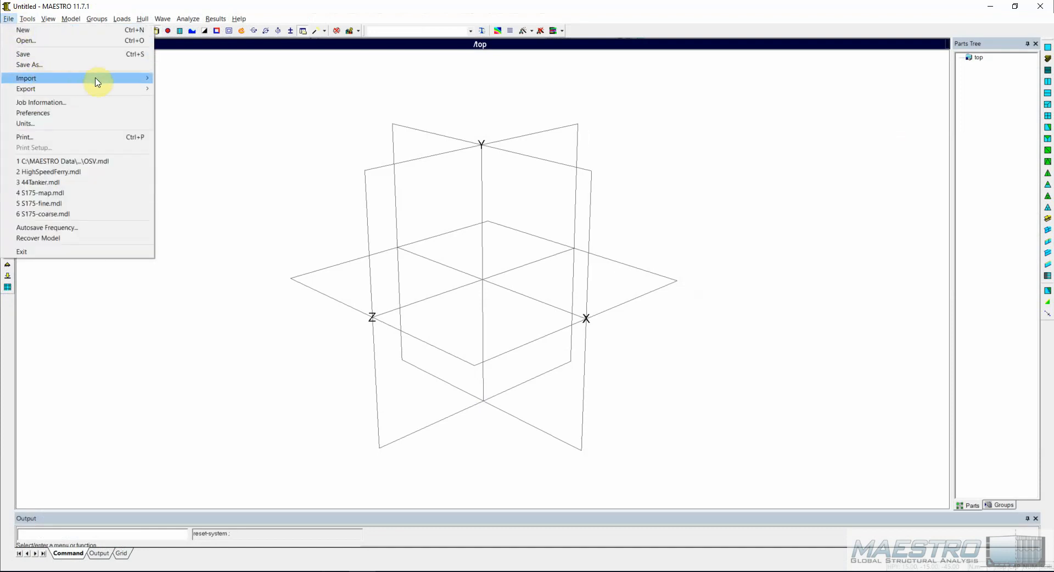
{"action": "mouse_move", "coordinate": [97, 80]}
{"action": "left_click", "coordinate": [243, 131]}
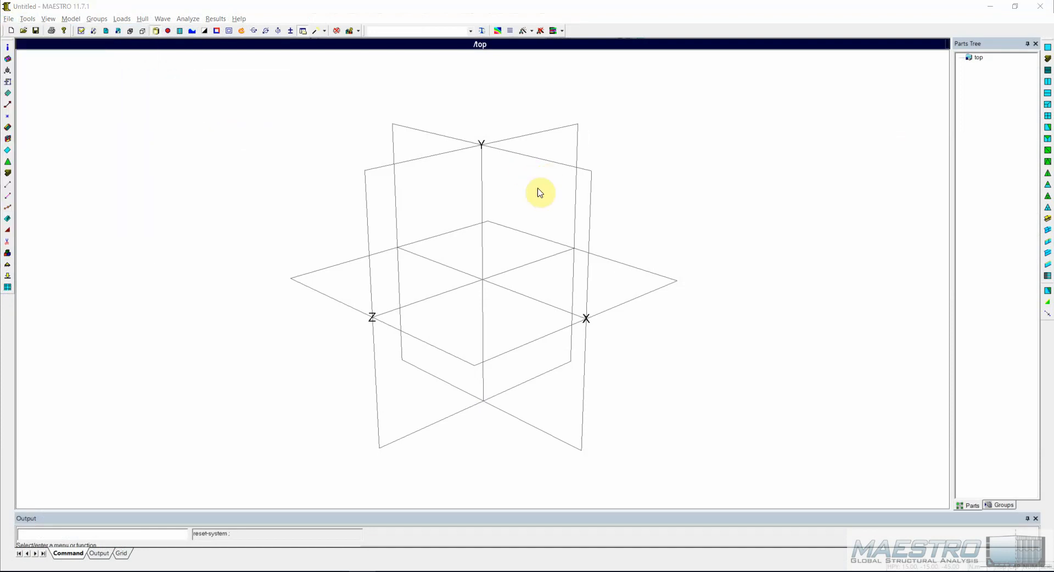
{"action": "left_click", "coordinate": [127, 125]}
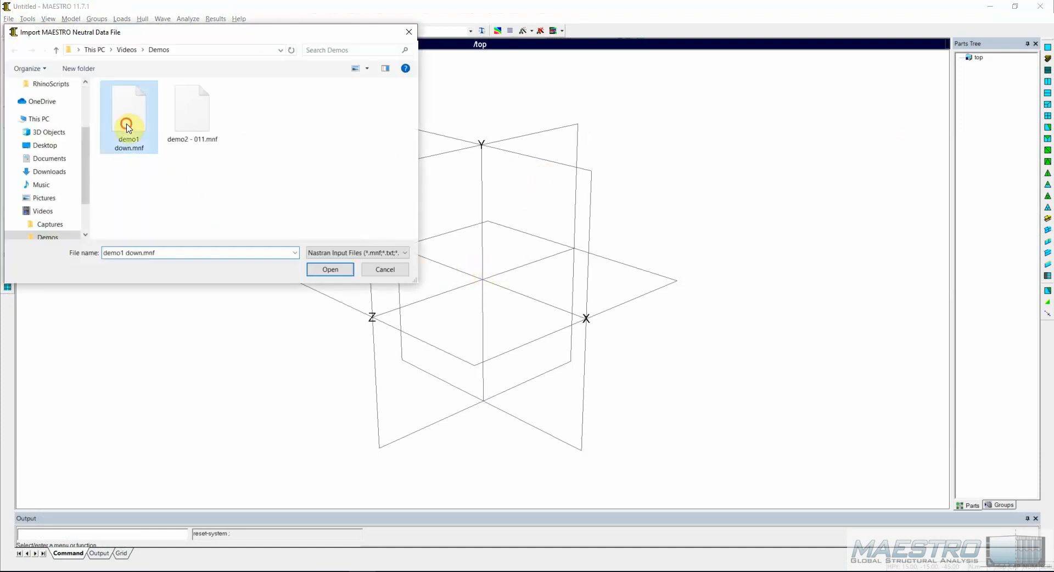
{"action": "left_click", "coordinate": [329, 270]}
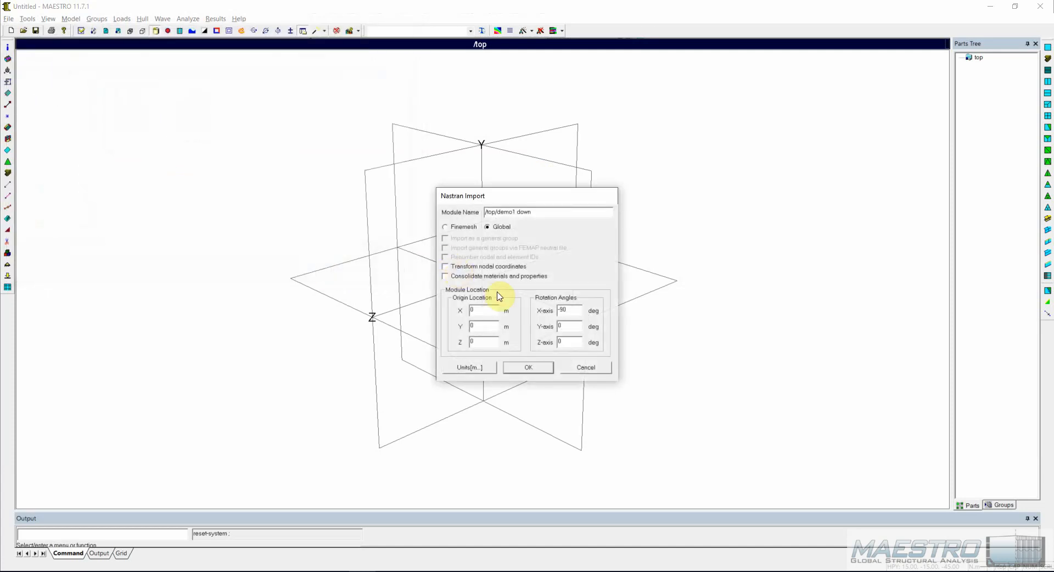
{"action": "left_click", "coordinate": [540, 368]}
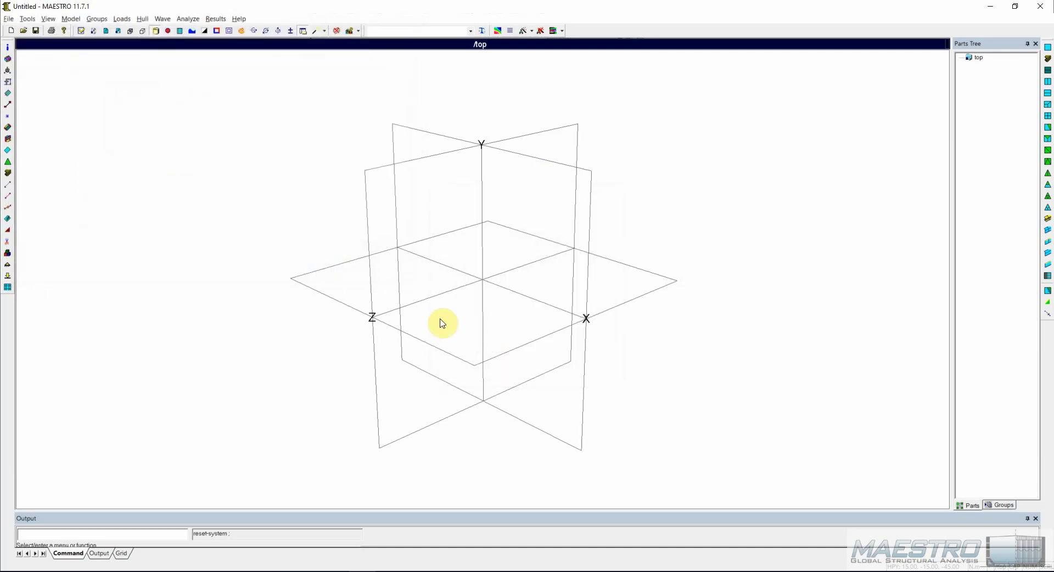
{"action": "mouse_move", "coordinate": [401, 324]}
{"action": "middle_mouse_down"}
{"action": "mouse_move", "coordinate": [477, 278]}
{"action": "mouse_move", "coordinate": [452, 320]}
{"action": "mouse_move", "coordinate": [541, 312]}
{"action": "mouse_move", "coordinate": [364, 287]}
{"action": "mouse_move", "coordinate": [435, 331]}
{"action": "mouse_move", "coordinate": [583, 357]}
{"action": "mouse_move", "coordinate": [366, 331]}
{"action": "mouse_move", "coordinate": [407, 387]}
{"action": "mouse_move", "coordinate": [419, 313]}
{"action": "mouse_move", "coordinate": [405, 346]}
{"action": "mouse_move", "coordinate": [409, 336]}
{"action": "middle_mouse_up"}
{"action": "right_click", "coordinate": [416, 320]}
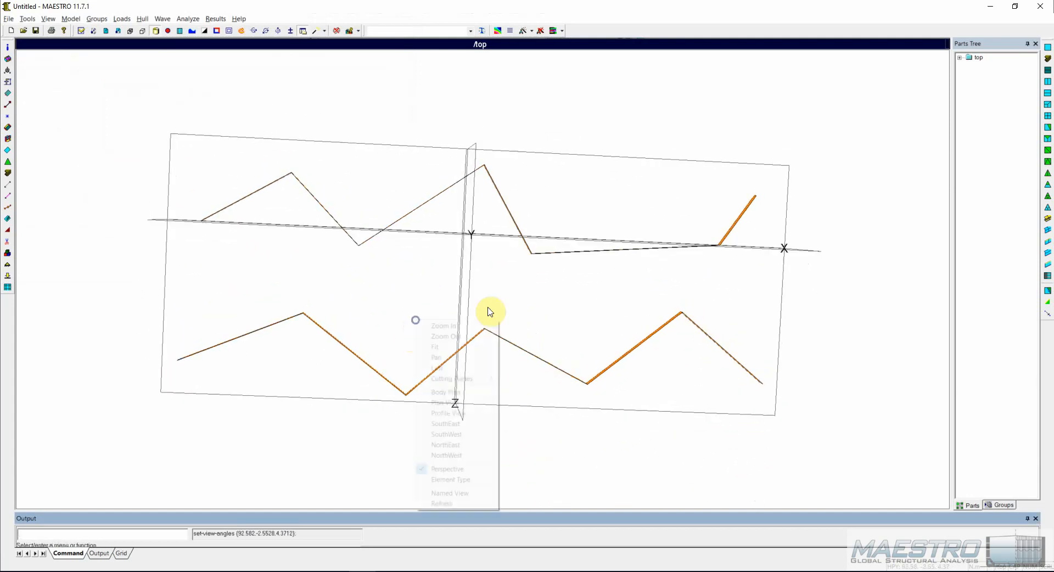
{"action": "left_click", "coordinate": [458, 403]}
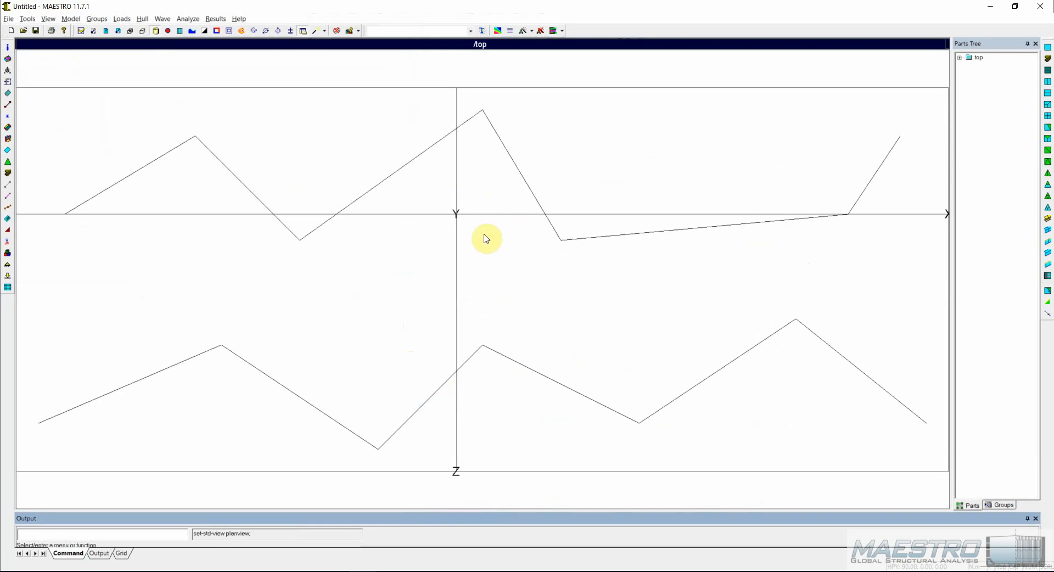
{"action": "middle_click_drag", "start_coordinate": [454, 344], "coordinate": [634, 284]}
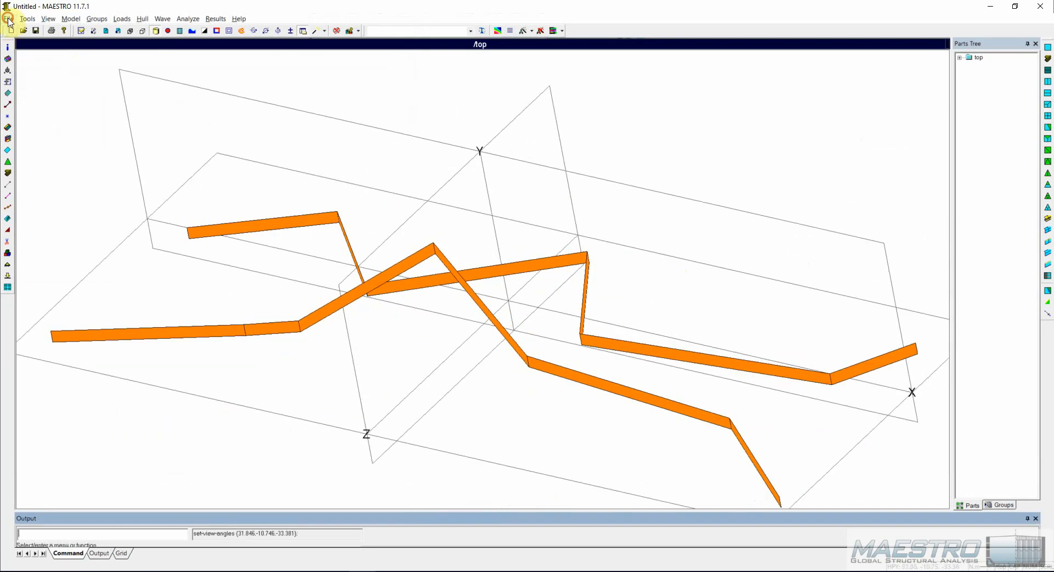
Import the second neutral file, demo2 - 011.mnf, as another global module and inspect the beams' orientation.
{"action": "left_click", "coordinate": [8, 19]}
{"action": "mouse_move", "coordinate": [66, 78]}
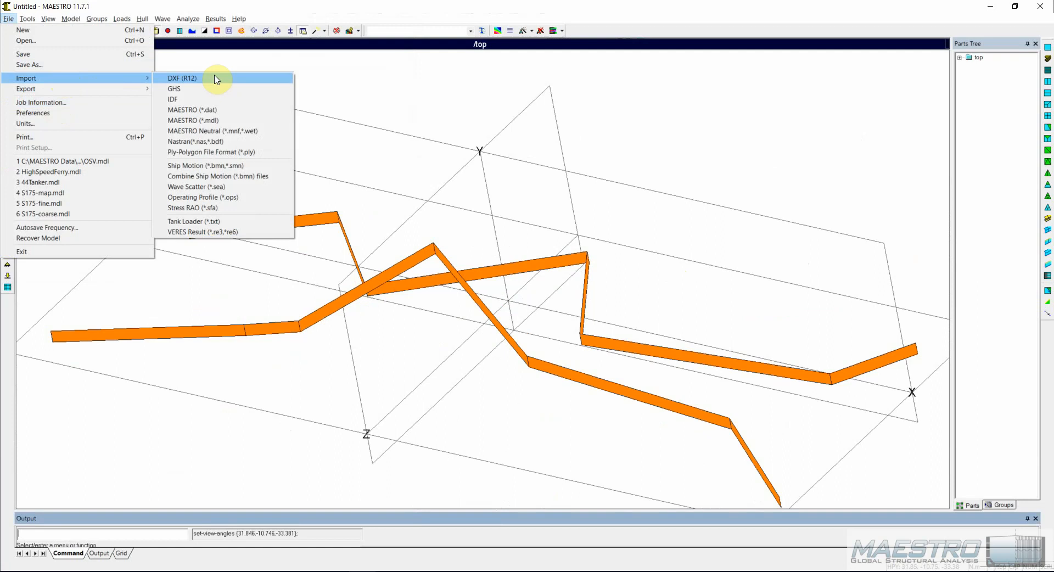
{"action": "left_click", "coordinate": [220, 130]}
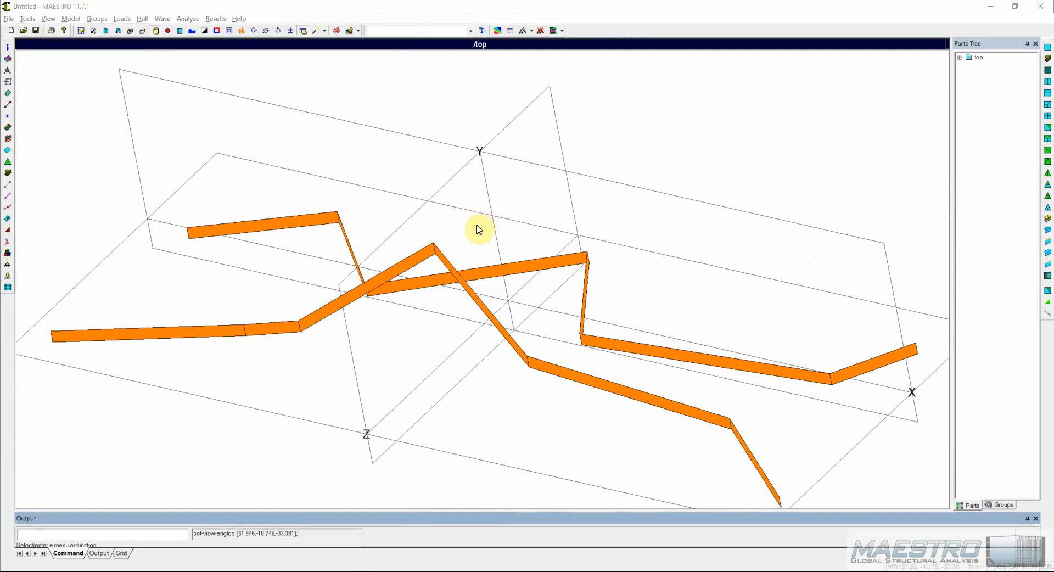
{"action": "left_click", "coordinate": [193, 138]}
{"action": "left_click", "coordinate": [328, 269]}
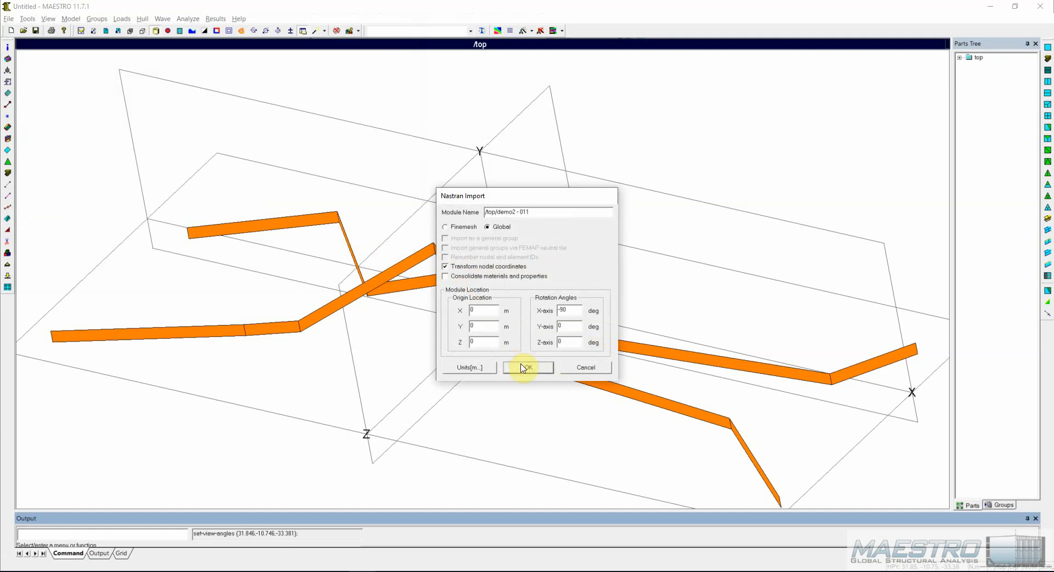
{"action": "left_click", "coordinate": [526, 367]}
{"action": "left_click_drag", "start_coordinate": [470, 405], "coordinate": [255, 309]}
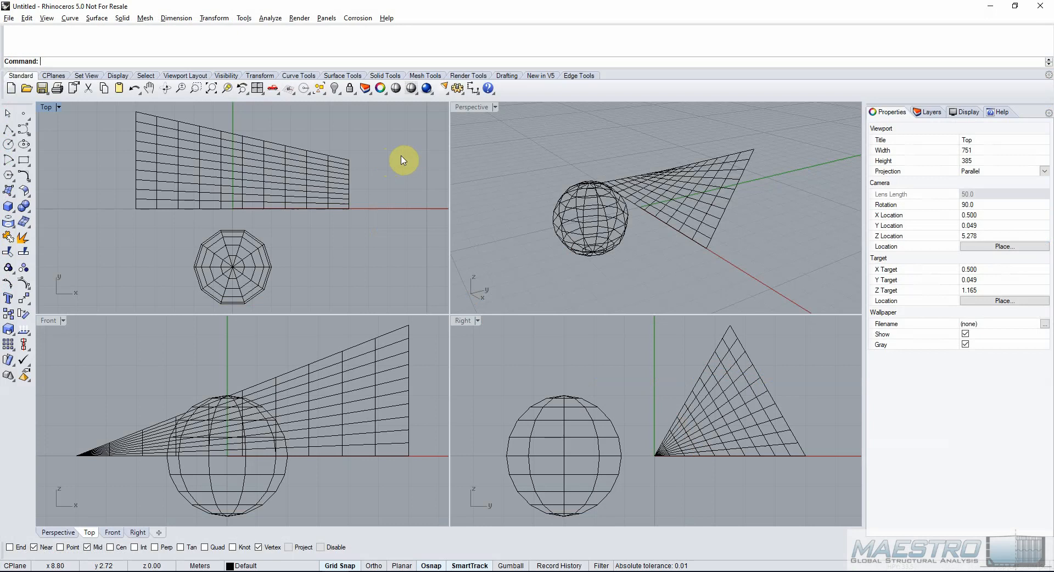
In Rhino, examine the sphere mesh, the sloped open mesh and the polylines on them, showing the polylines' control points.
{"action": "left_click", "coordinate": [215, 255]}
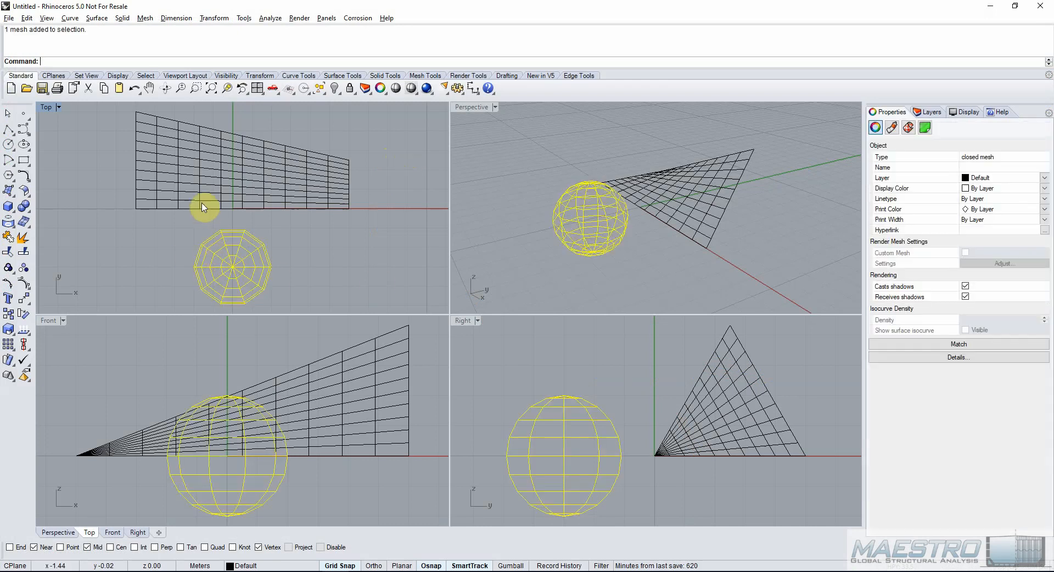
{"action": "left_click", "coordinate": [182, 179]}
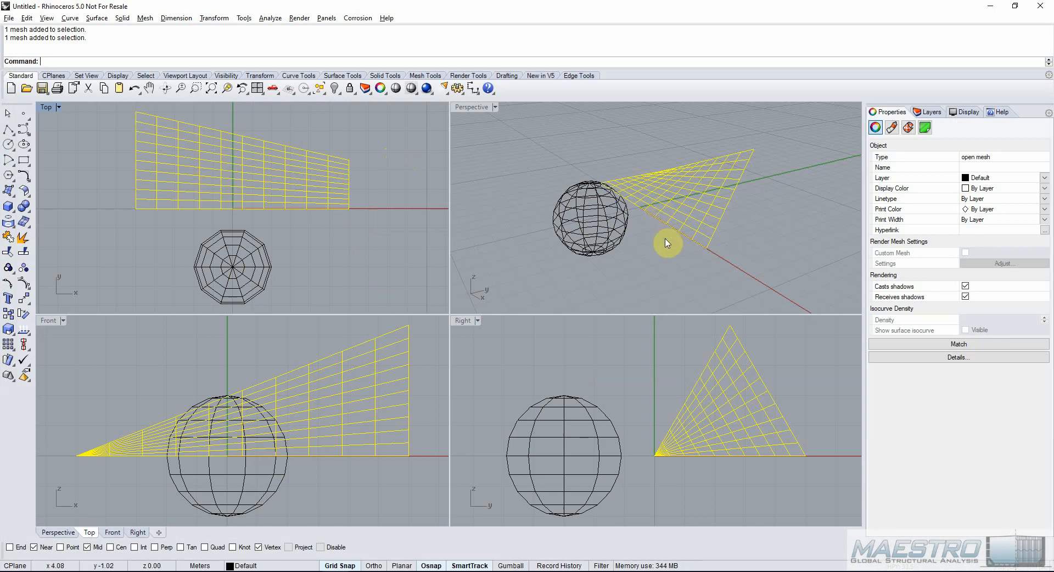
{"action": "mouse_move", "coordinate": [768, 249]}
{"action": "right_mouse_down"}
{"action": "mouse_move", "coordinate": [708, 242]}
{"action": "mouse_move", "coordinate": [760, 238]}
{"action": "mouse_move", "coordinate": [771, 248]}
{"action": "right_mouse_up"}
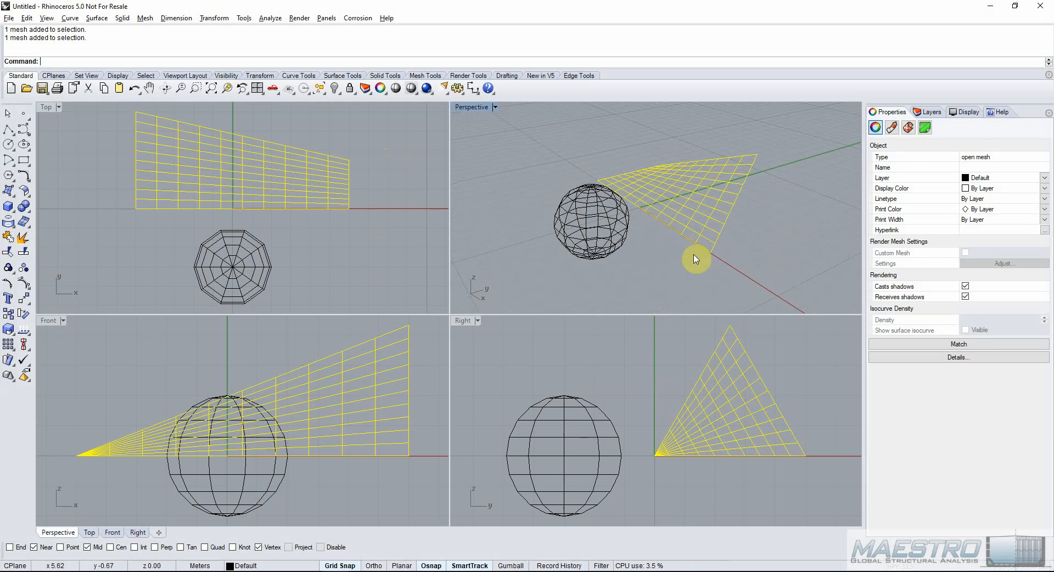
{"action": "right_click_drag", "start_coordinate": [665, 268], "coordinate": [417, 289]}
{"action": "left_click", "coordinate": [340, 285]}
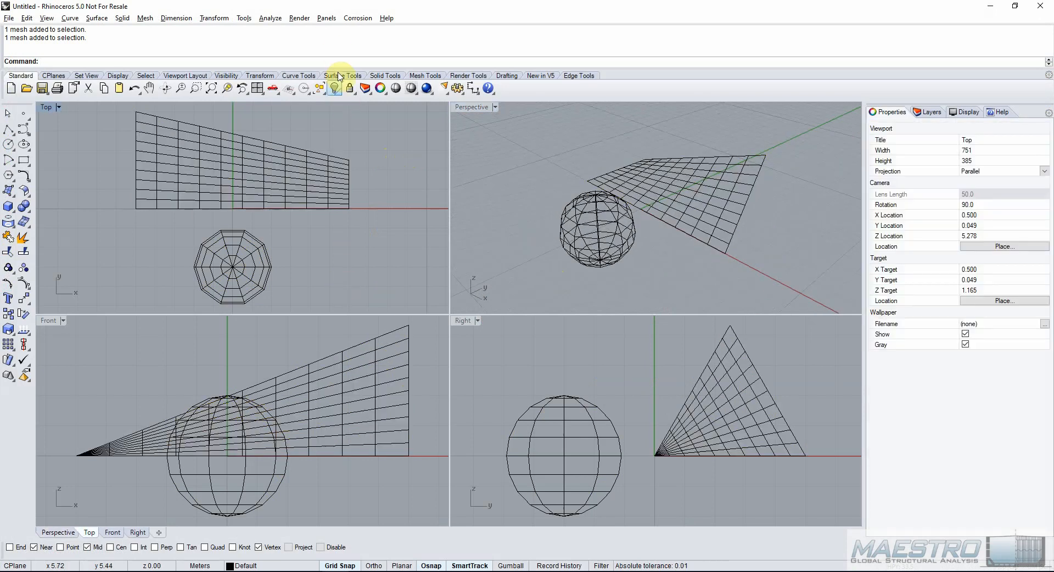
{"action": "right_click", "coordinate": [336, 39]}
{"action": "left_click", "coordinate": [363, 115]}
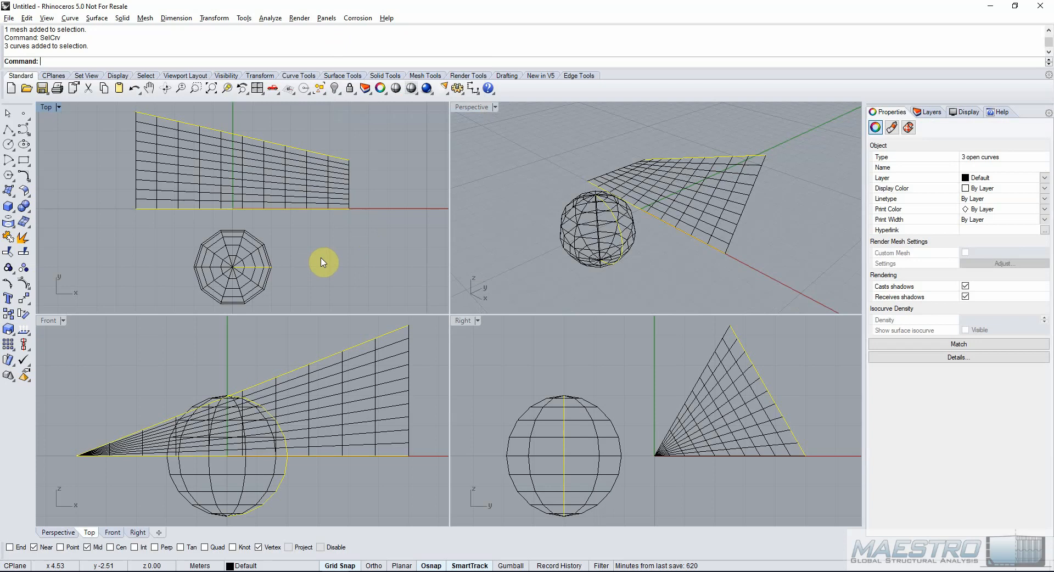
{"action": "left_click", "coordinate": [23, 283]}
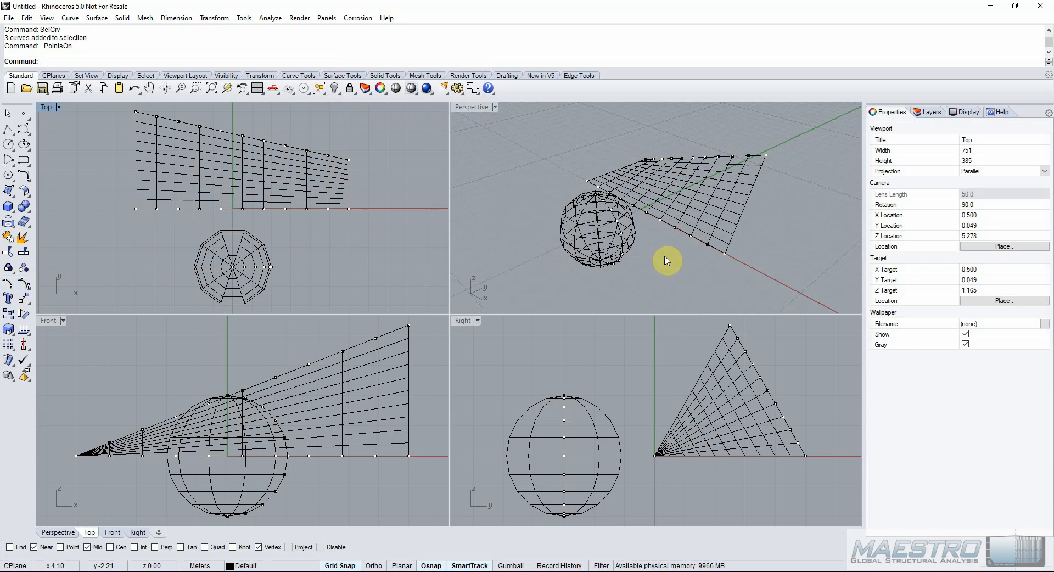
{"action": "right_click_drag", "start_coordinate": [677, 269], "coordinate": [700, 284]}
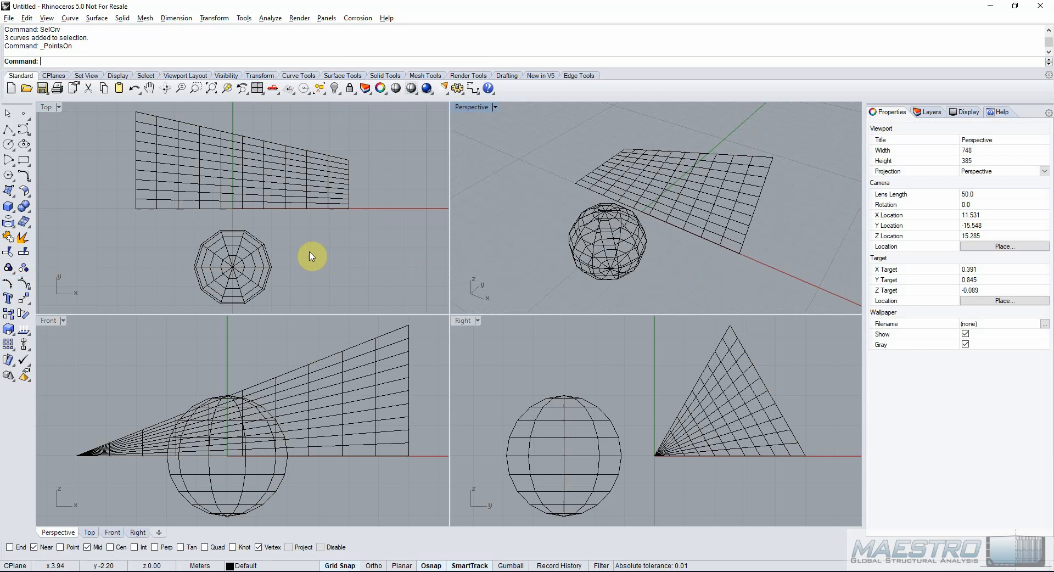
Select all curves and run the export maestro beams.rvb script with the PolyLine on Mesh beam definition.
{"action": "right_click", "coordinate": [364, 47]}
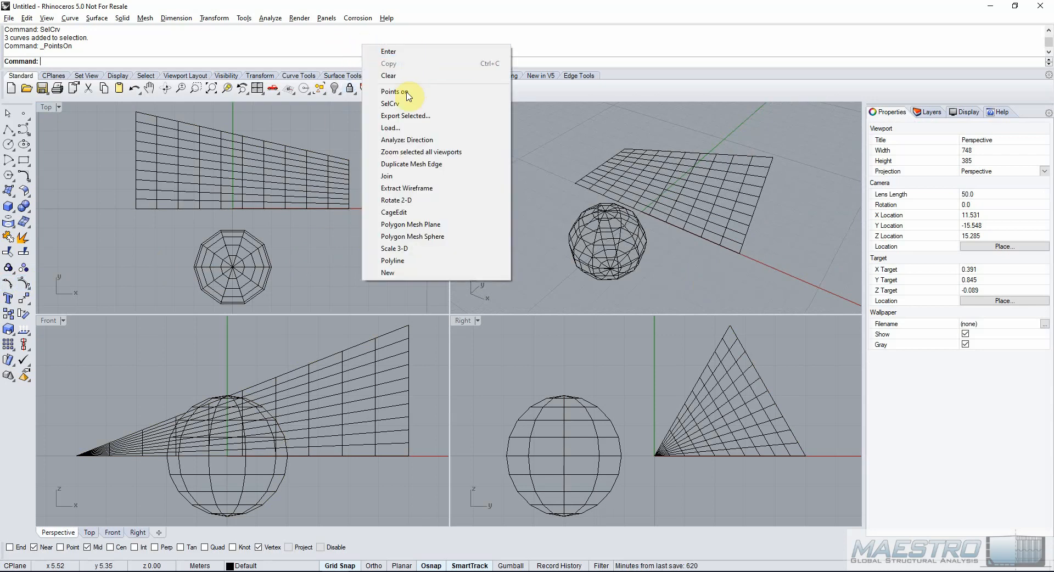
{"action": "left_click", "coordinate": [405, 103]}
{"action": "right_click", "coordinate": [329, 53]}
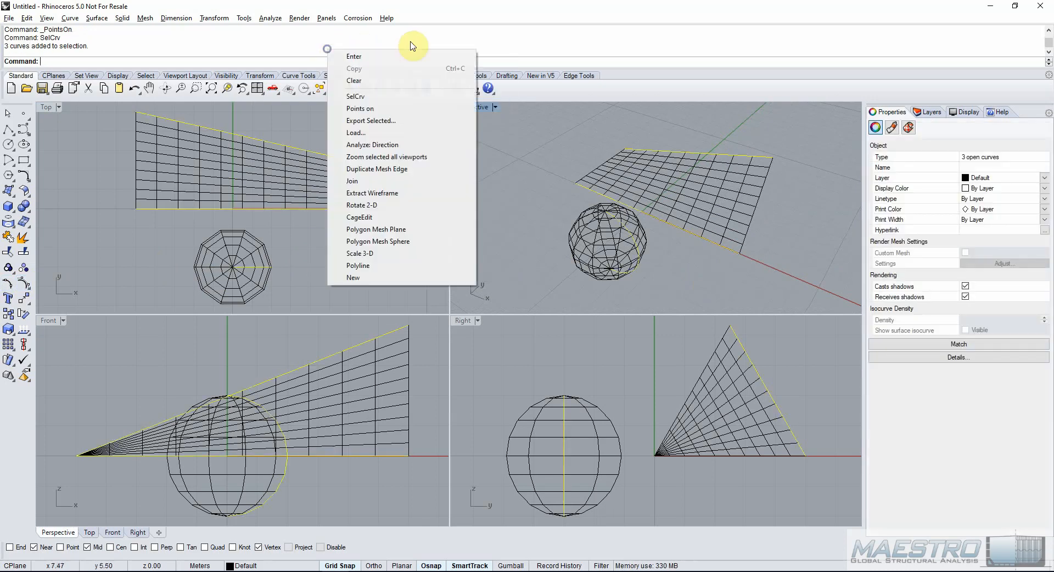
{"action": "left_click", "coordinate": [403, 134]}
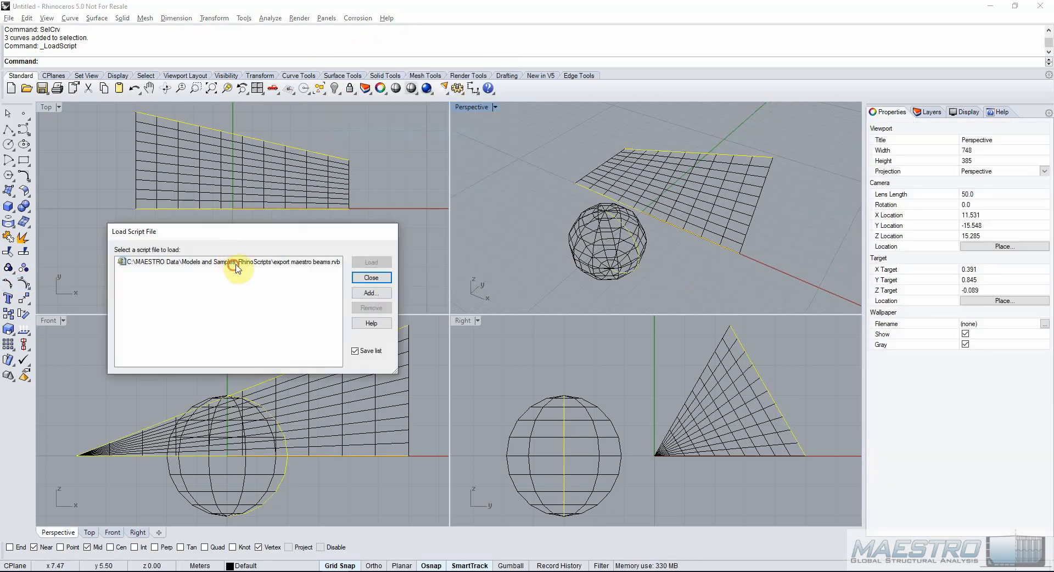
{"action": "left_click", "coordinate": [237, 268]}
{"action": "left_click", "coordinate": [367, 262]}
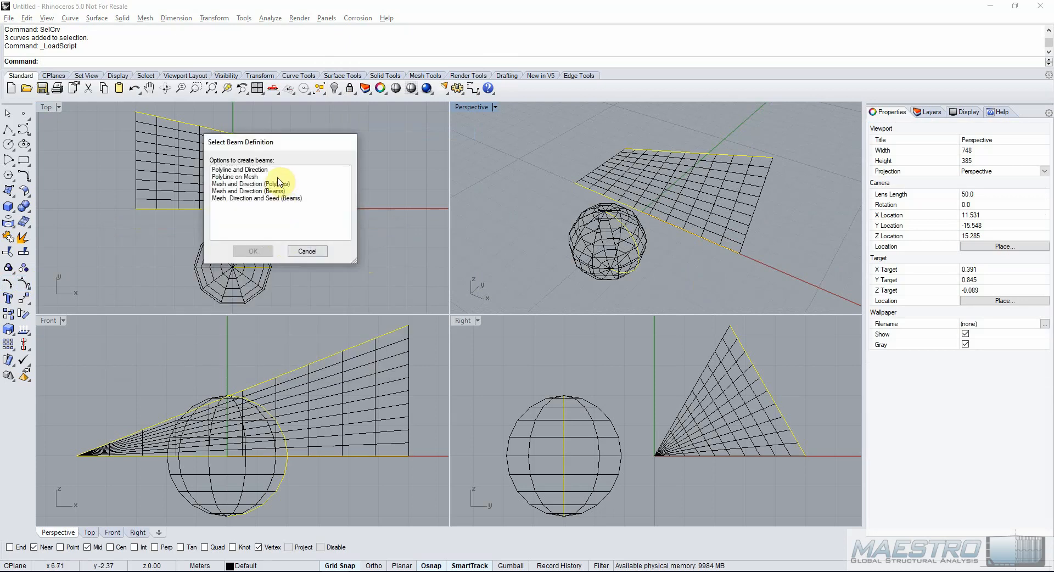
{"action": "left_click", "coordinate": [274, 177]}
{"action": "left_click", "coordinate": [254, 252]}
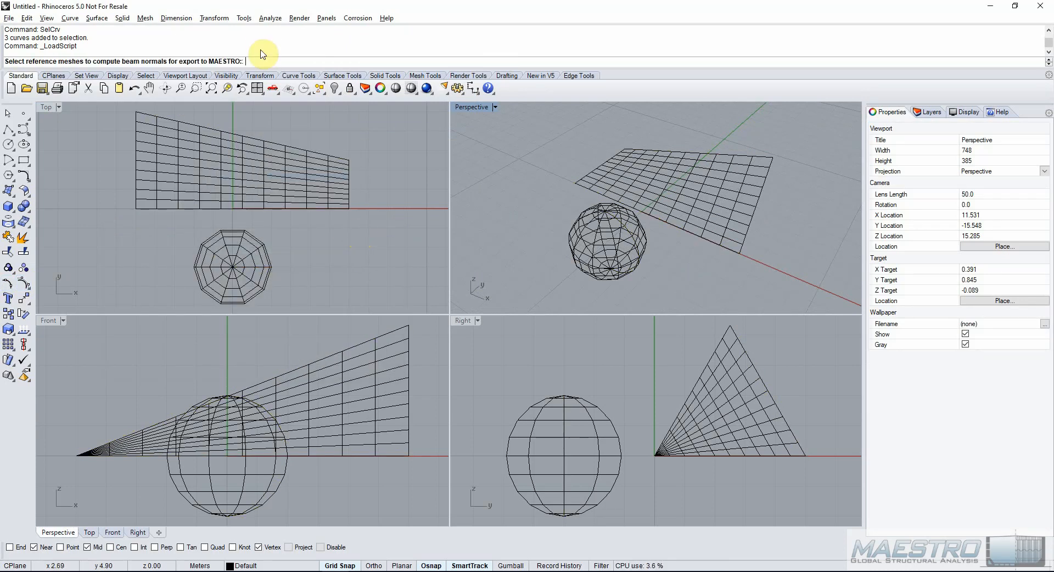
Choose the sphere mesh and the sloped open mesh as reference meshes for computing the beam normals.
{"action": "left_click", "coordinate": [234, 250]}
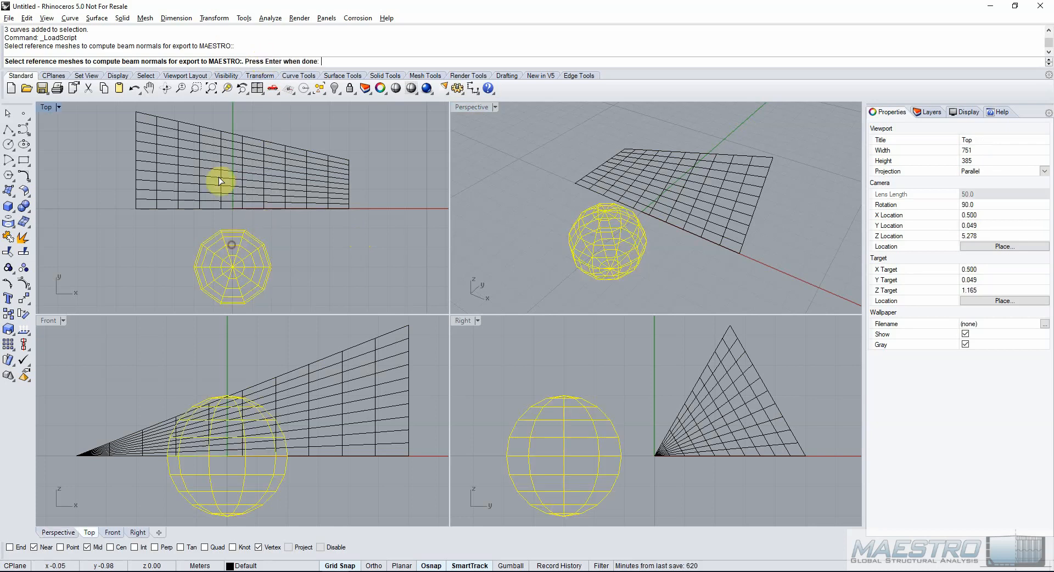
{"action": "left_click", "coordinate": [218, 175]}
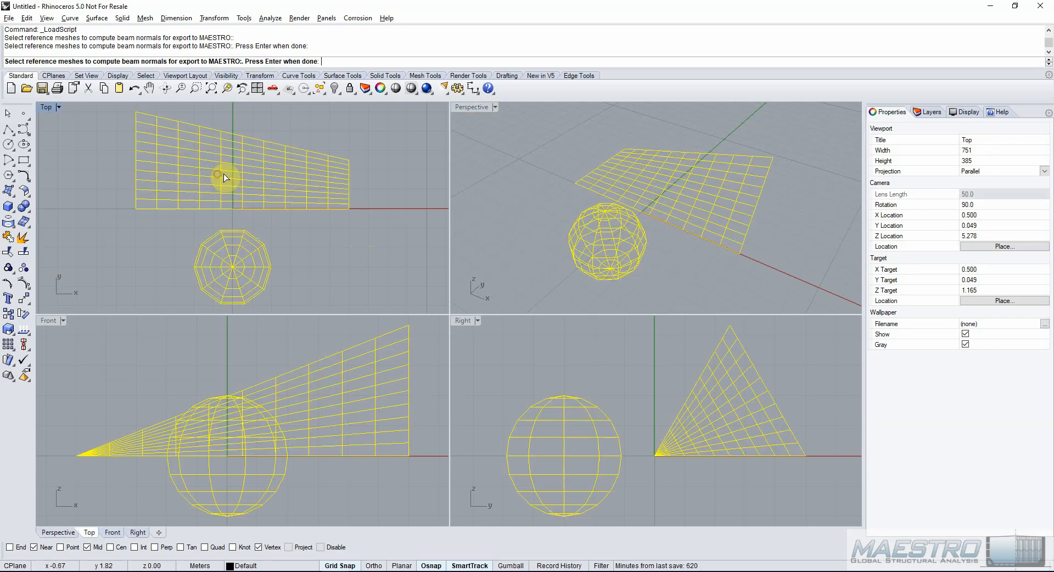
{"action": "right_click", "coordinate": [399, 193]}
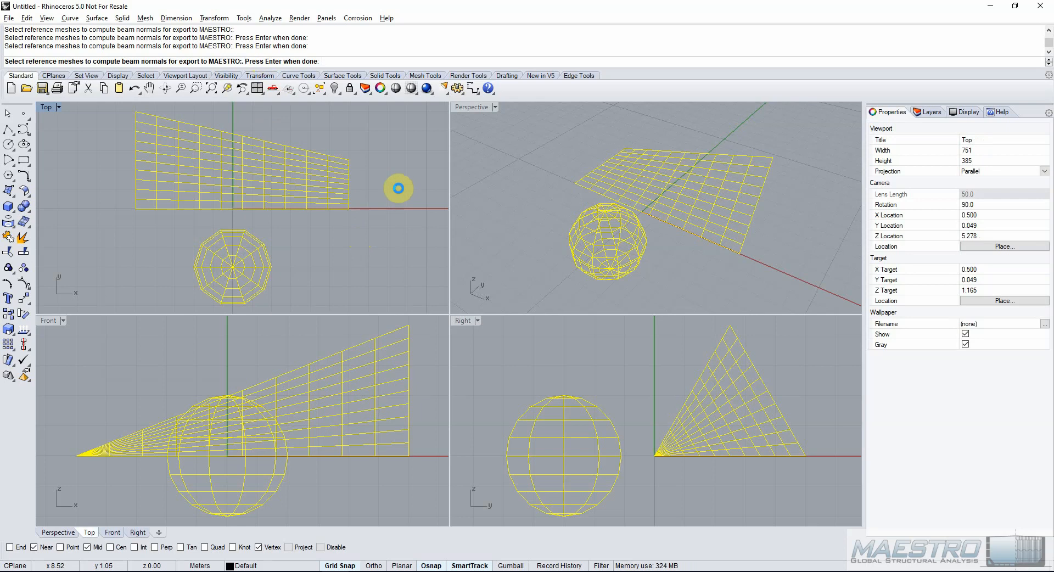
{"action": "right_click", "coordinate": [399, 188]}
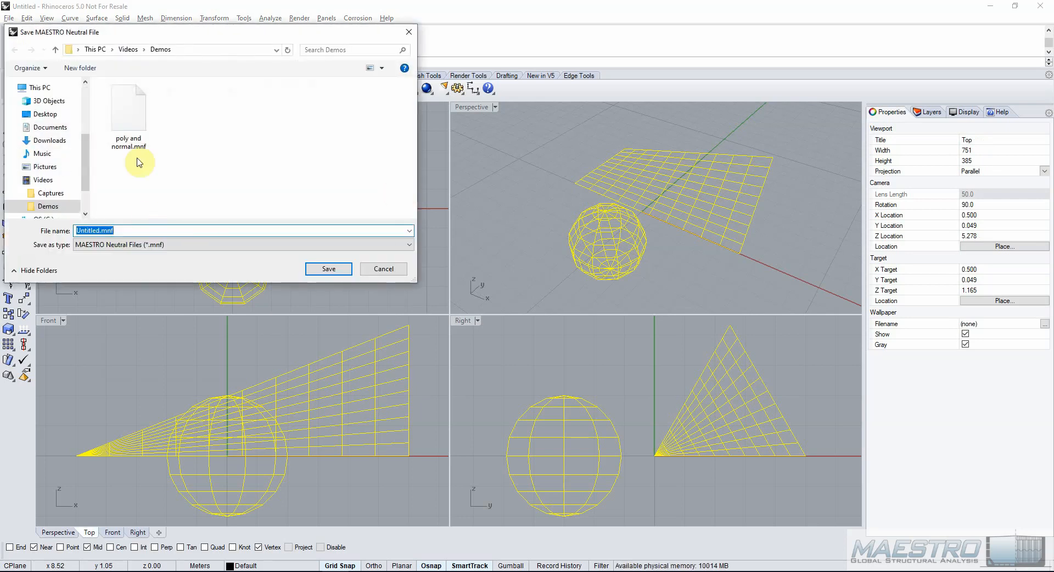
Save the beam export over the existing MAESTRO neutral file "poly and normal.mnf" in the Demos folder.
{"action": "left_click", "coordinate": [122, 121]}
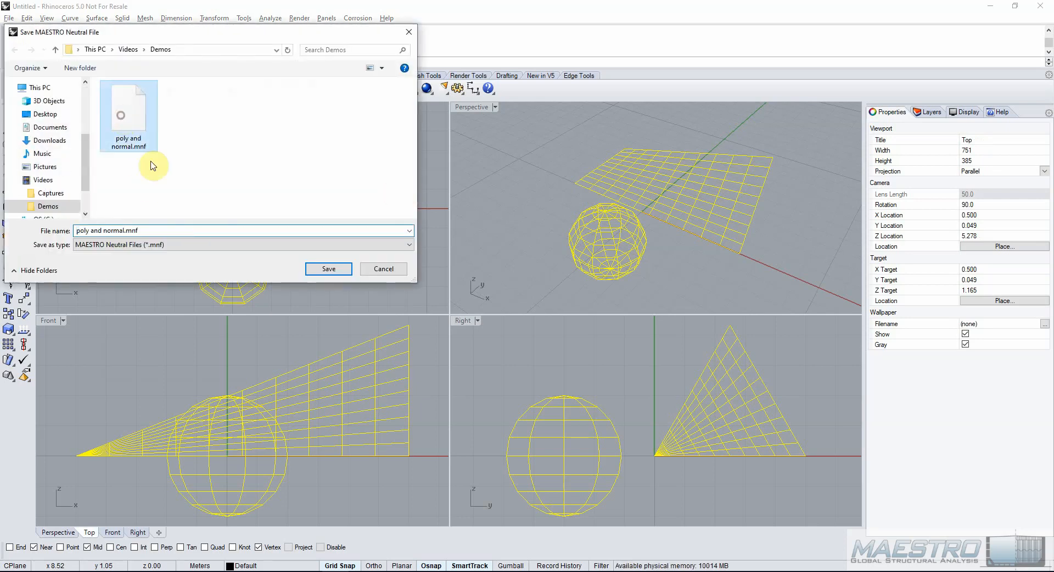
{"action": "left_click", "coordinate": [331, 269]}
{"action": "left_click", "coordinate": [556, 294]}
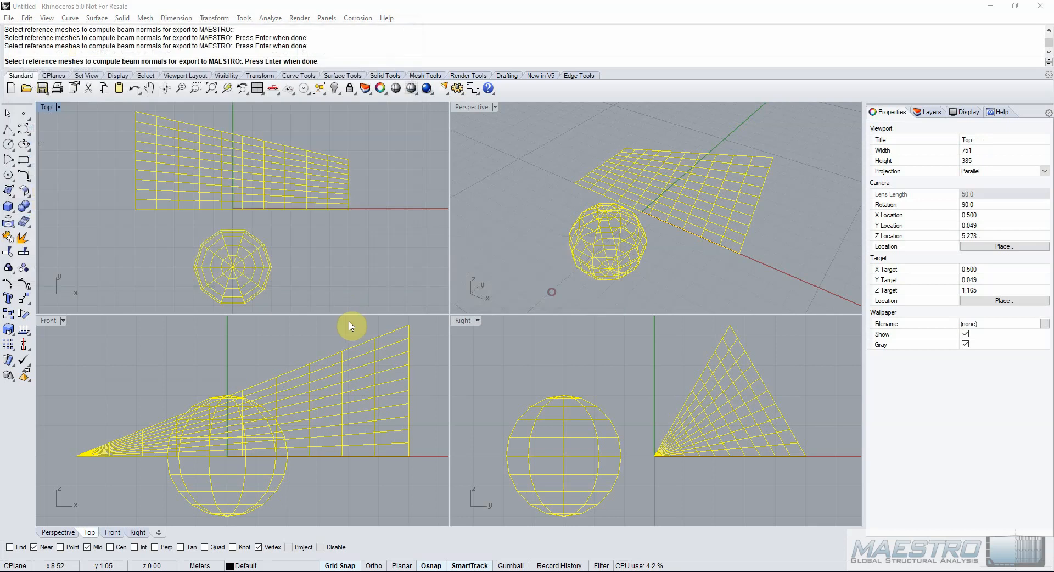
{"action": "right_click", "coordinate": [351, 326]}
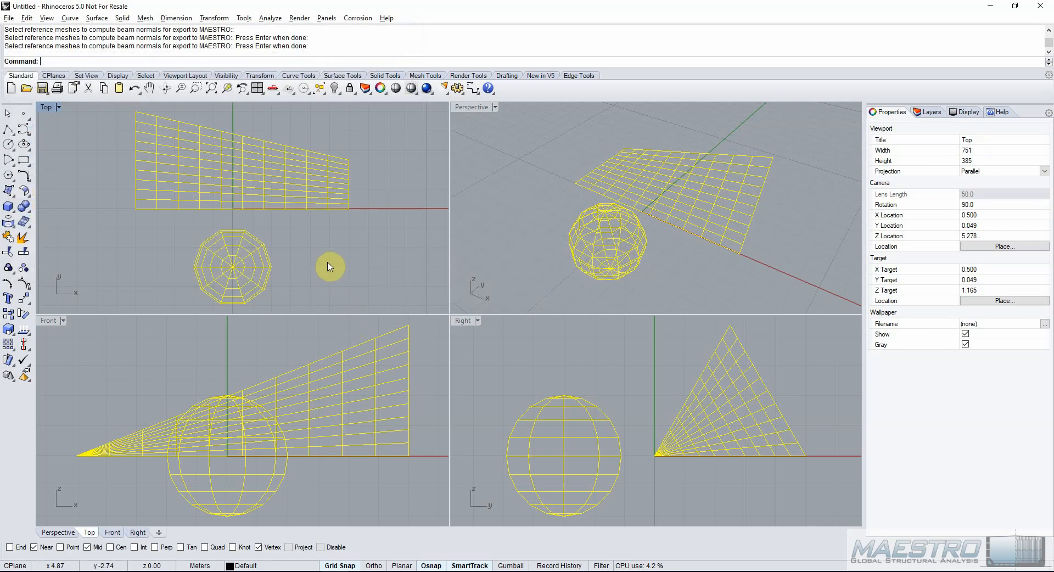
Export the two selected meshes over the existing PLY file "meshes.ply" in the Demos folder, using the ASCII format.
{"action": "right_click", "coordinate": [356, 47]}
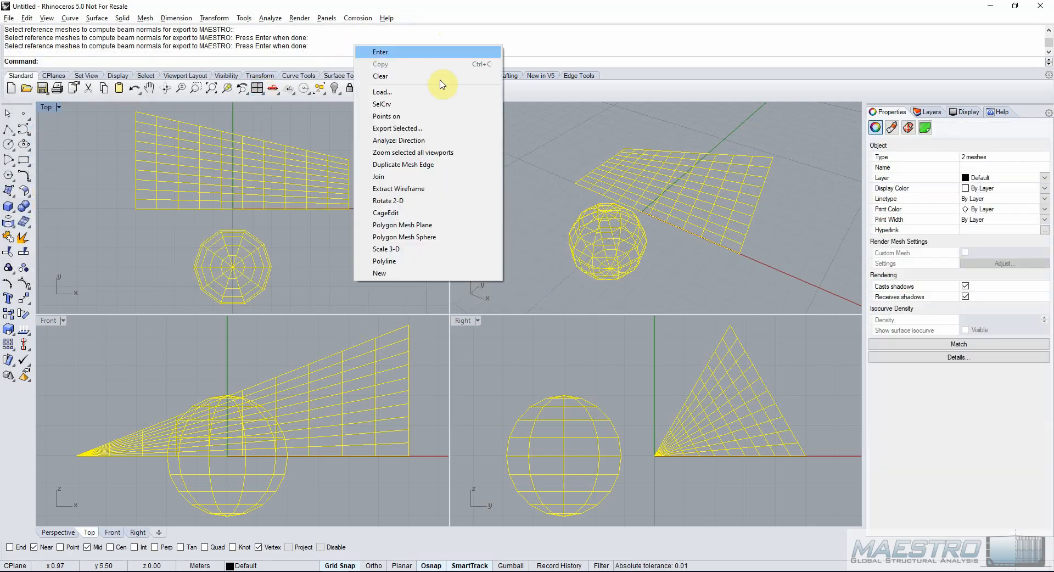
{"action": "left_click", "coordinate": [435, 130]}
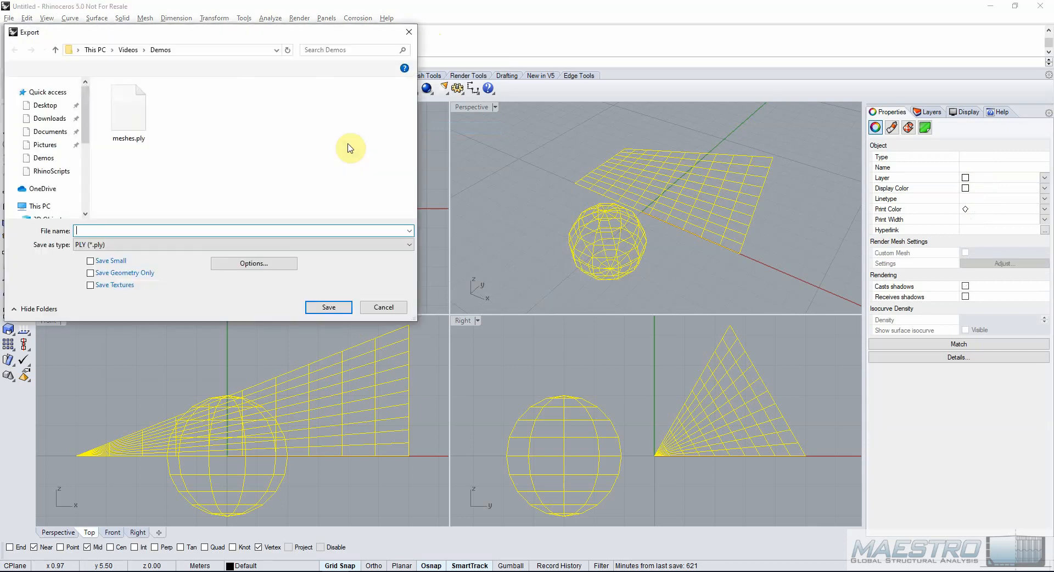
{"action": "left_click", "coordinate": [328, 307]}
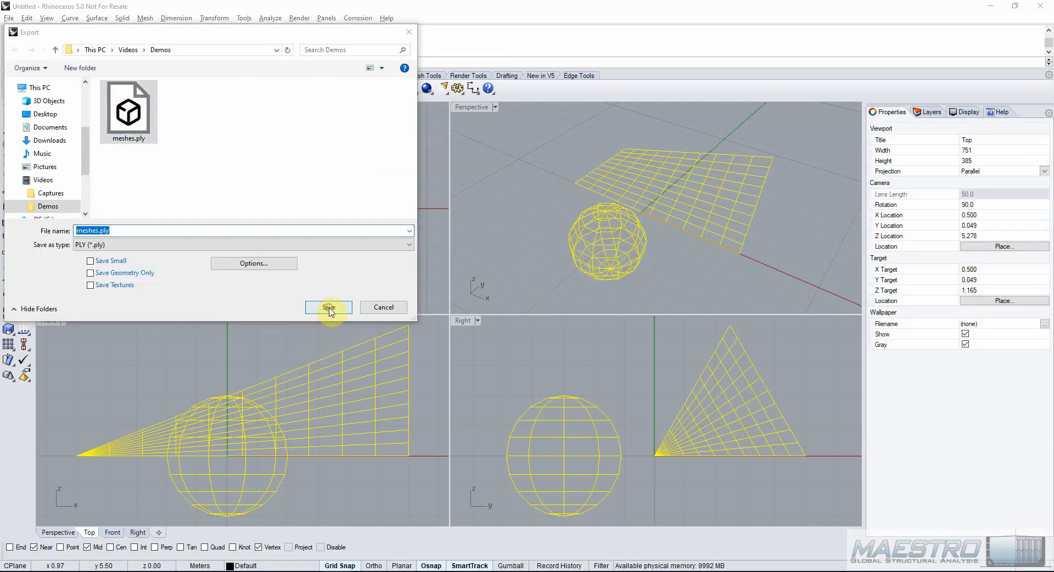
{"action": "left_click", "coordinate": [544, 296]}
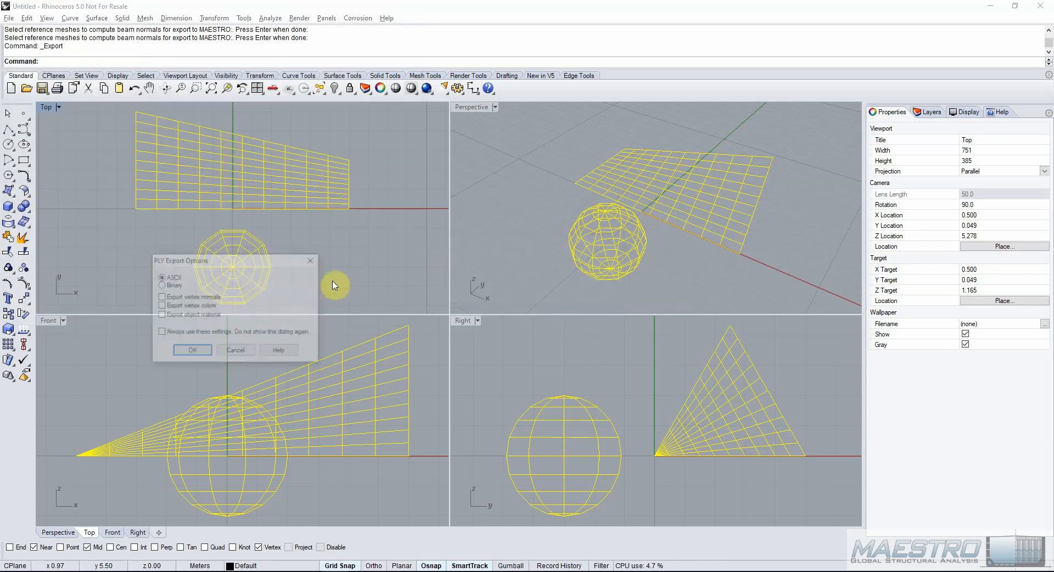
{"action": "left_click", "coordinate": [192, 352]}
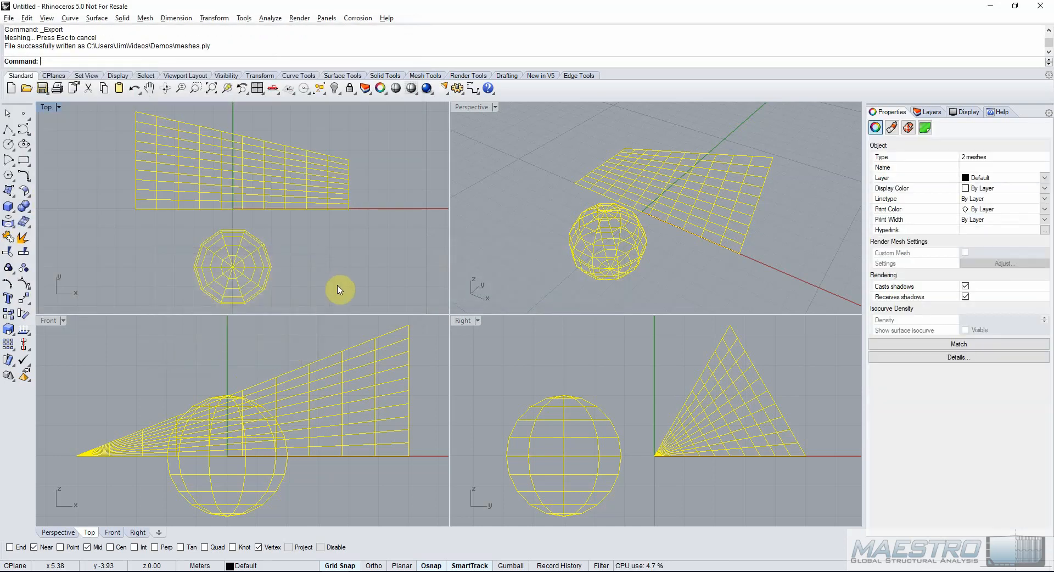
Display the normal directions of the sphere mesh and the sloped open mesh, leaving them unflipped.
{"action": "left_click", "coordinate": [270, 17]}
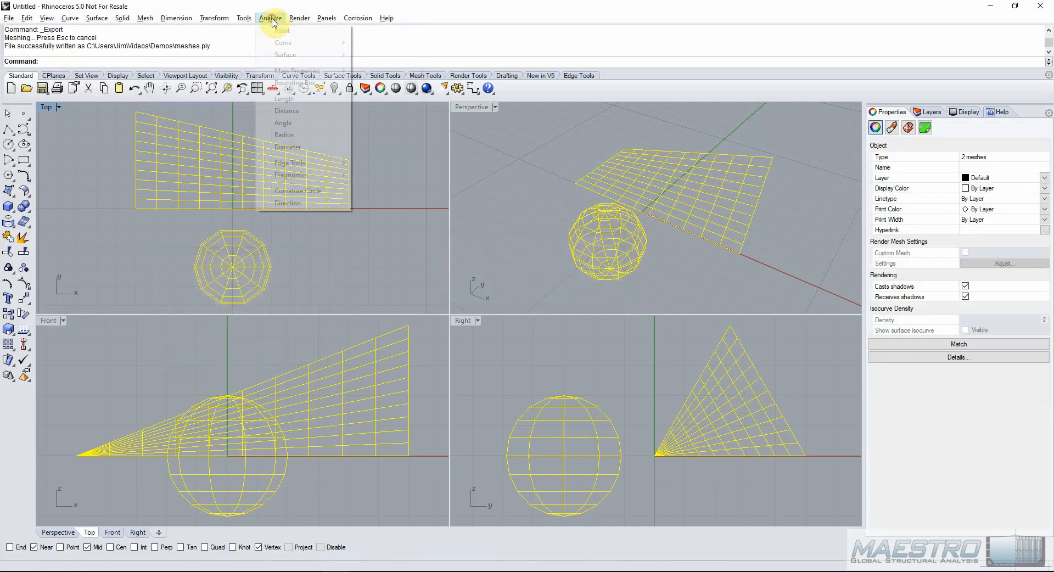
{"action": "left_click", "coordinate": [286, 203]}
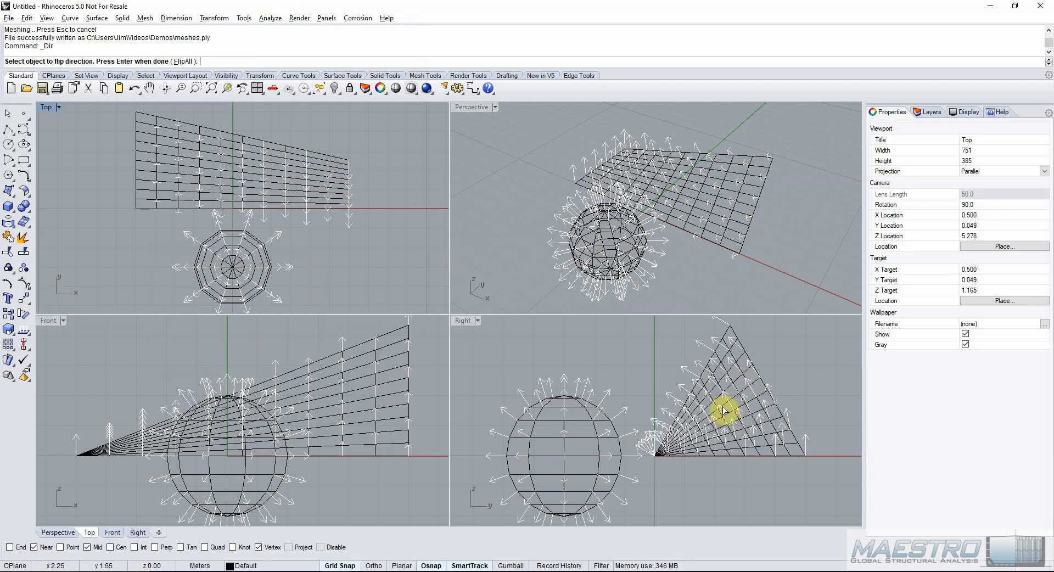
{"action": "key", "text": "Return"}
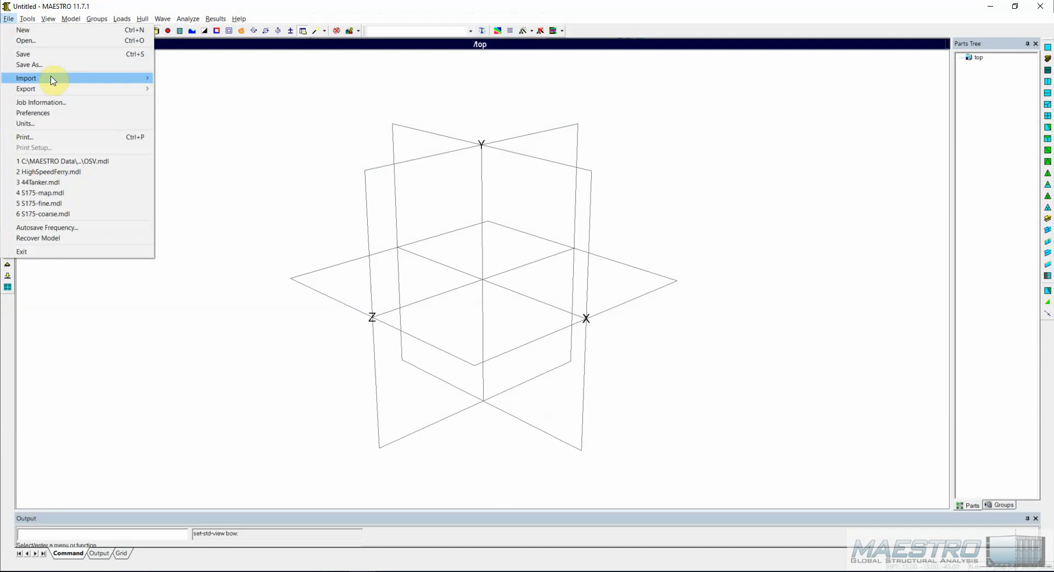
In MAESTRO, import the Polygon File Format file "meshes.ply" and display the sphere and sloped mesh from an angled view.
{"action": "mouse_move", "coordinate": [72, 78]}
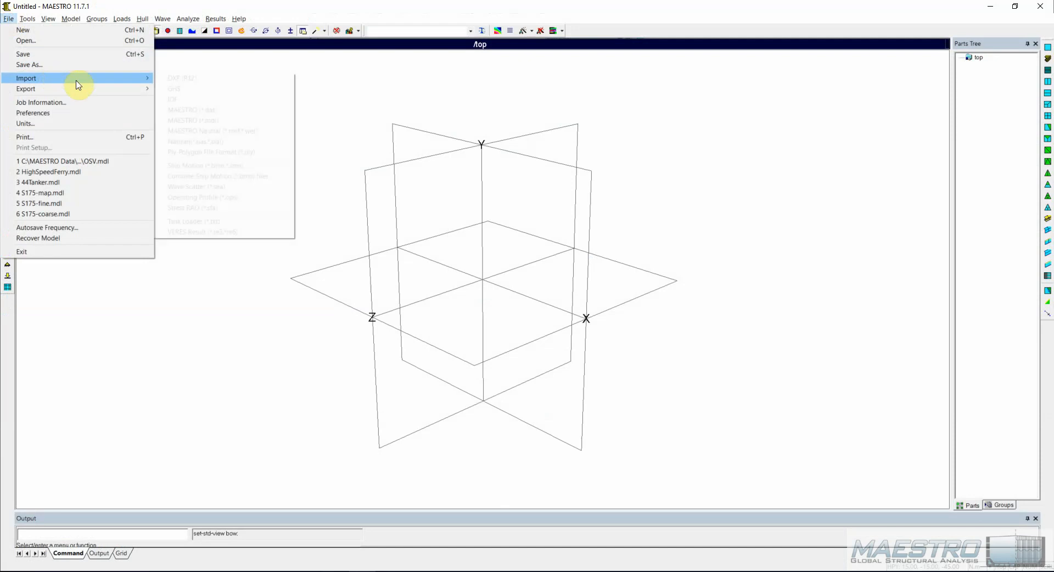
{"action": "left_click", "coordinate": [212, 152]}
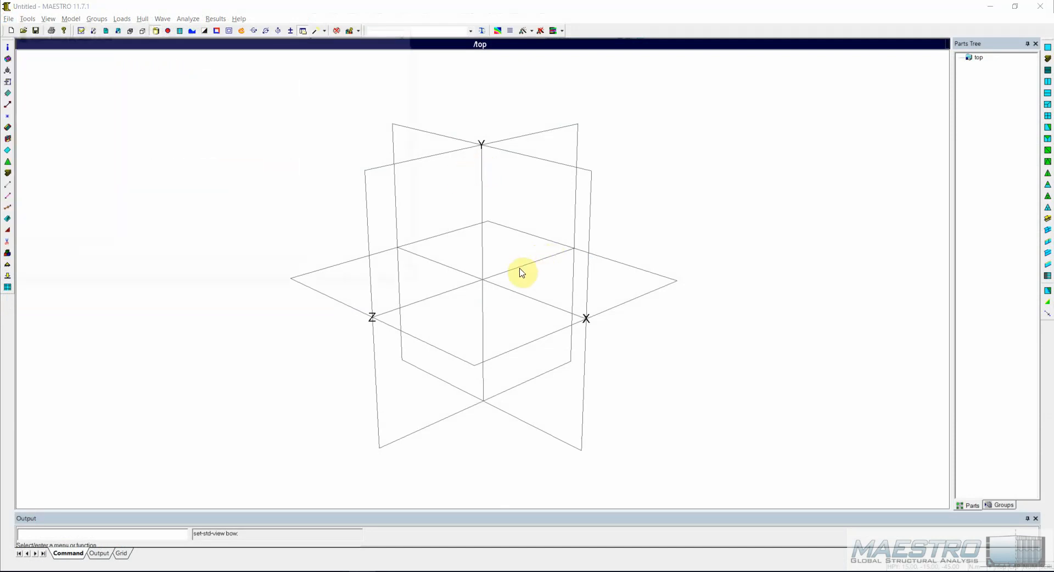
{"action": "left_click", "coordinate": [130, 120]}
{"action": "left_click", "coordinate": [330, 269]}
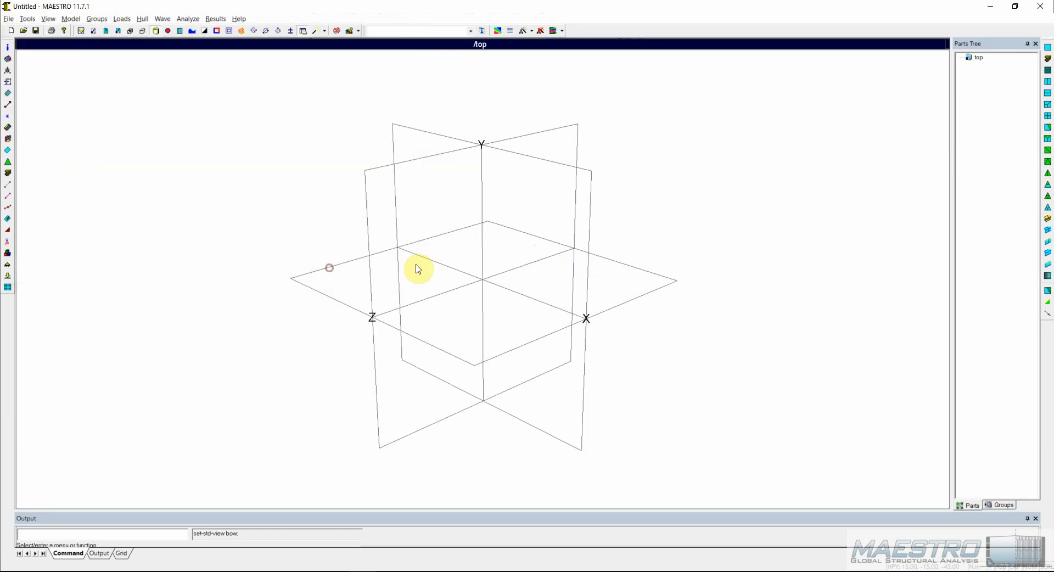
{"action": "left_click", "coordinate": [528, 367]}
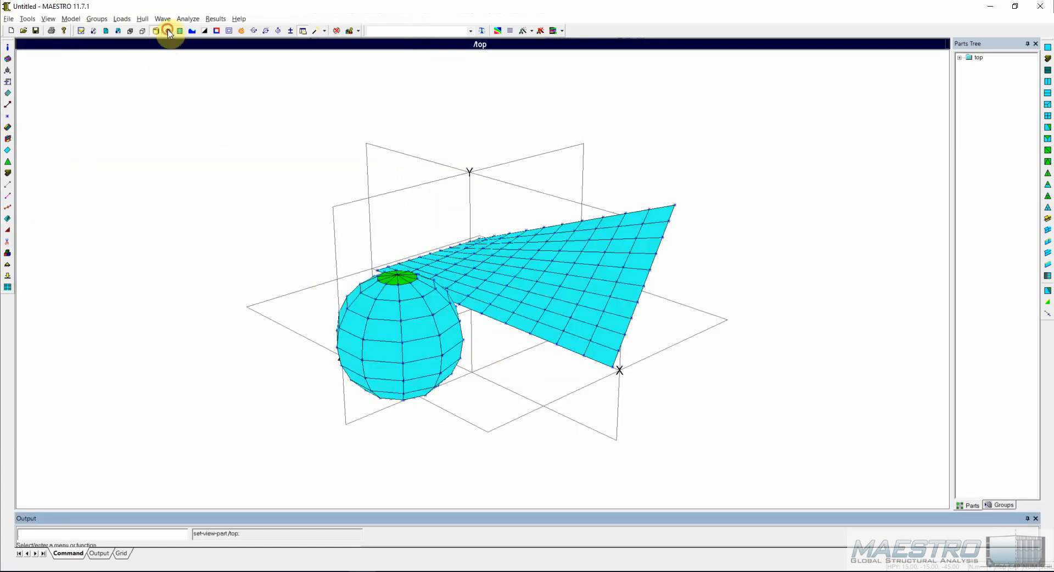
{"action": "left_click", "coordinate": [169, 32]}
{"action": "left_click_drag", "start_coordinate": [212, 181], "coordinate": [494, 308]}
Import the neutral file "poly and normal.mnf" as a Global module rotated -90 deg about the X-axis, and inspect the beams on both meshes.
{"action": "left_click", "coordinate": [10, 19]}
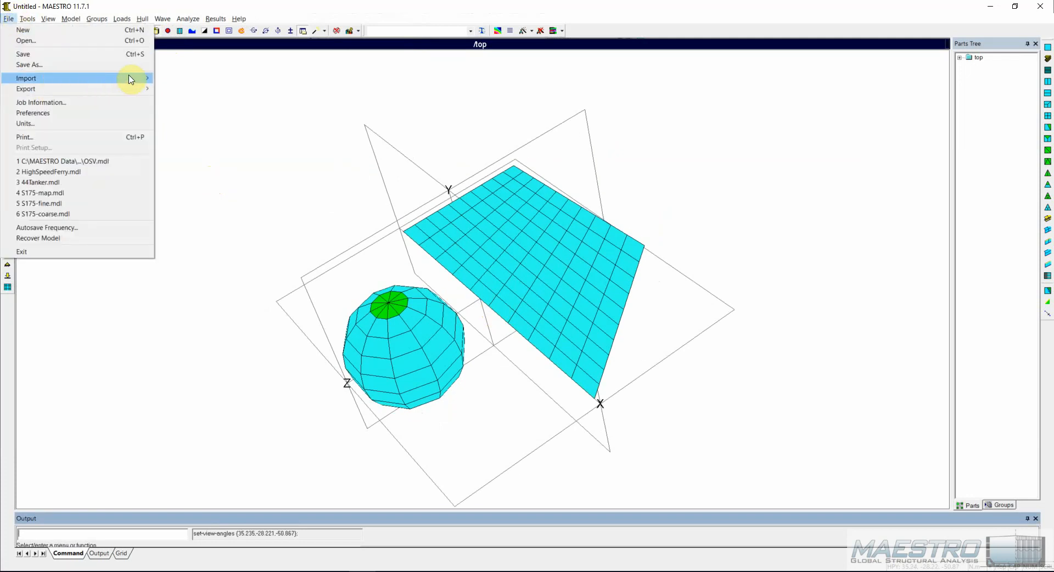
{"action": "left_click", "coordinate": [483, 251]}
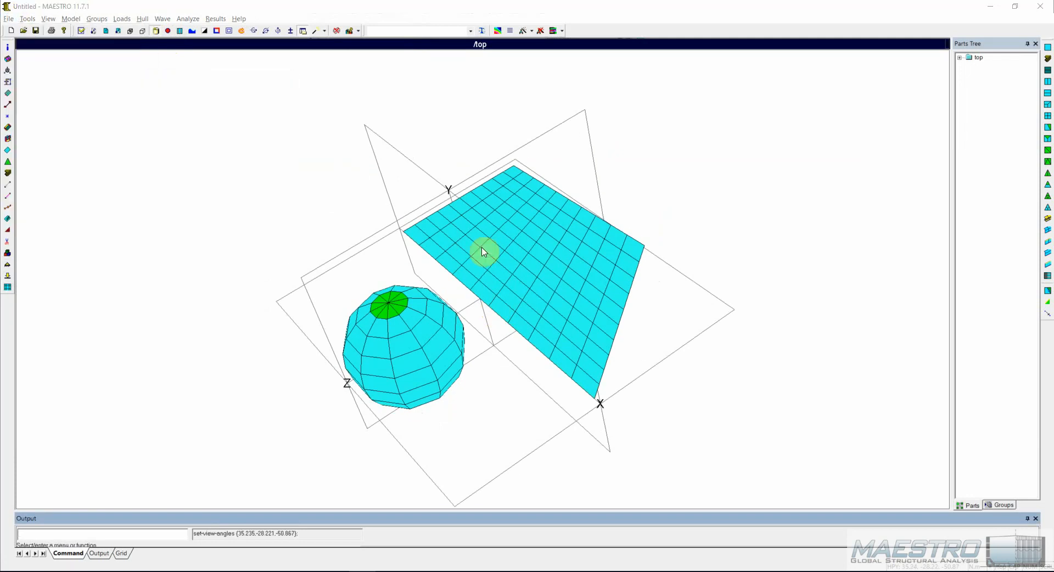
{"action": "left_click", "coordinate": [142, 136]}
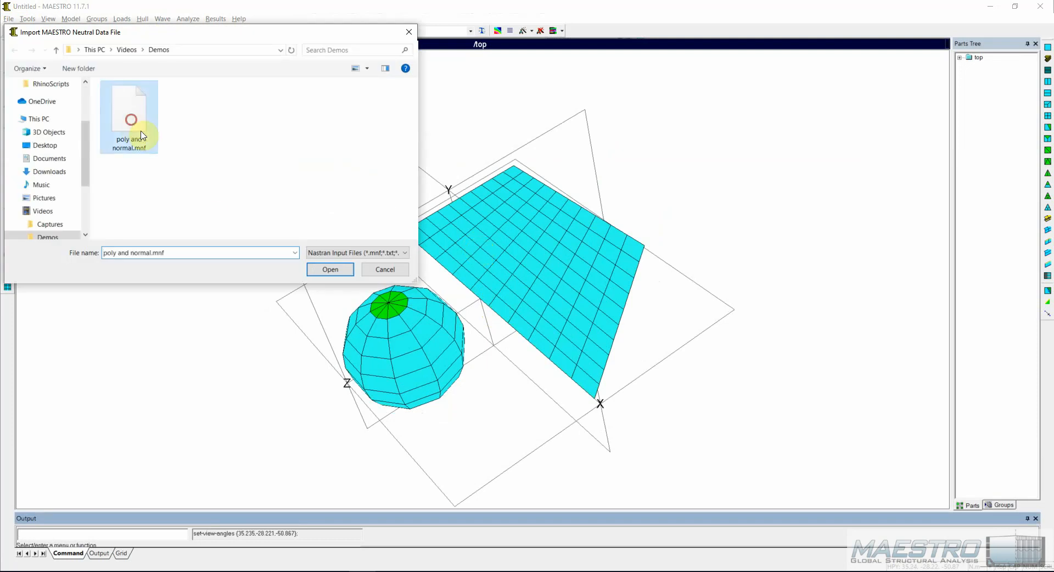
{"action": "left_click", "coordinate": [317, 270]}
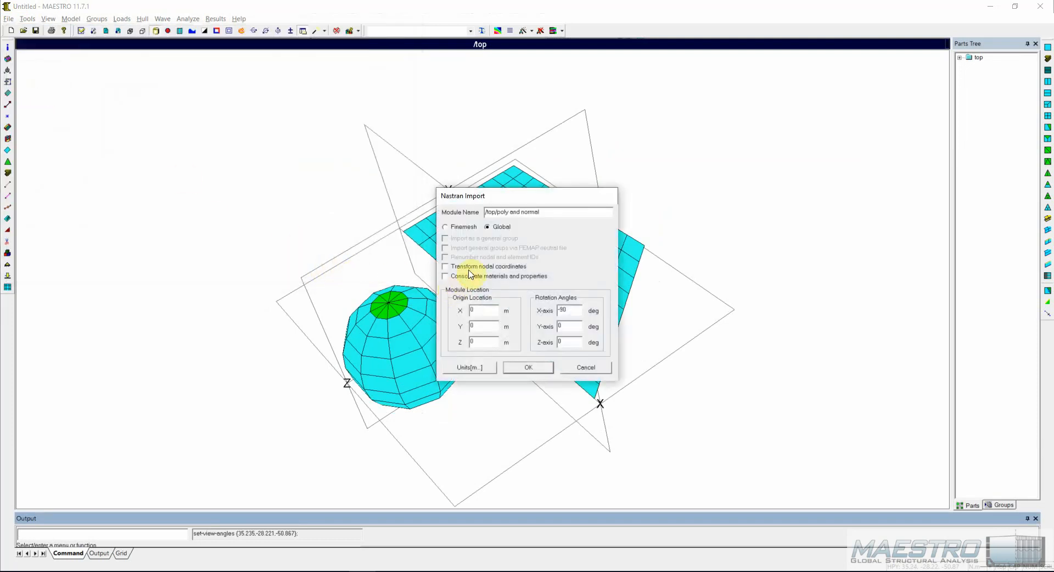
{"action": "left_click", "coordinate": [526, 367]}
{"action": "left_click_drag", "start_coordinate": [454, 384], "coordinate": [471, 301]}
{"action": "scroll", "coordinate": [497, 331], "scroll_direction": "up", "scroll_amount": 1}
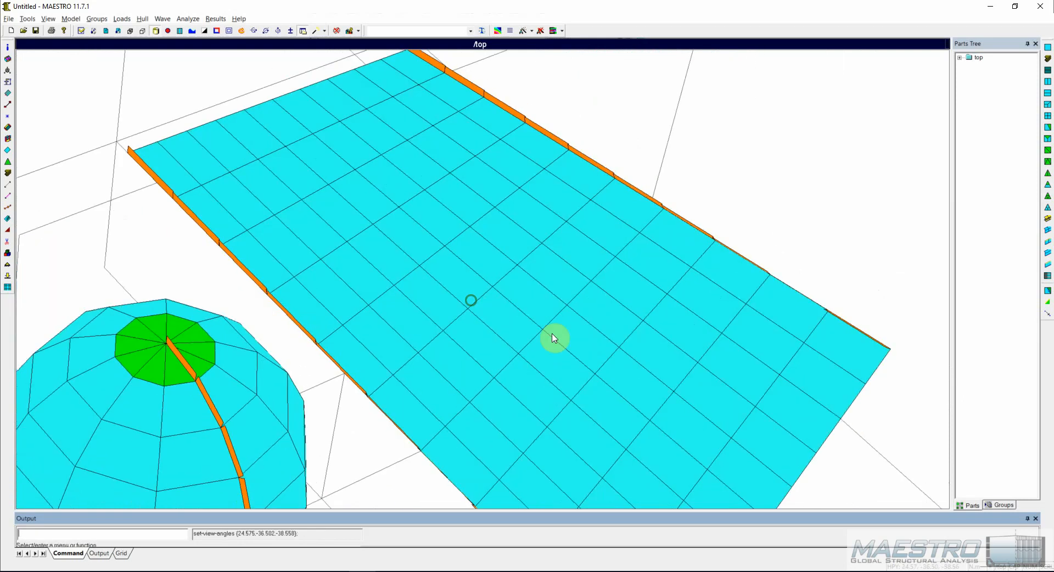
{"action": "scroll", "coordinate": [513, 207], "scroll_direction": "down", "scroll_amount": 9}
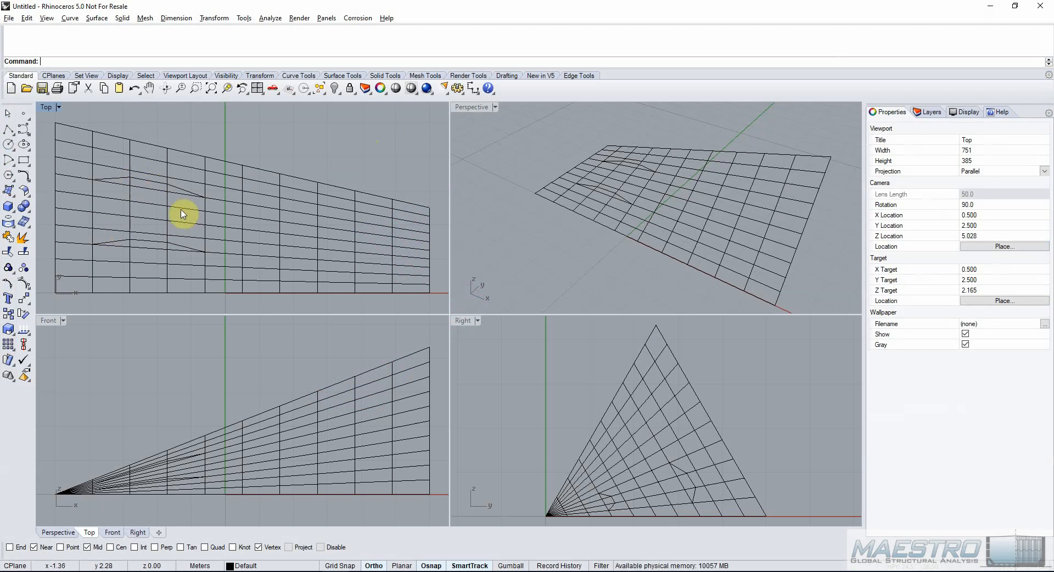
In Rhino, run the export maestro beams.rvb script with the Mesh and Direction (Polylines) beam definition.
{"action": "right_click", "coordinate": [323, 47]}
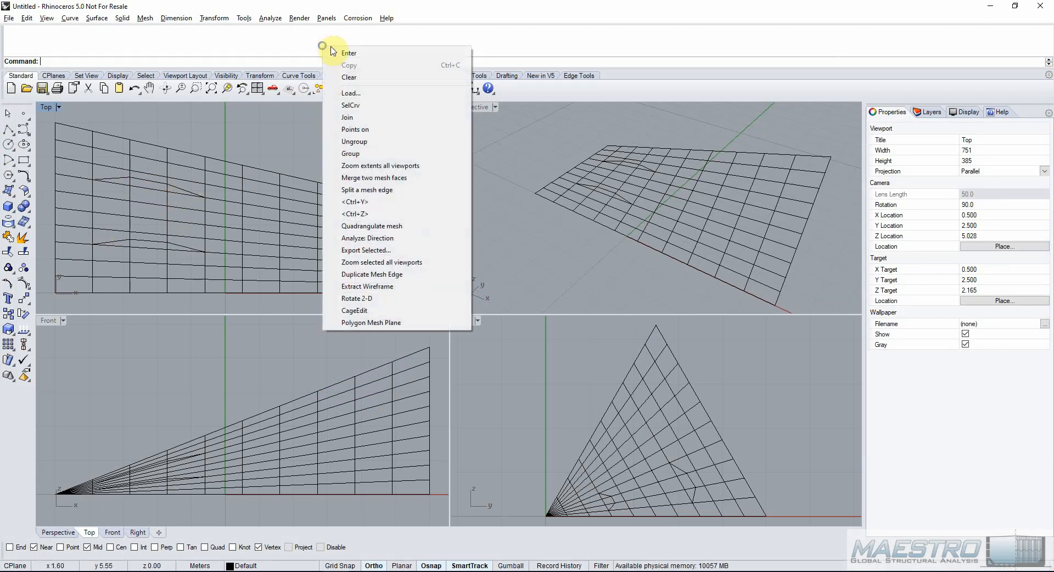
{"action": "left_click", "coordinate": [362, 94]}
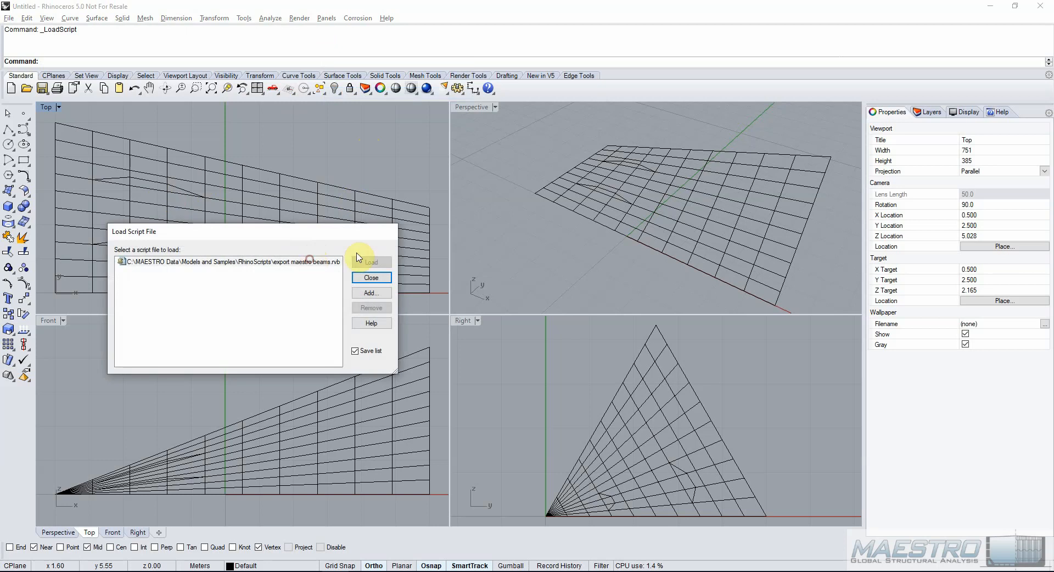
{"action": "left_click", "coordinate": [360, 261]}
{"action": "left_click", "coordinate": [279, 184]}
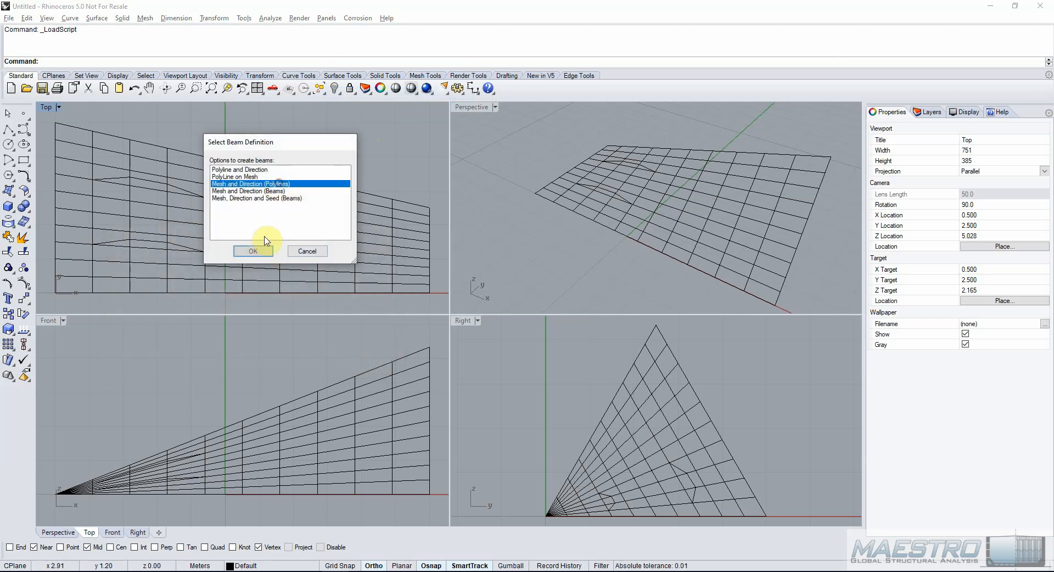
{"action": "left_click", "coordinate": [263, 250]}
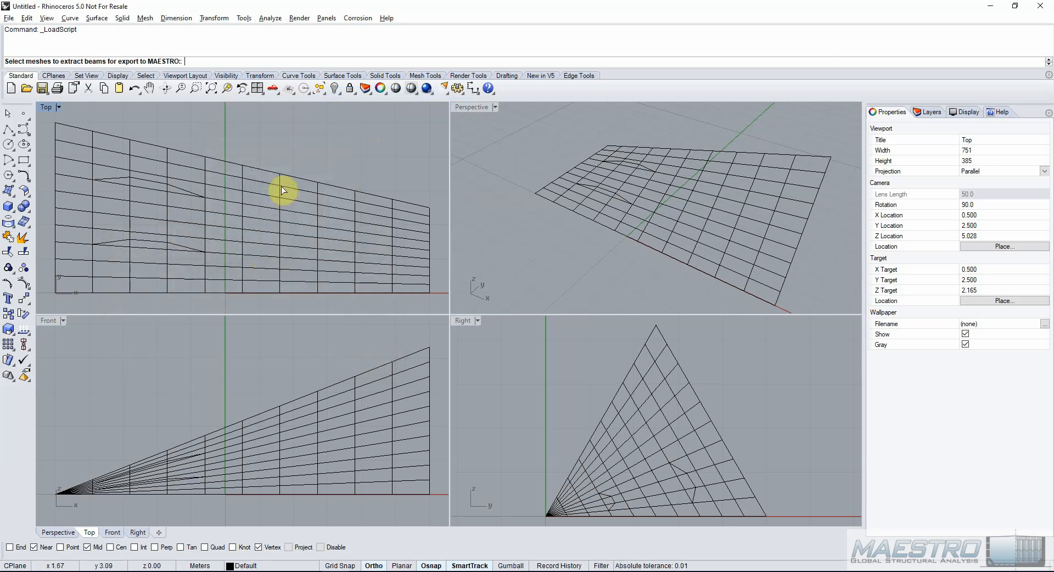
Extract polylines from the sloped mesh along the X direction with a preset angular tolerance, and delete the extracted curves.
{"action": "left_click", "coordinate": [254, 177]}
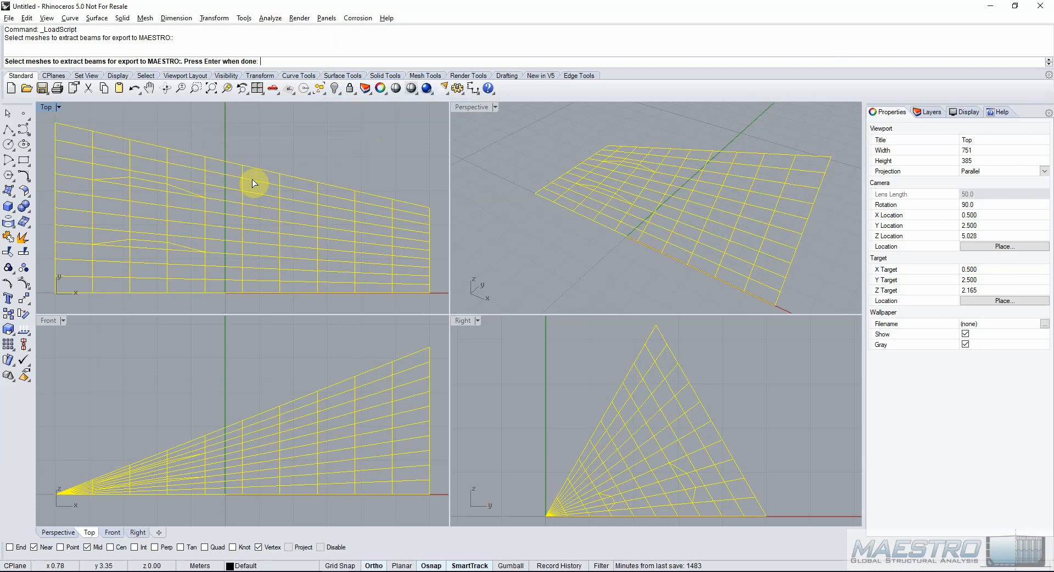
{"action": "key", "text": "Return"}
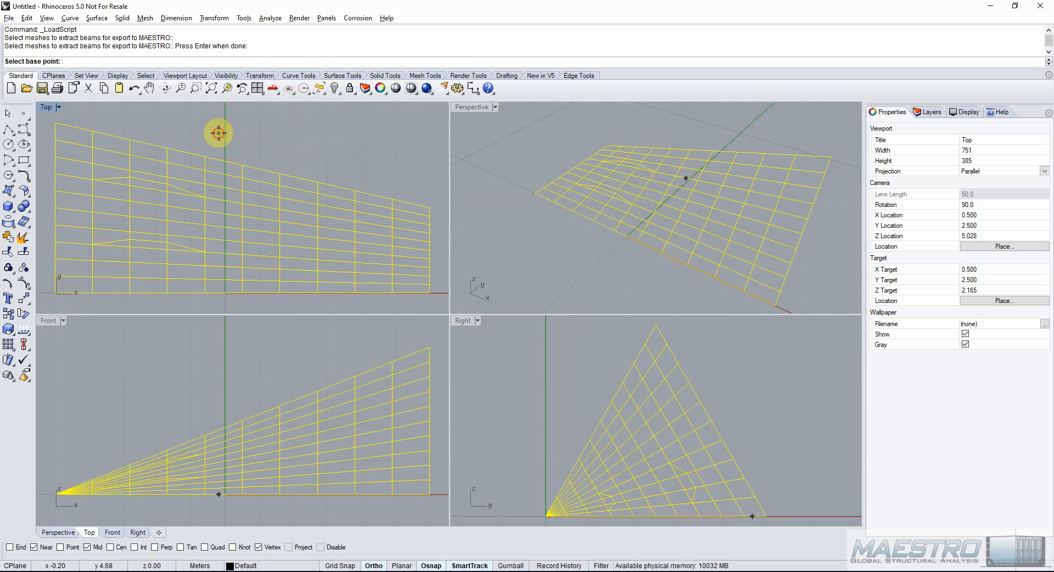
{"action": "left_click", "coordinate": [219, 133]}
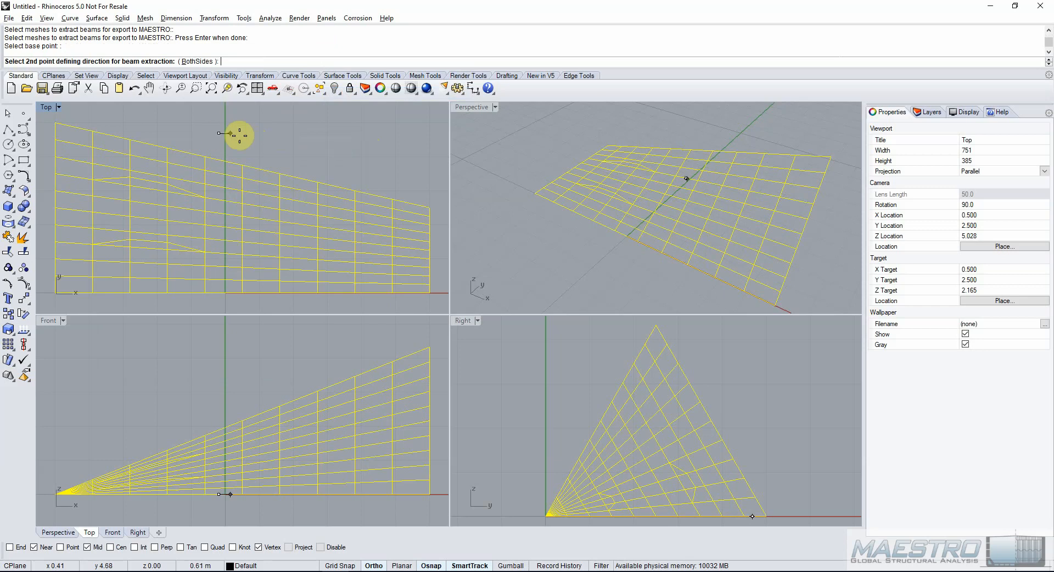
{"action": "left_click", "coordinate": [280, 142]}
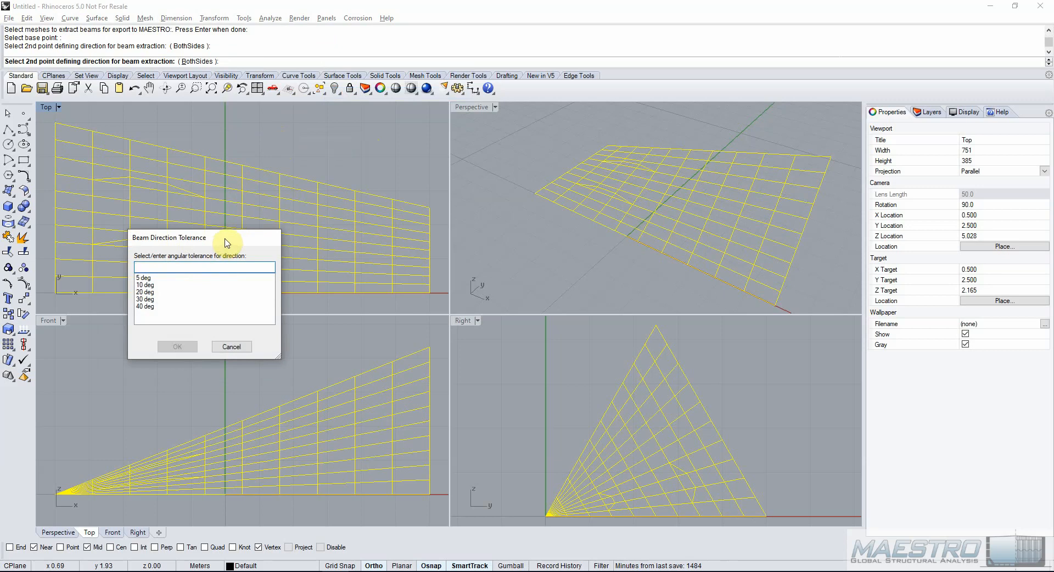
{"action": "left_click", "coordinate": [161, 296]}
{"action": "left_click", "coordinate": [177, 346]}
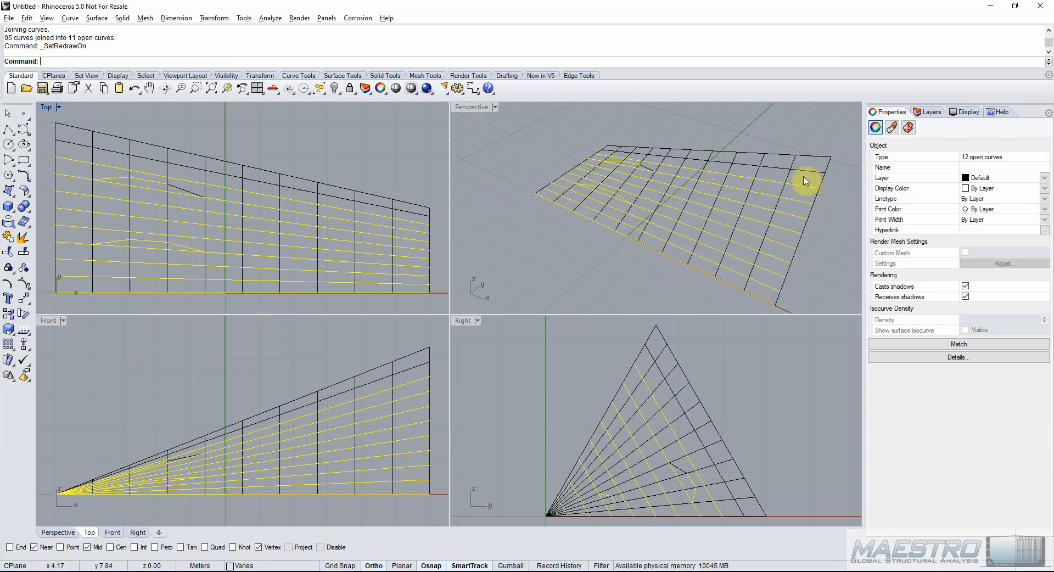
{"action": "key", "text": "Delete"}
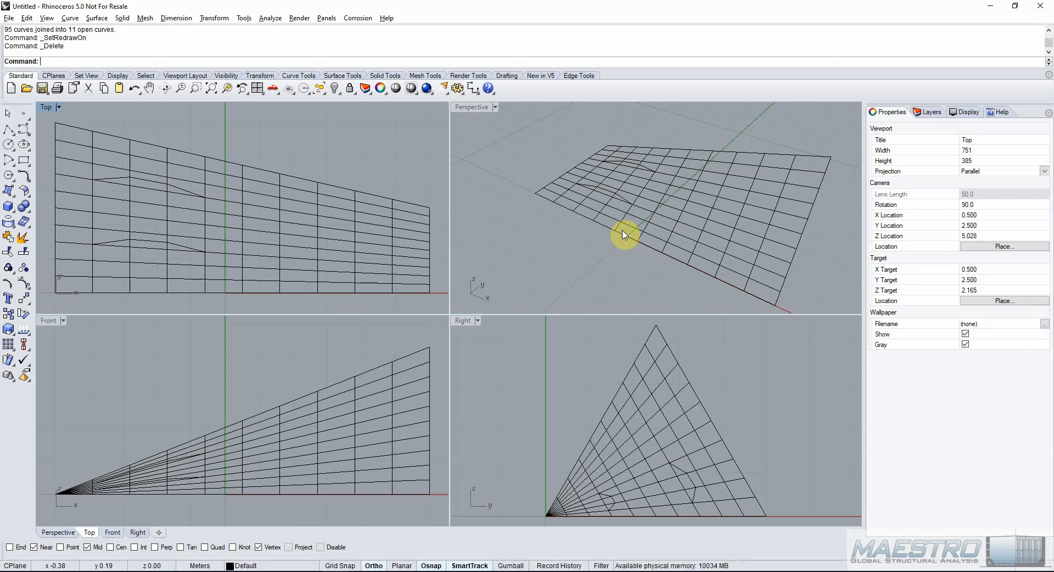
Rerun the export maestro beams.rvb script, again choosing Mesh and Direction (Polylines) as the beam definition.
{"action": "right_click", "coordinate": [471, 44]}
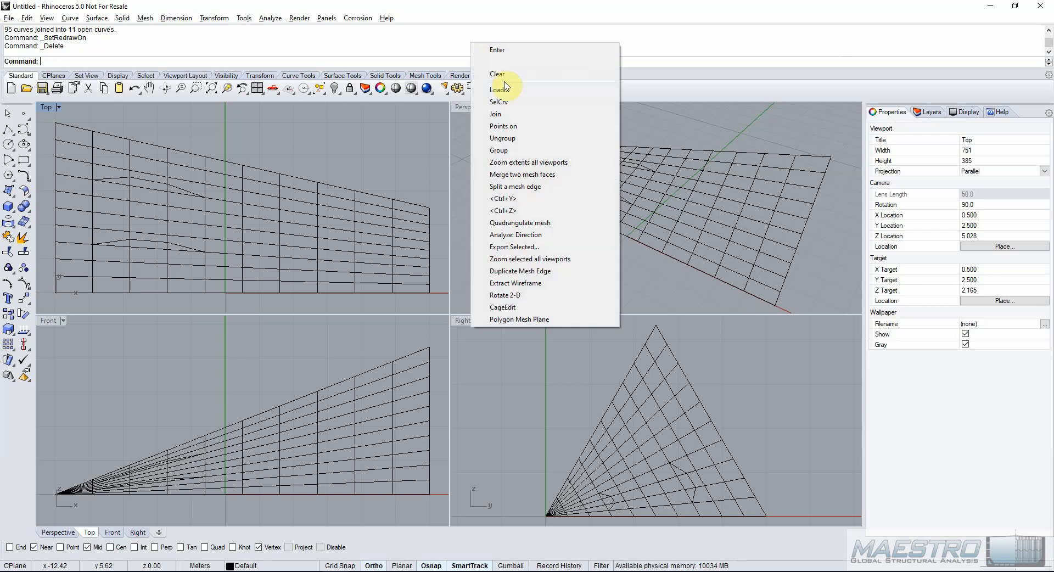
{"action": "left_click", "coordinate": [497, 91]}
{"action": "left_click", "coordinate": [244, 263]}
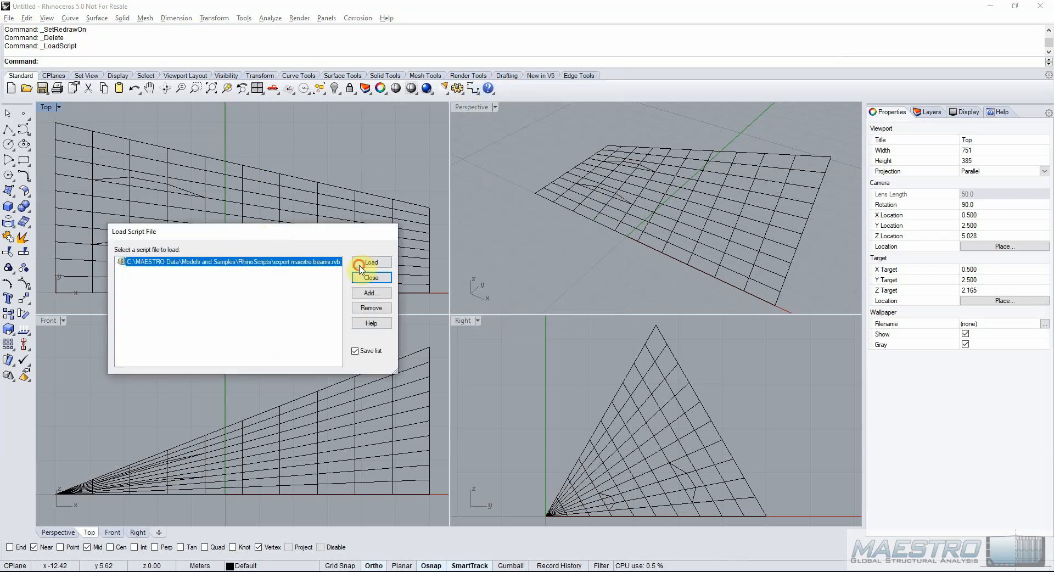
{"action": "left_click", "coordinate": [371, 261]}
{"action": "left_click", "coordinate": [281, 184]}
{"action": "left_click", "coordinate": [271, 249]}
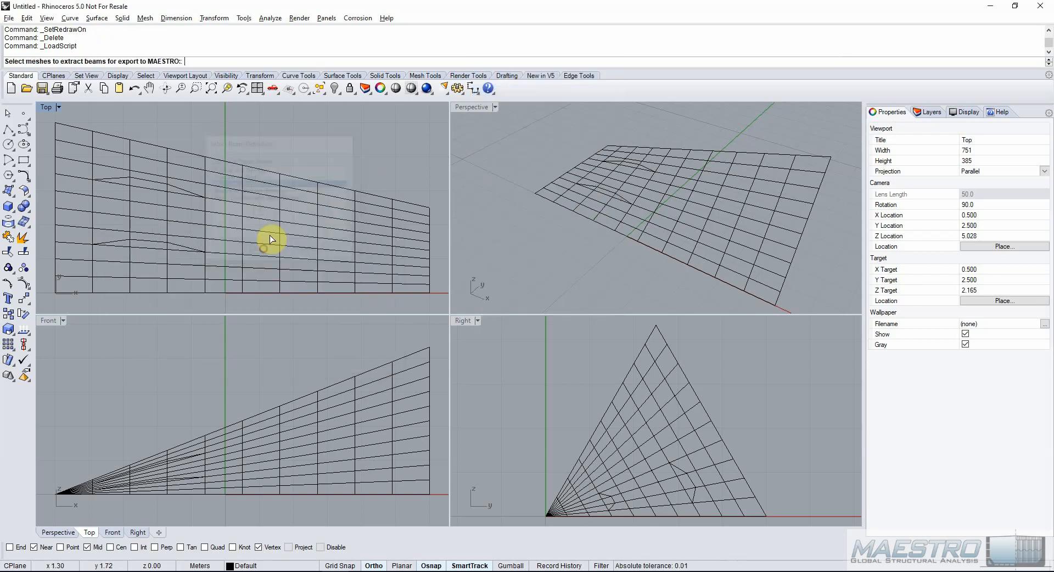
Extract polylines from the sloped mesh along the X direction with a 30 deg angular tolerance, and delete the extracted curves.
{"action": "left_click", "coordinate": [305, 172]}
{"action": "key", "text": "Return"}
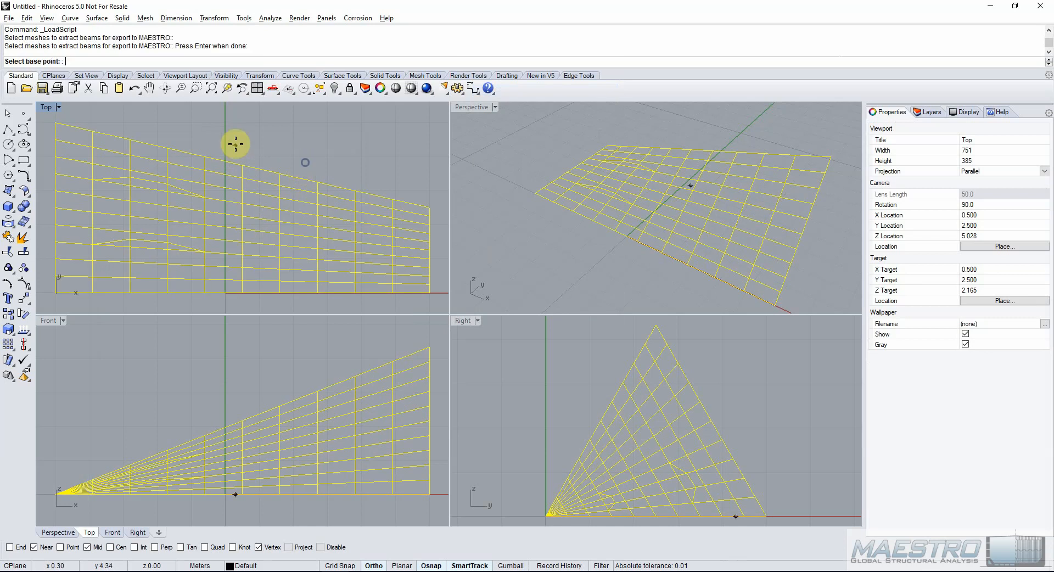
{"action": "left_click", "coordinate": [236, 141]}
{"action": "left_click", "coordinate": [272, 144]}
{"action": "left_click", "coordinate": [158, 299]}
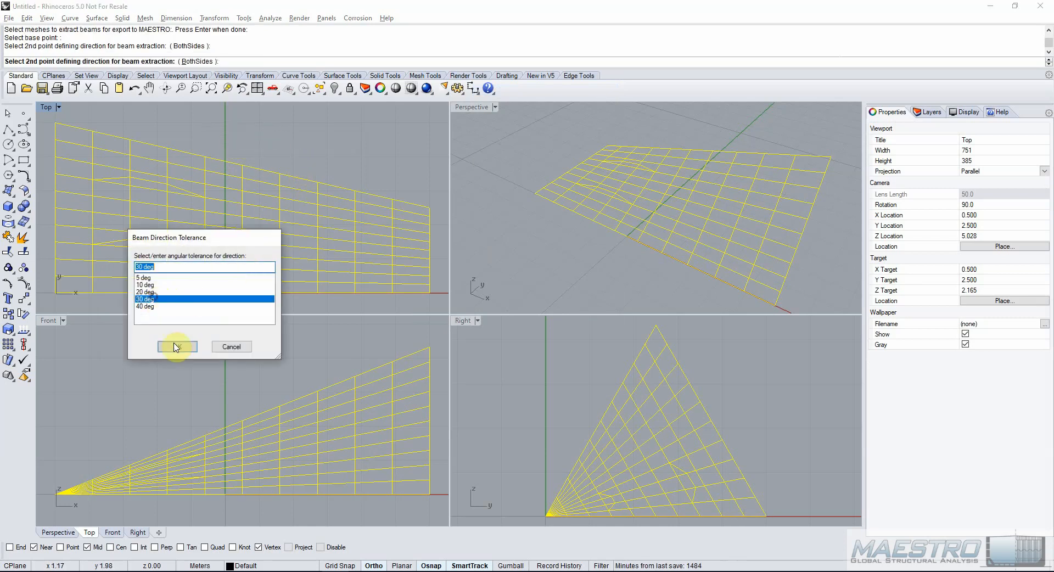
{"action": "left_click", "coordinate": [177, 347]}
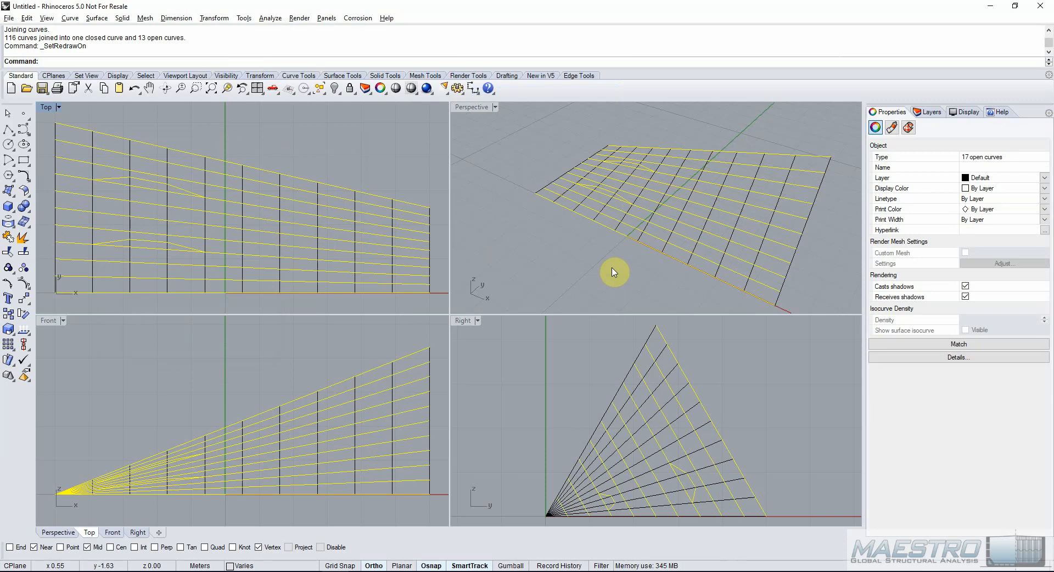
{"action": "key", "text": "Delete"}
Run the export maestro beams.rvb script again with the Mesh and Direction (Polylines) beam definition.
{"action": "right_click", "coordinate": [461, 38]}
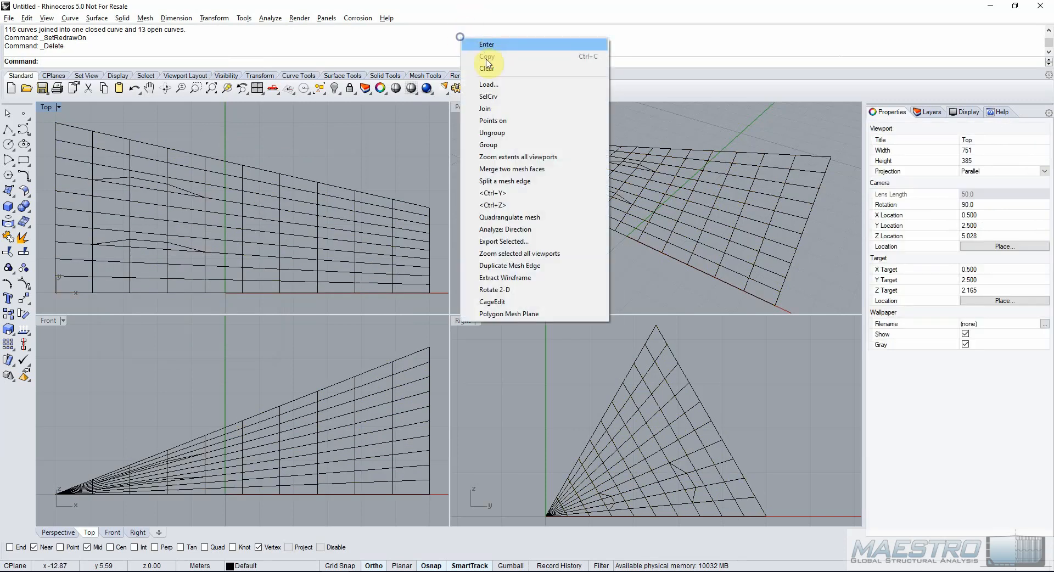
{"action": "left_click", "coordinate": [487, 84]}
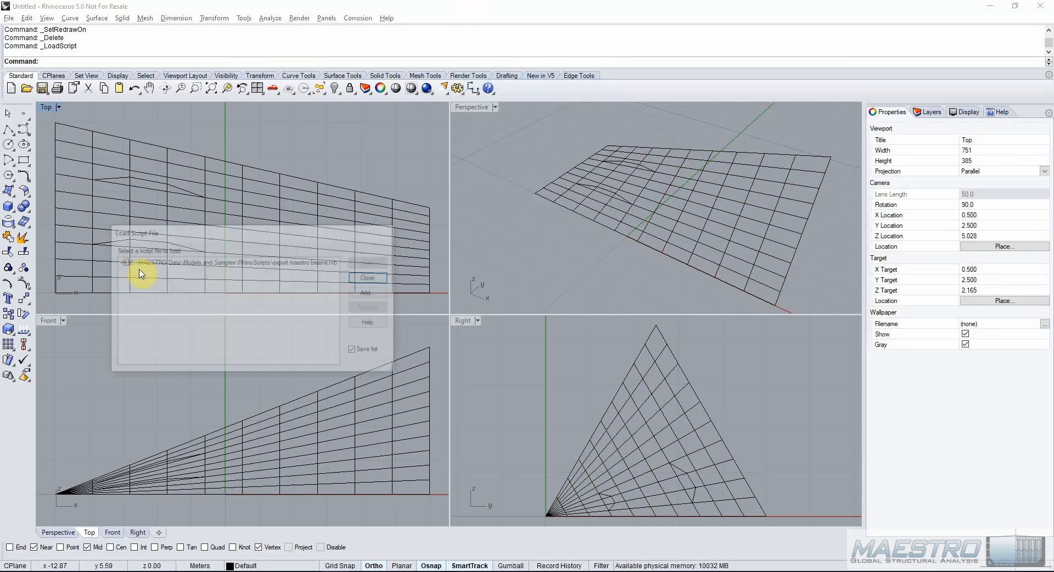
{"action": "left_click", "coordinate": [286, 269]}
{"action": "left_click", "coordinate": [372, 262]}
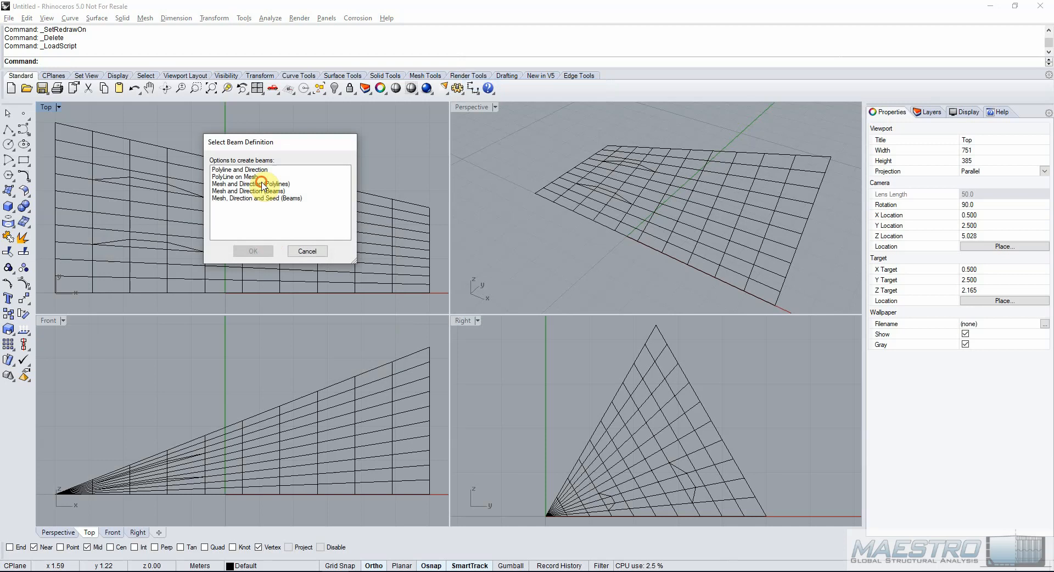
{"action": "left_click", "coordinate": [262, 184]}
{"action": "left_click", "coordinate": [253, 251]}
Extract polylines from the sloped mesh in the direction of a lengthwise mesh edge near its middle, with a 15 deg angular tolerance.
{"action": "left_click", "coordinate": [245, 240]}
{"action": "right_click", "coordinate": [282, 153]}
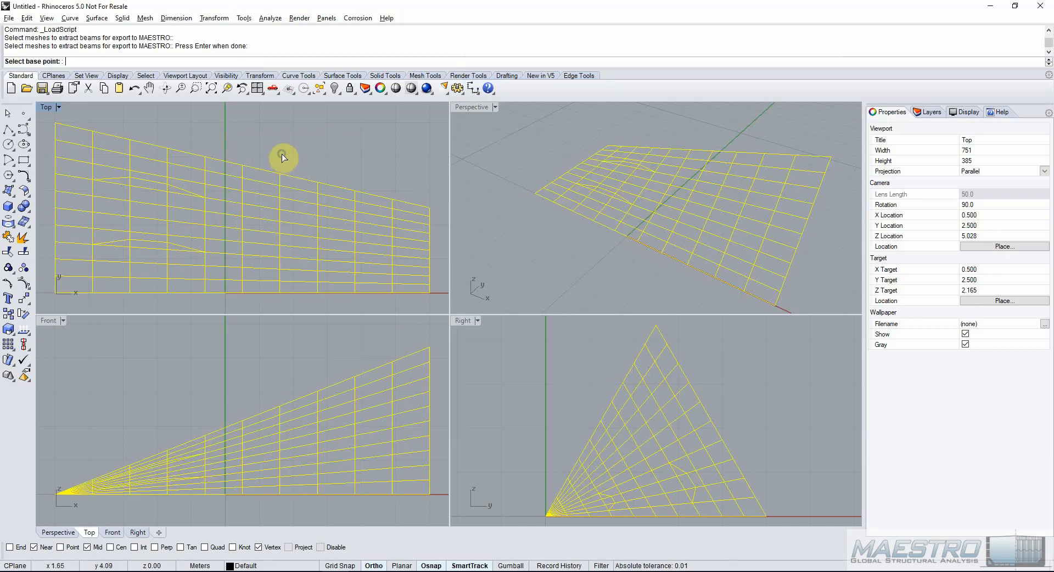
{"action": "left_click", "coordinate": [243, 229]}
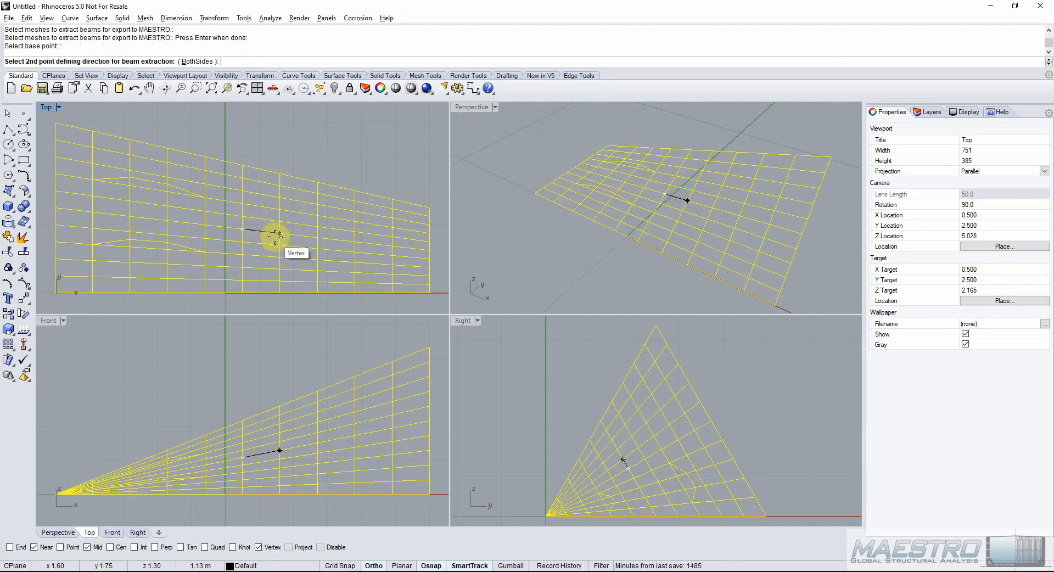
{"action": "left_click", "coordinate": [275, 238]}
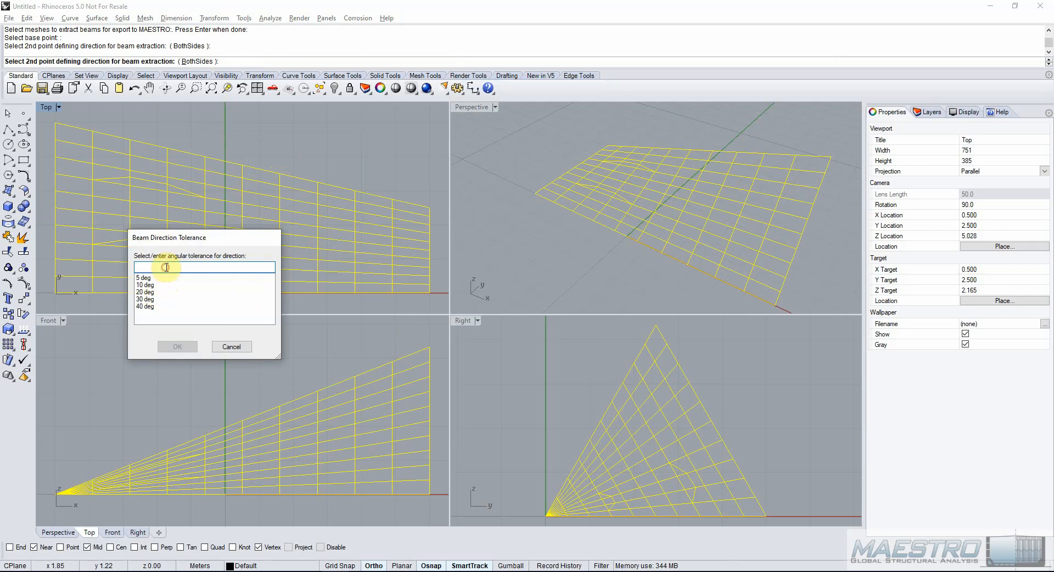
{"action": "type", "text": "15"}
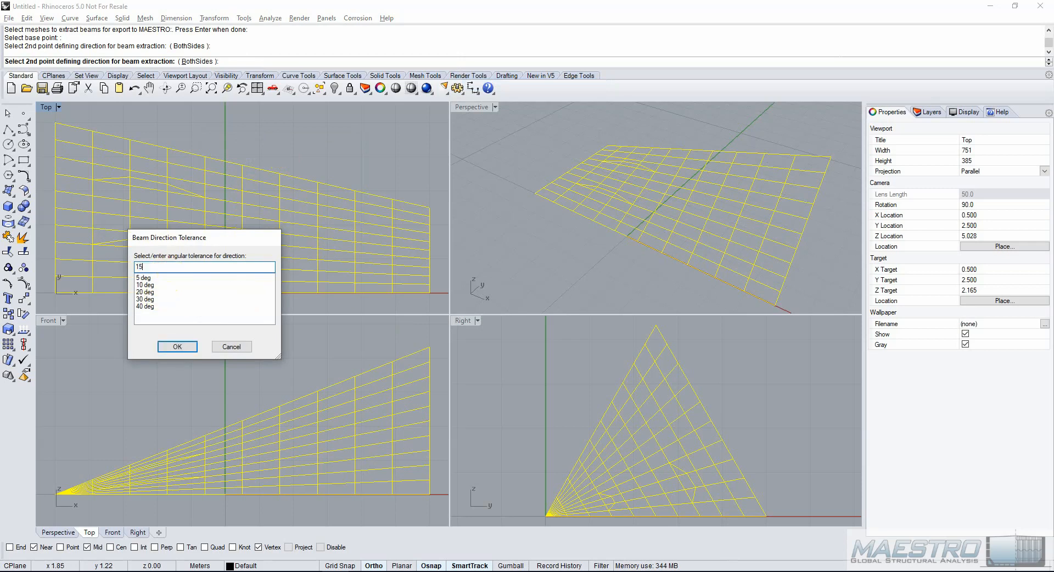
{"action": "left_click", "coordinate": [171, 345]}
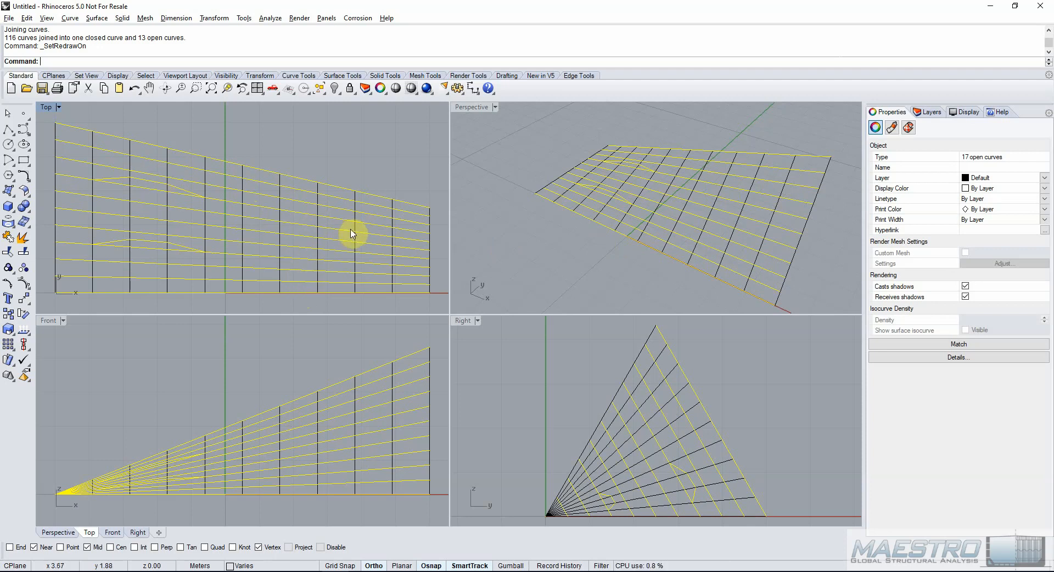
Delete the extracted curves along the mesh's two long outer edges, keeping the mesh itself.
{"action": "left_click", "coordinate": [344, 292]}
{"action": "left_click", "coordinate": [381, 324]}
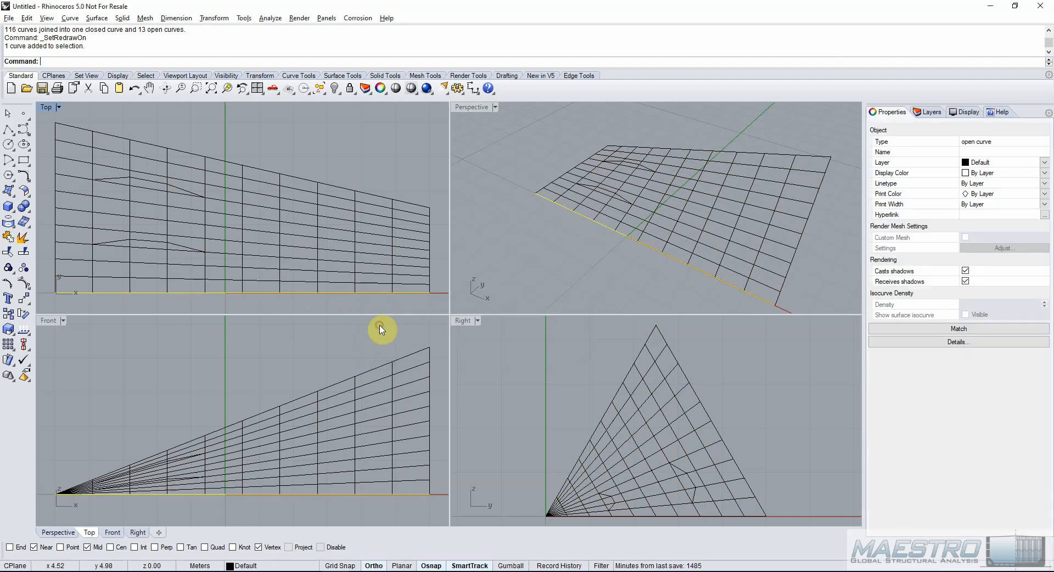
{"action": "key", "text": "Delete"}
{"action": "left_click", "coordinate": [375, 196]}
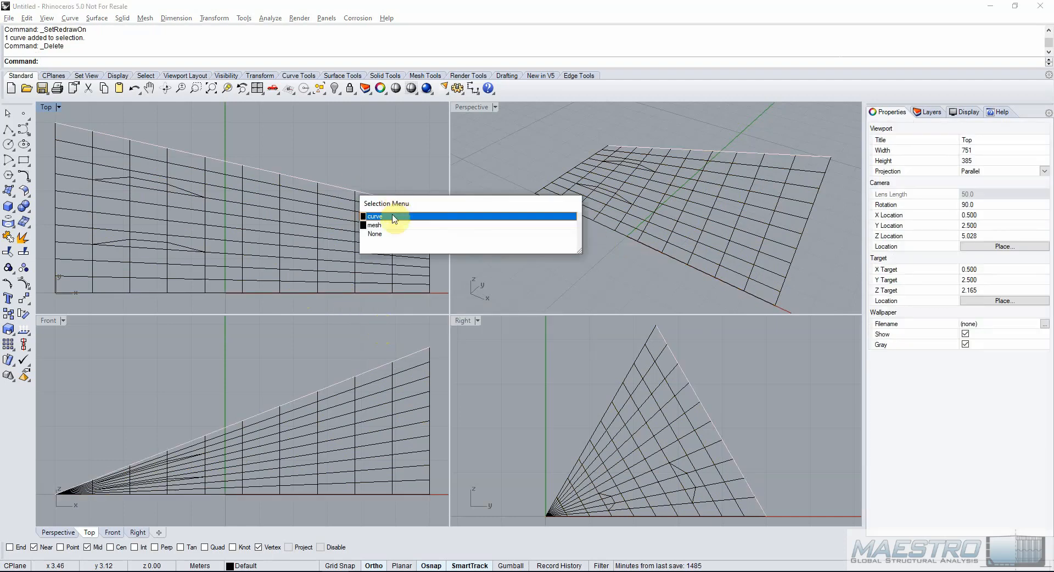
{"action": "left_click", "coordinate": [391, 214]}
{"action": "key", "text": "Delete"}
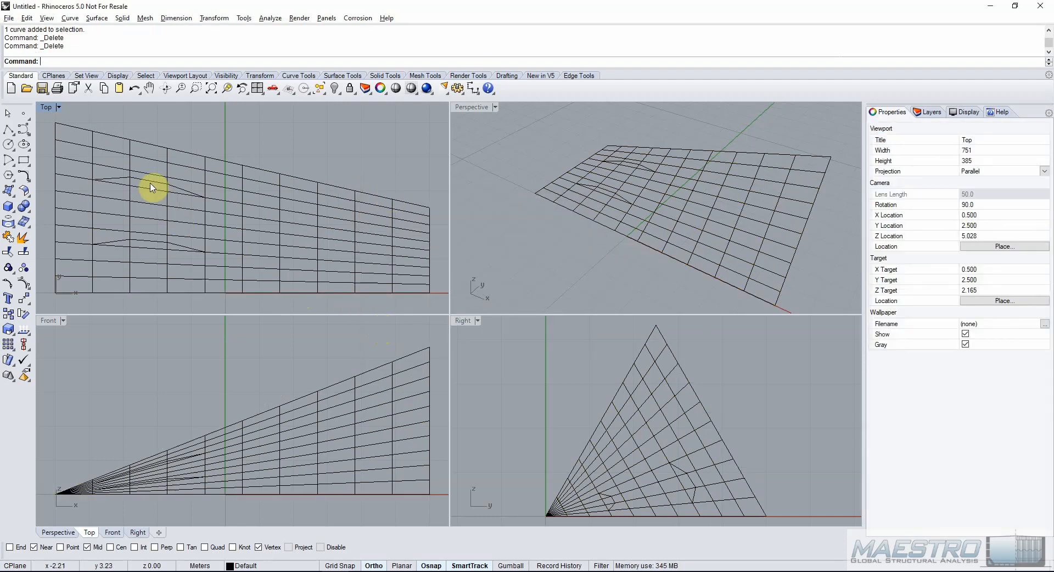
Delete the two short extracted curves that form the upper bent line in the Top view.
{"action": "left_click", "coordinate": [154, 183]}
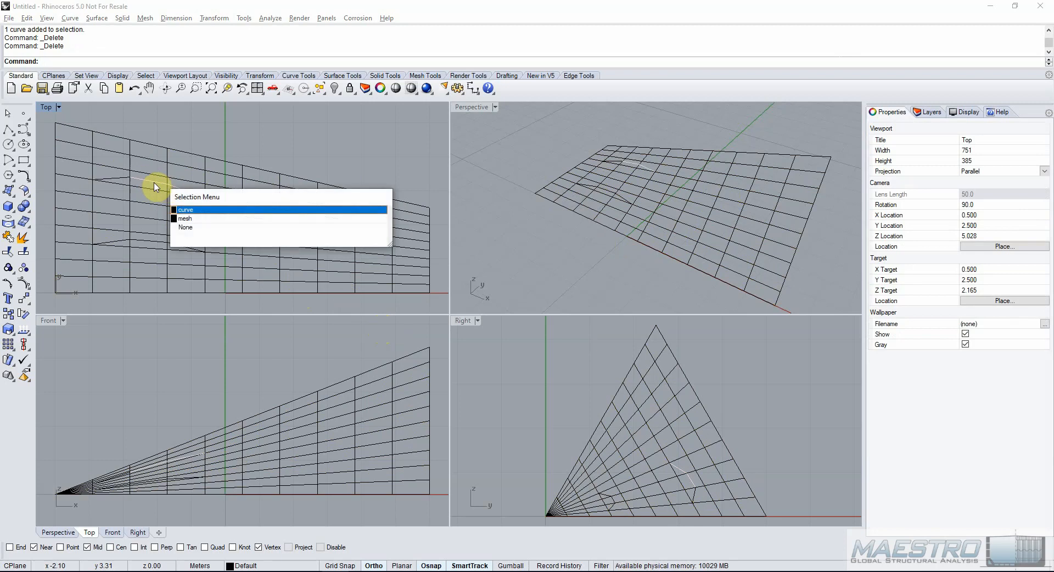
{"action": "left_click", "coordinate": [194, 210]}
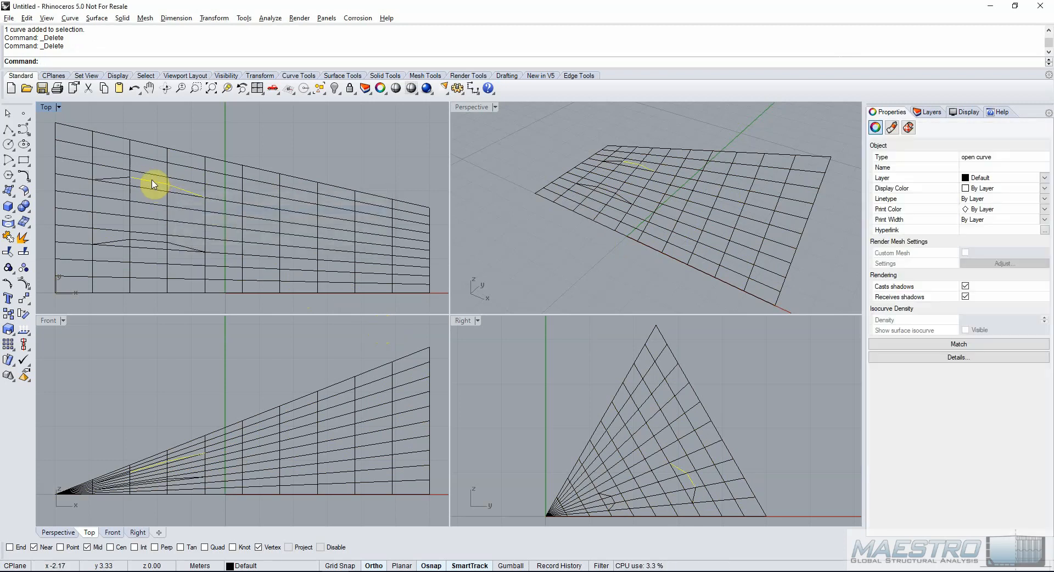
{"action": "key", "text": "Delete"}
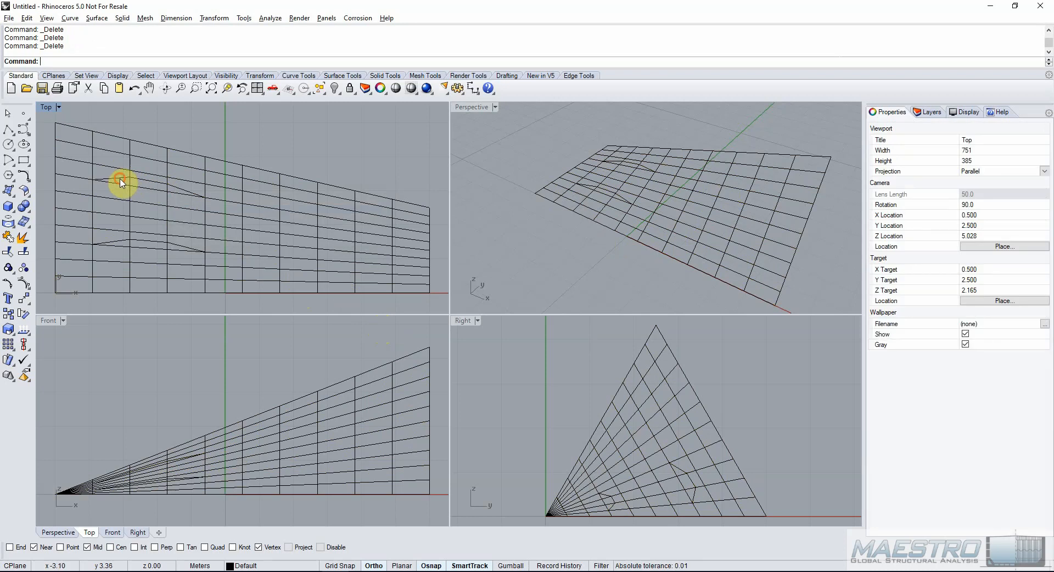
{"action": "left_click", "coordinate": [121, 183]}
{"action": "left_click", "coordinate": [147, 212]}
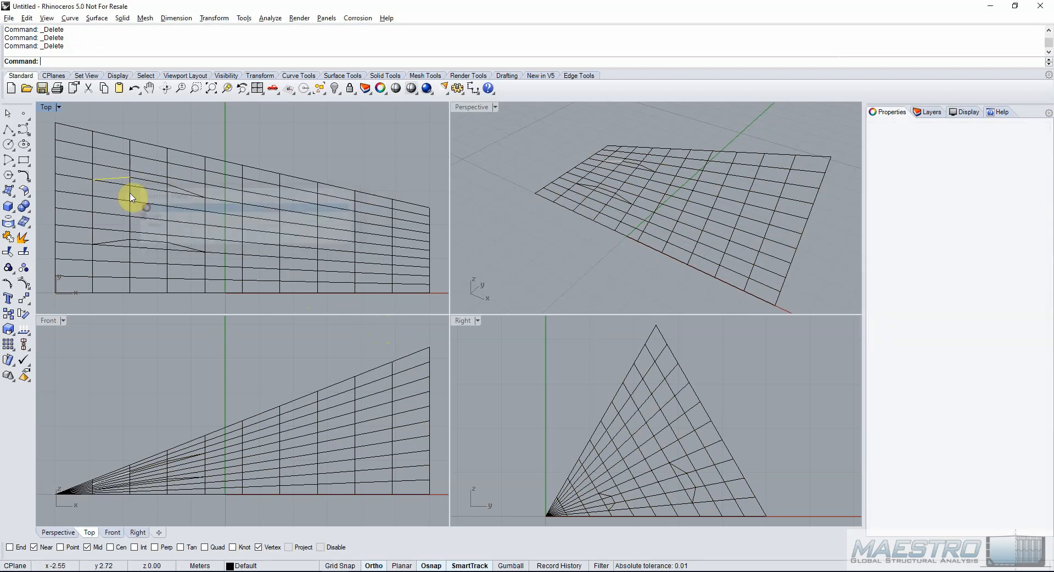
{"action": "key", "text": "Escape"}
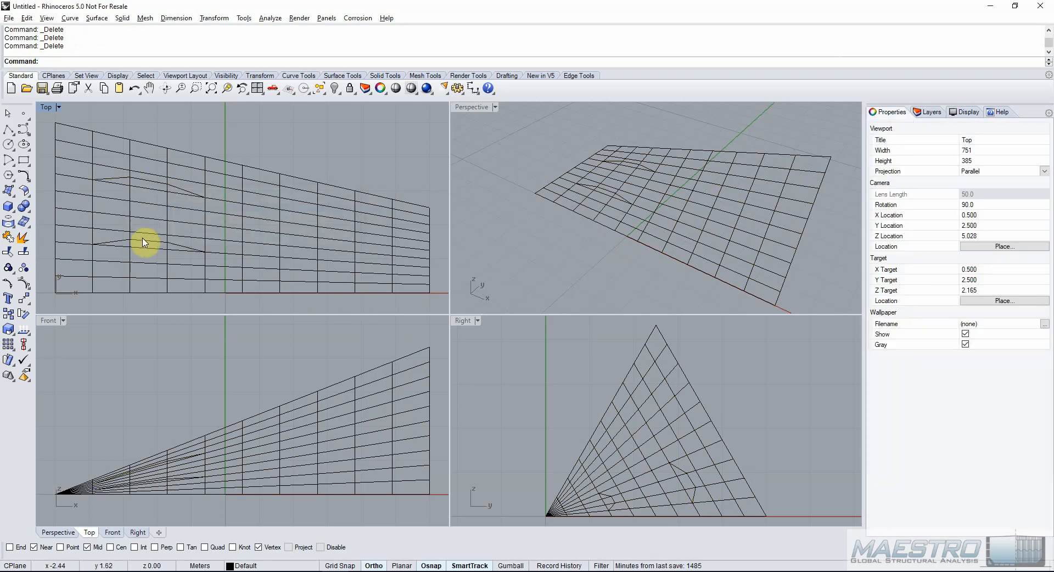
Show the control points of the lower bent curve and delete the three points of its bent end portion.
{"action": "left_click", "coordinate": [145, 243]}
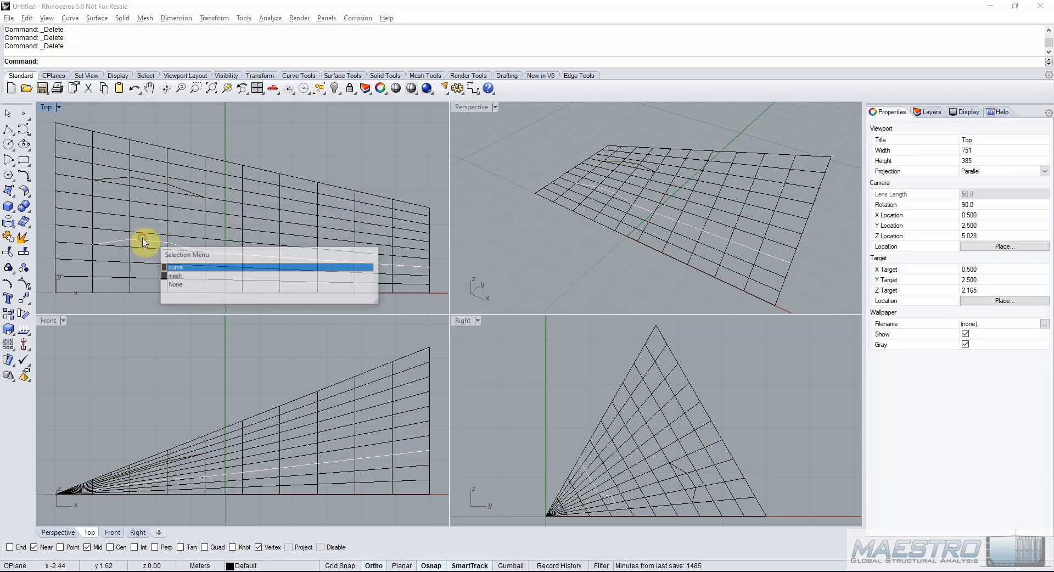
{"action": "left_click", "coordinate": [207, 269]}
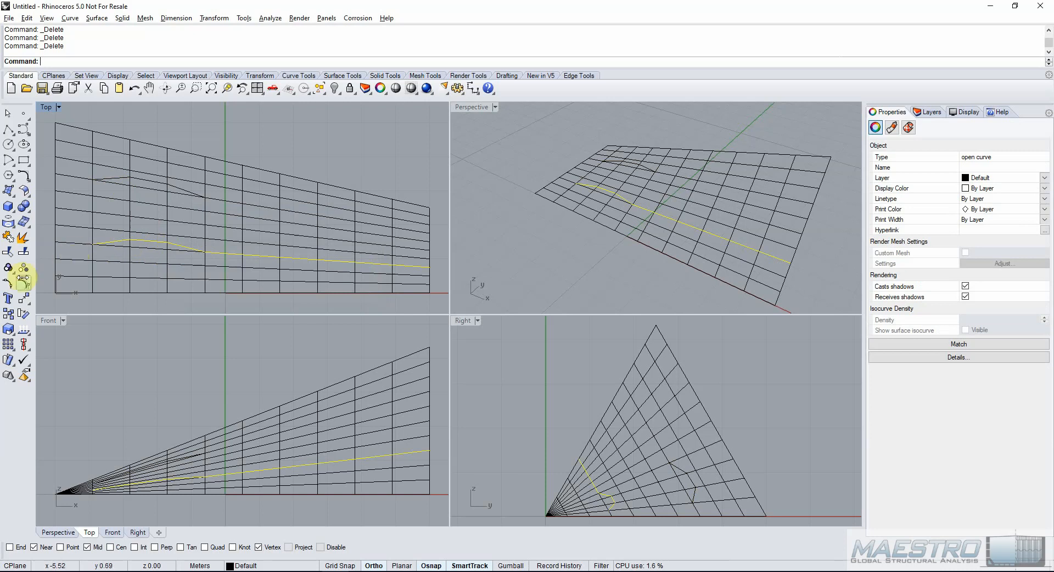
{"action": "left_click", "coordinate": [23, 283]}
{"action": "left_click_drag", "start_coordinate": [83, 250], "coordinate": [173, 226]}
{"action": "key", "text": "Delete"}
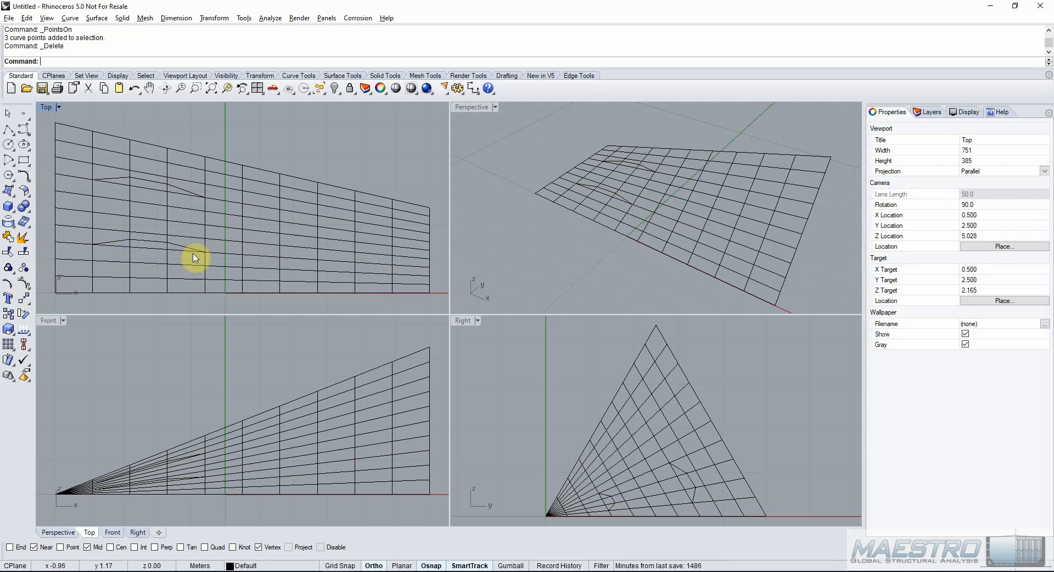
{"action": "left_click", "coordinate": [198, 258]}
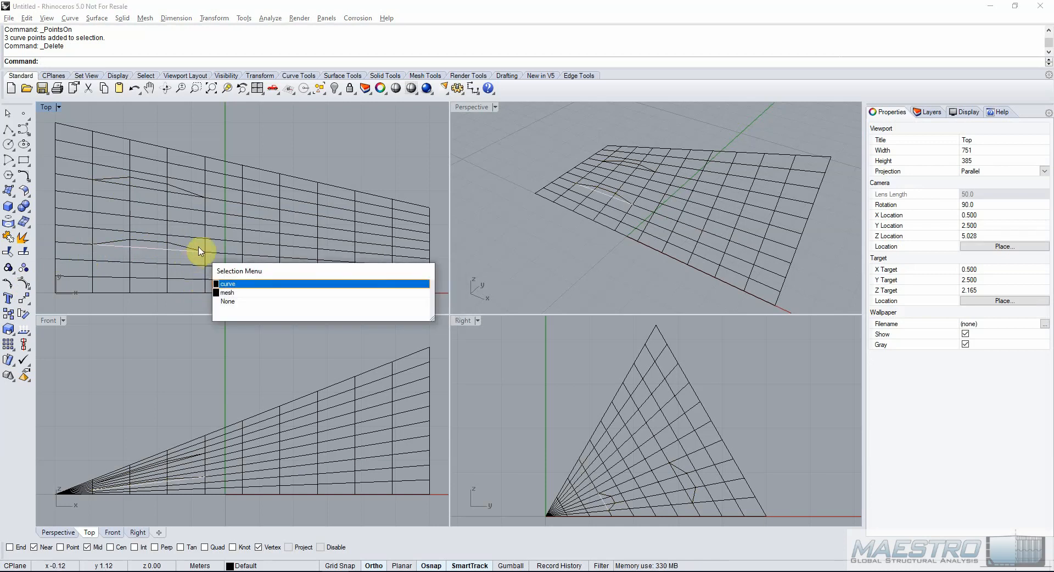
{"action": "left_click", "coordinate": [251, 284]}
{"action": "left_click", "coordinate": [277, 150]}
Select all remaining extracted curves and join them.
{"action": "right_click", "coordinate": [305, 55]}
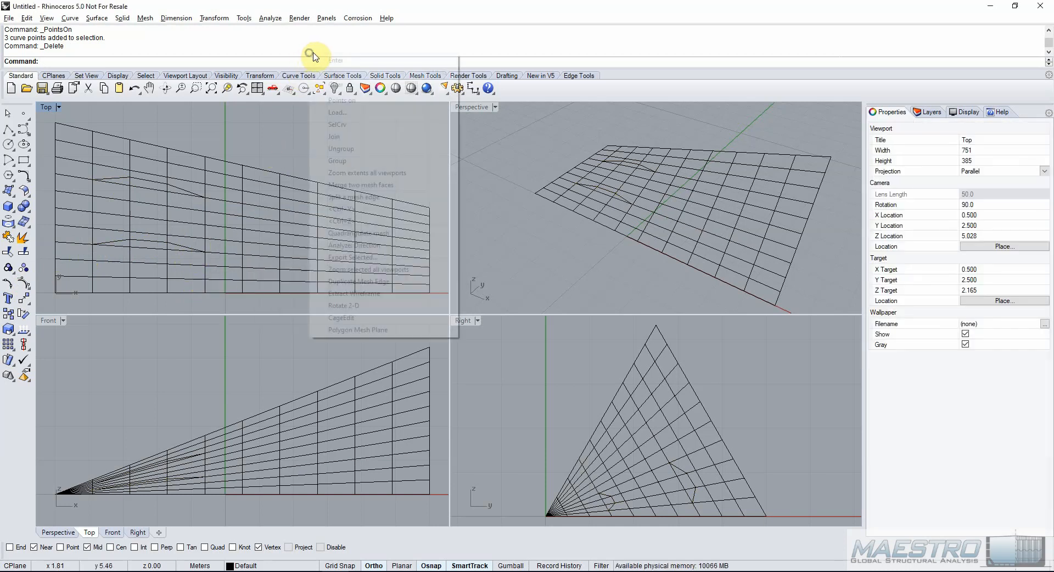
{"action": "left_click", "coordinate": [344, 125]}
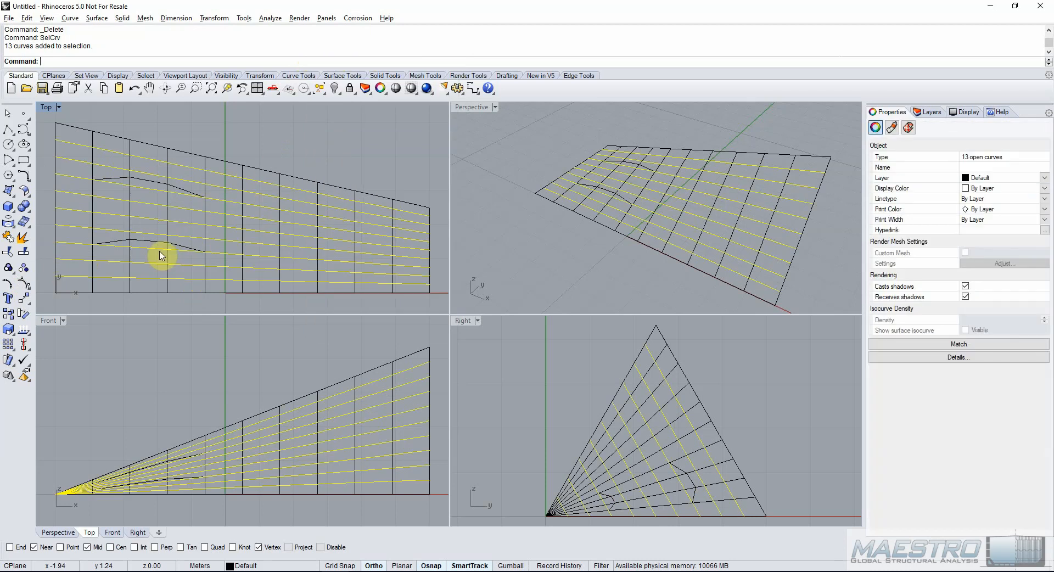
{"action": "left_click", "coordinate": [8, 237]}
{"action": "left_click", "coordinate": [297, 152]}
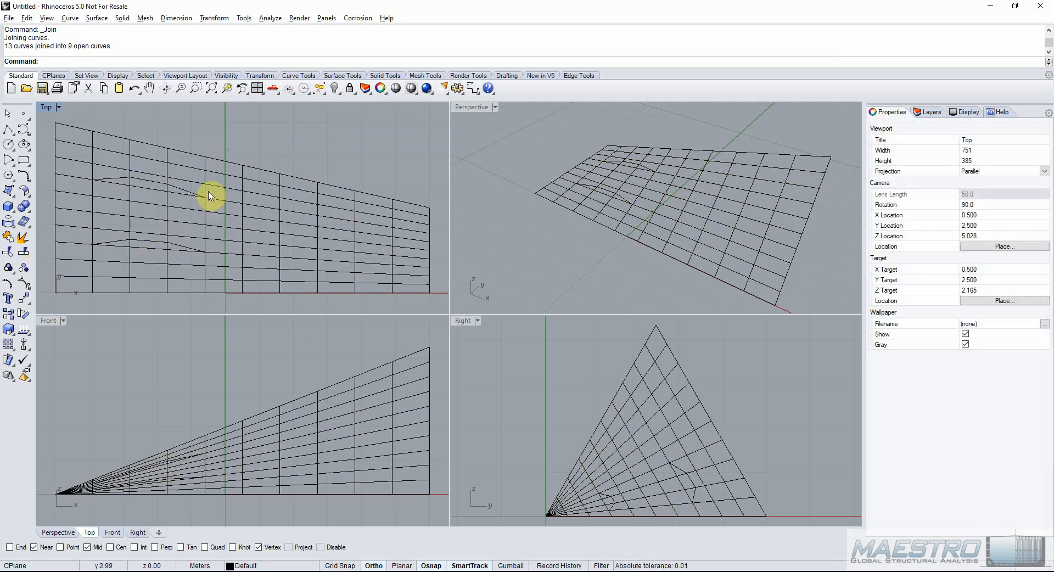
Shorten the lengthwise curve running between the two bent lines by deleting its first two control points, and check all curves by selecting them.
{"action": "left_click", "coordinate": [81, 196]}
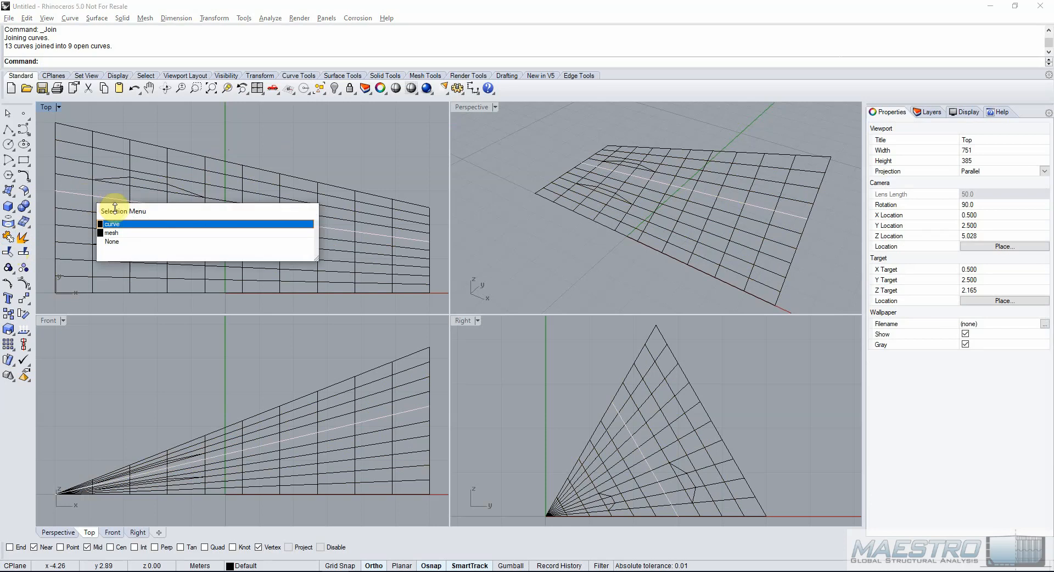
{"action": "left_click", "coordinate": [113, 224]}
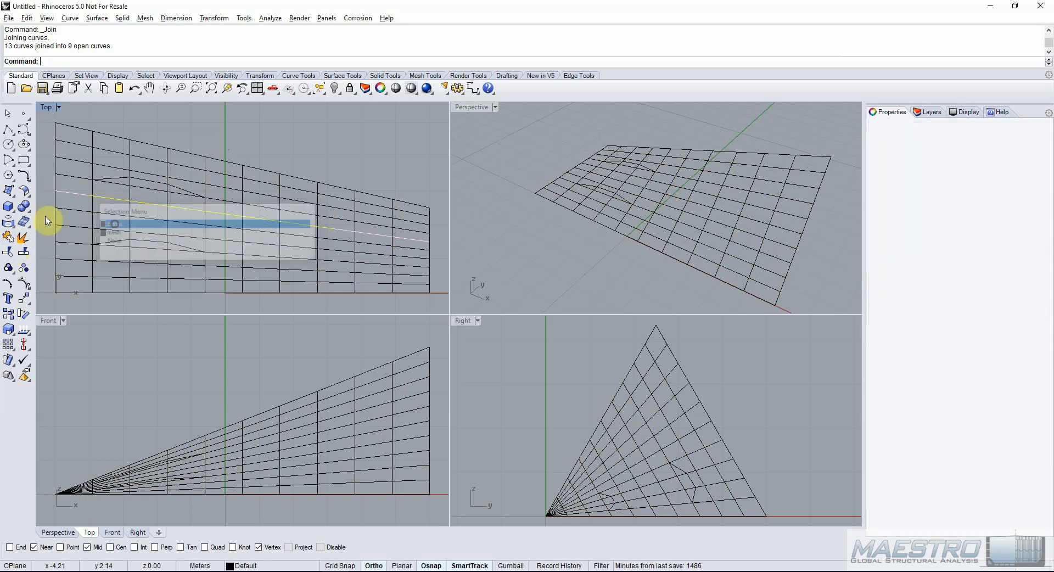
{"action": "left_click", "coordinate": [24, 283]}
{"action": "left_click_drag", "start_coordinate": [48, 181], "coordinate": [98, 217]}
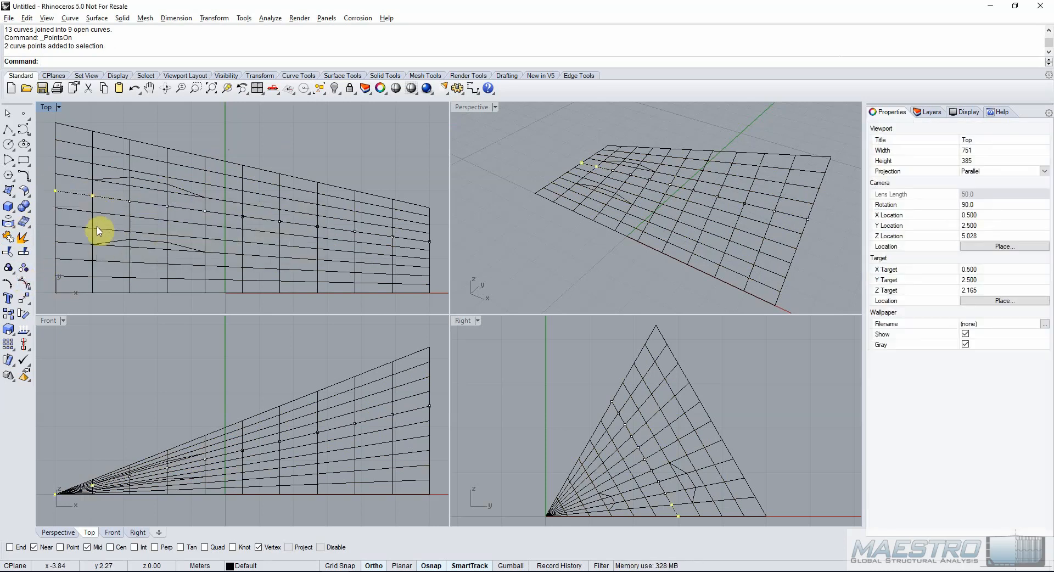
{"action": "key", "text": "Delete"}
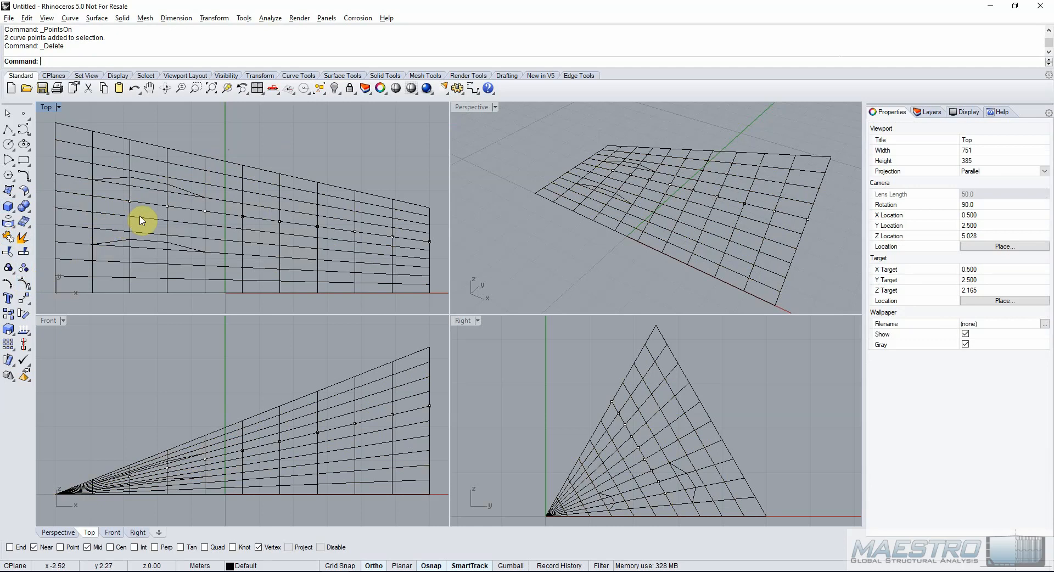
{"action": "right_click", "coordinate": [269, 52]}
{"action": "left_click", "coordinate": [308, 125]}
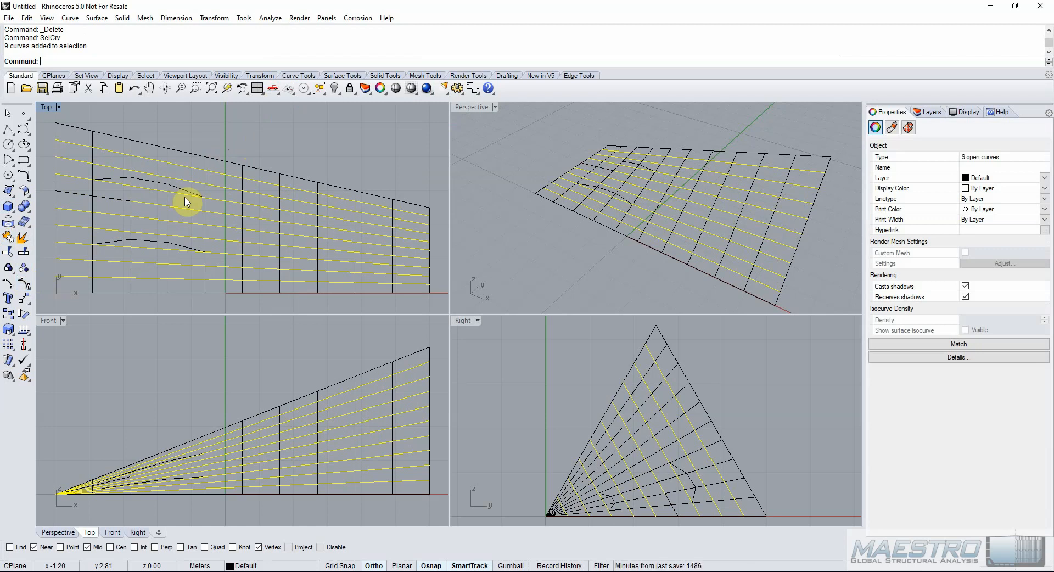
{"action": "left_click", "coordinate": [283, 153]}
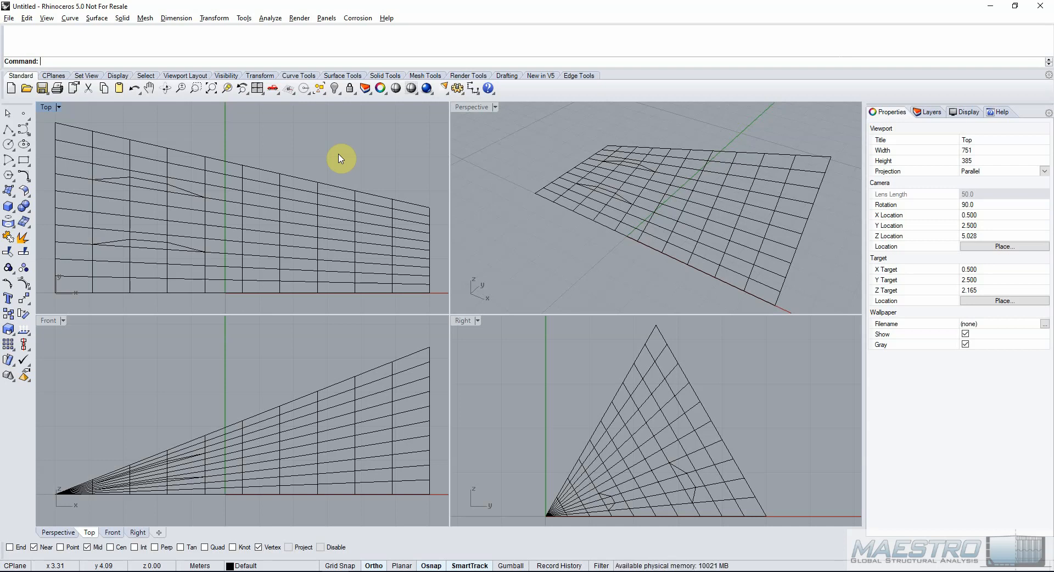
Preselect the sloped mesh and run export maestro beams.rvb with the Mesh and Direction (Beams) definition.
{"action": "left_click", "coordinate": [316, 193]}
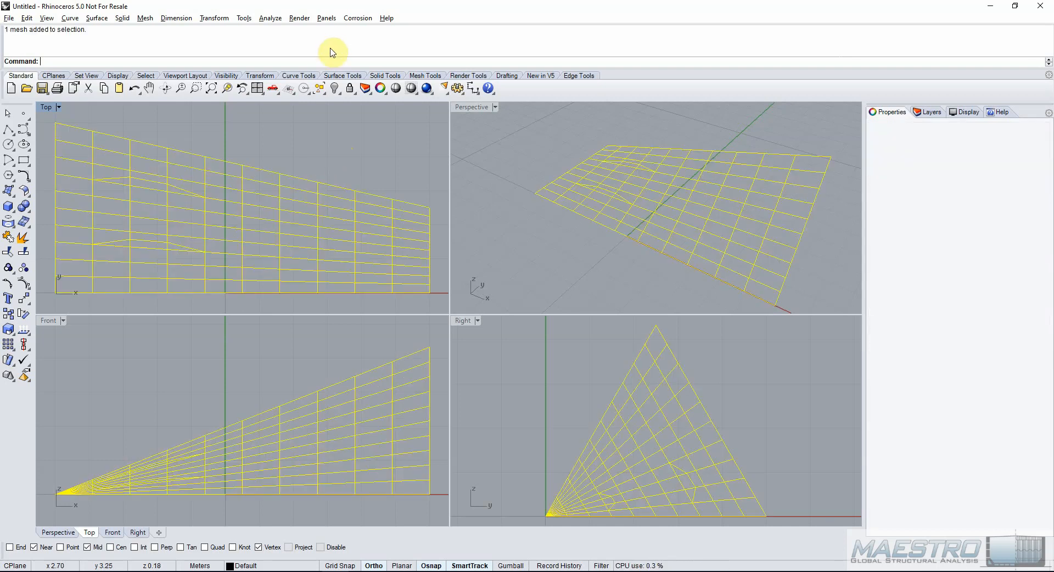
{"action": "middle_click", "coordinate": [330, 43]}
{"action": "left_click", "coordinate": [369, 89]}
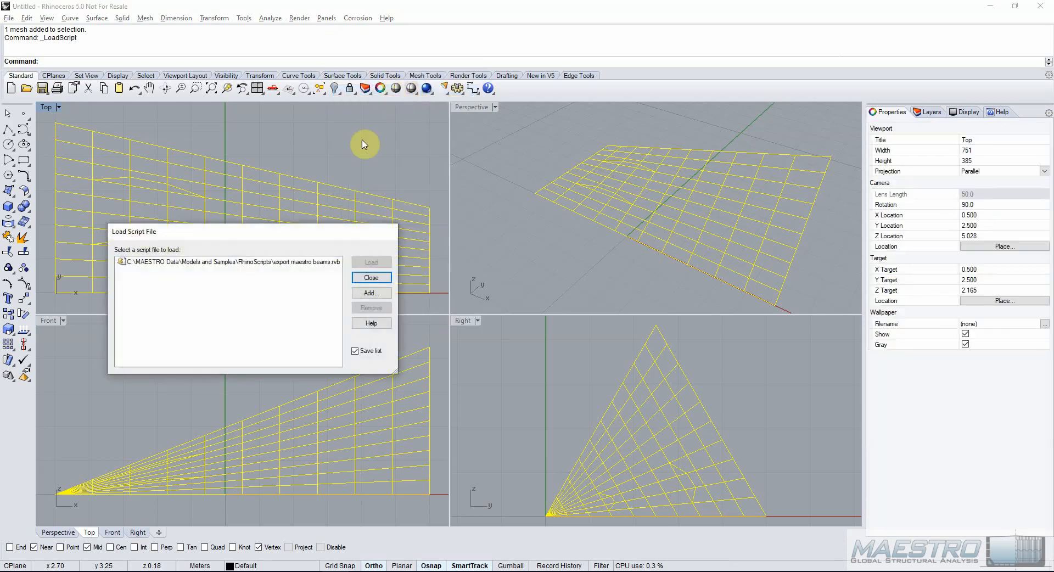
{"action": "left_click", "coordinate": [299, 268]}
{"action": "left_click", "coordinate": [372, 262]}
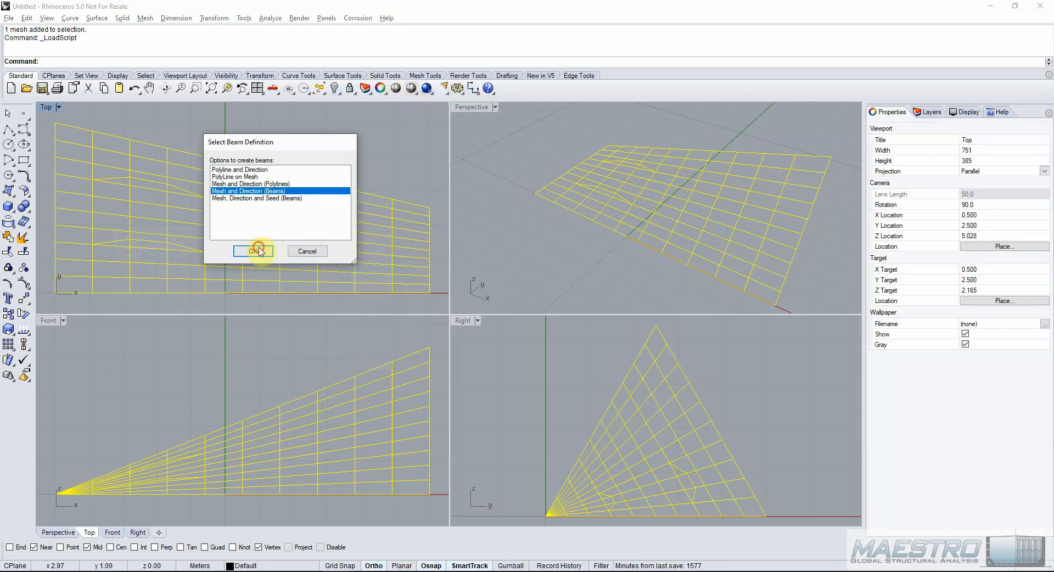
{"action": "left_click", "coordinate": [254, 250]}
Extract beams in the direction of a lengthwise mesh edge with a 15 deg angular tolerance, and delete the exported polylines.
{"action": "left_click", "coordinate": [243, 229]}
{"action": "left_click", "coordinate": [278, 240]}
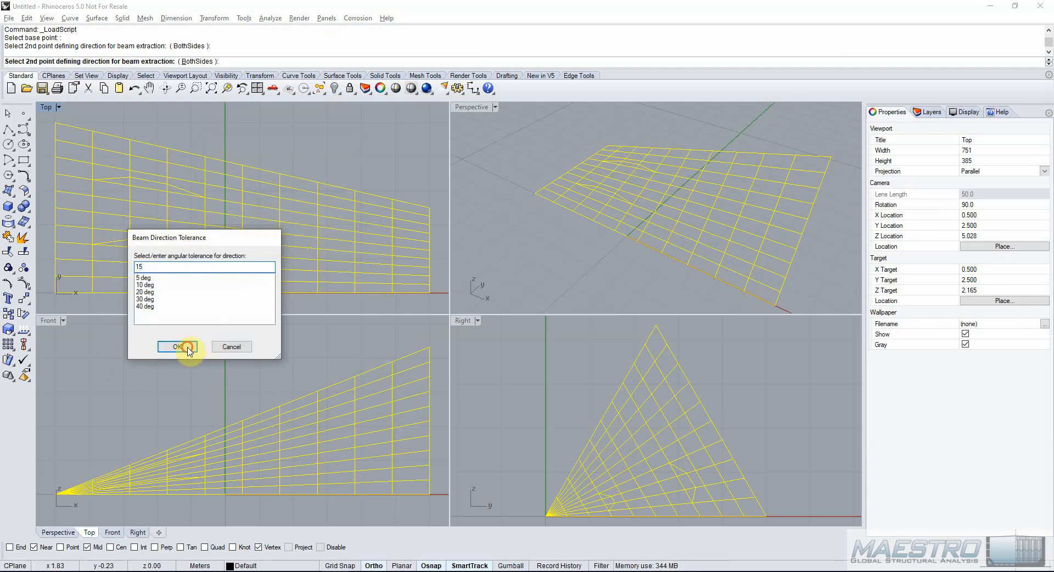
{"action": "left_click", "coordinate": [189, 348]}
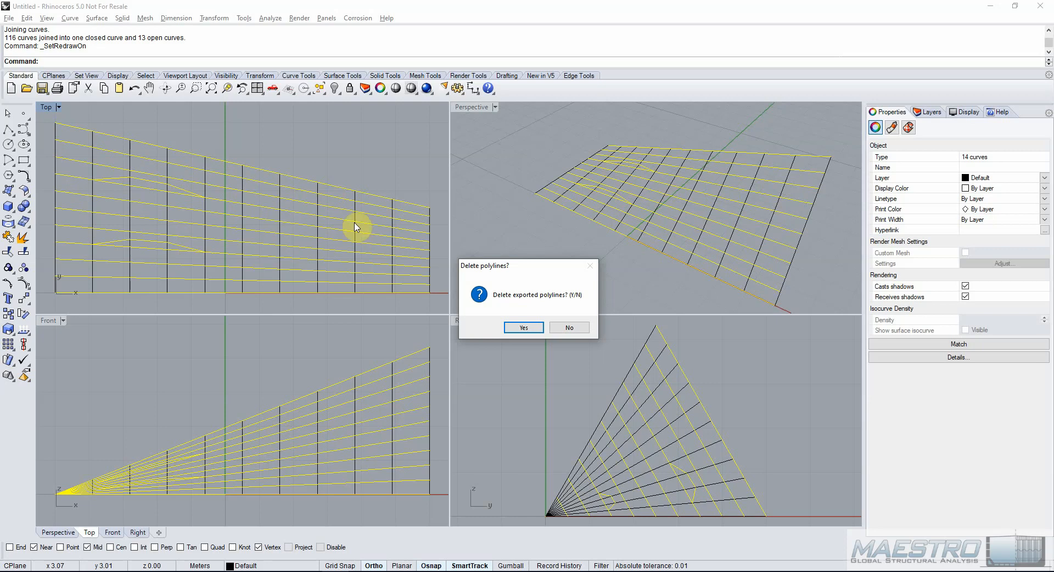
{"action": "left_click", "coordinate": [522, 327]}
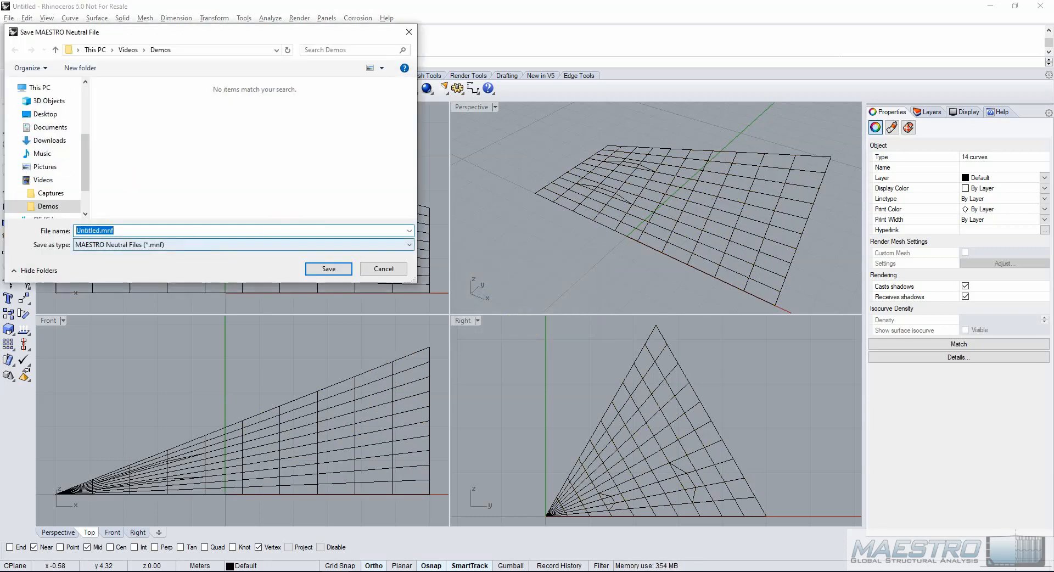
Save the extracted beams as a MAESTRO neutral file named option 4.
{"action": "type", "text": "option 4"}
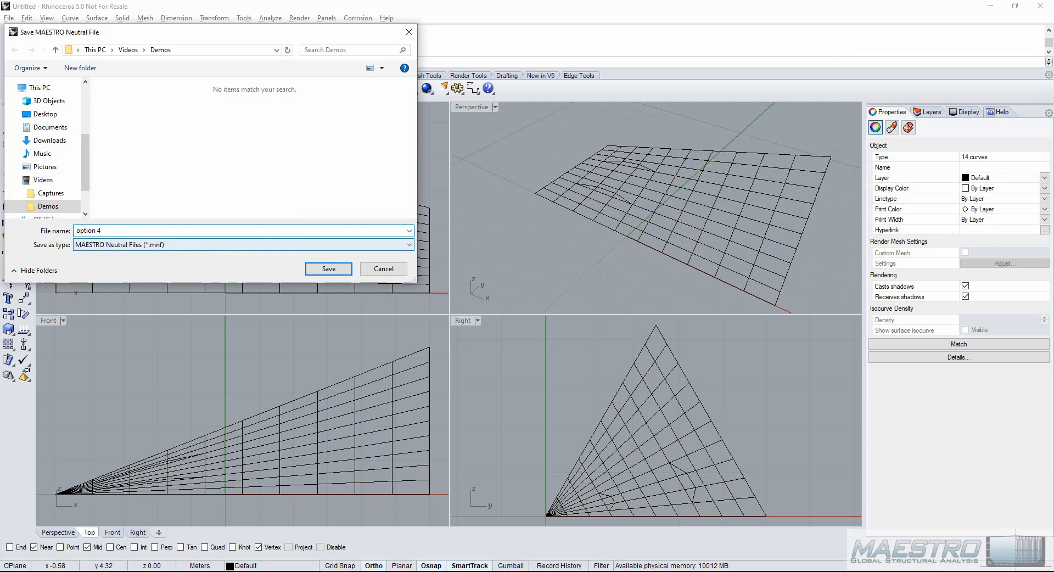
{"action": "left_click", "coordinate": [329, 269]}
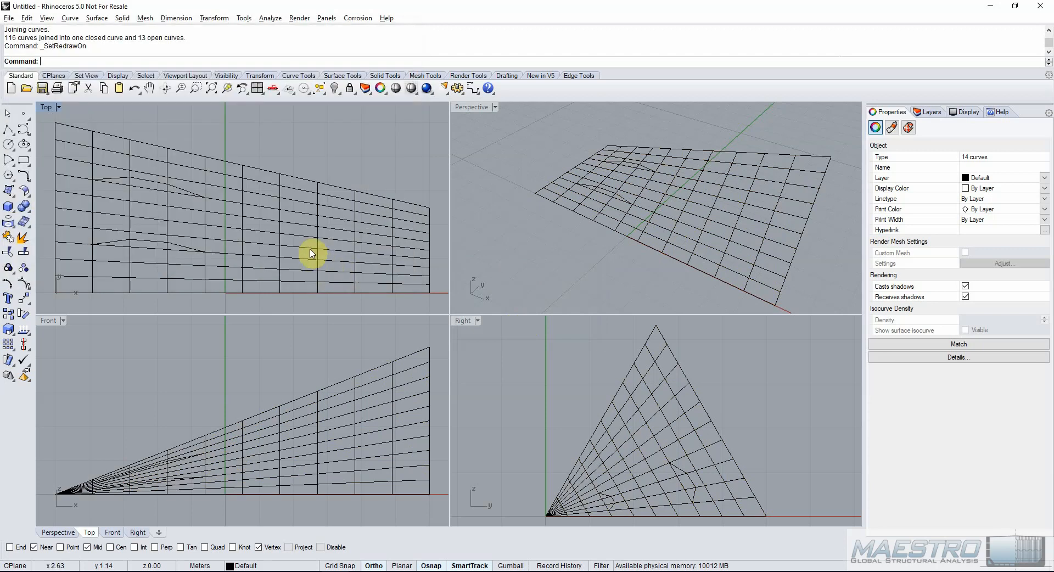
Export the sloped mesh as an ASCII PLY file named option 4.
{"action": "left_click", "coordinate": [275, 247]}
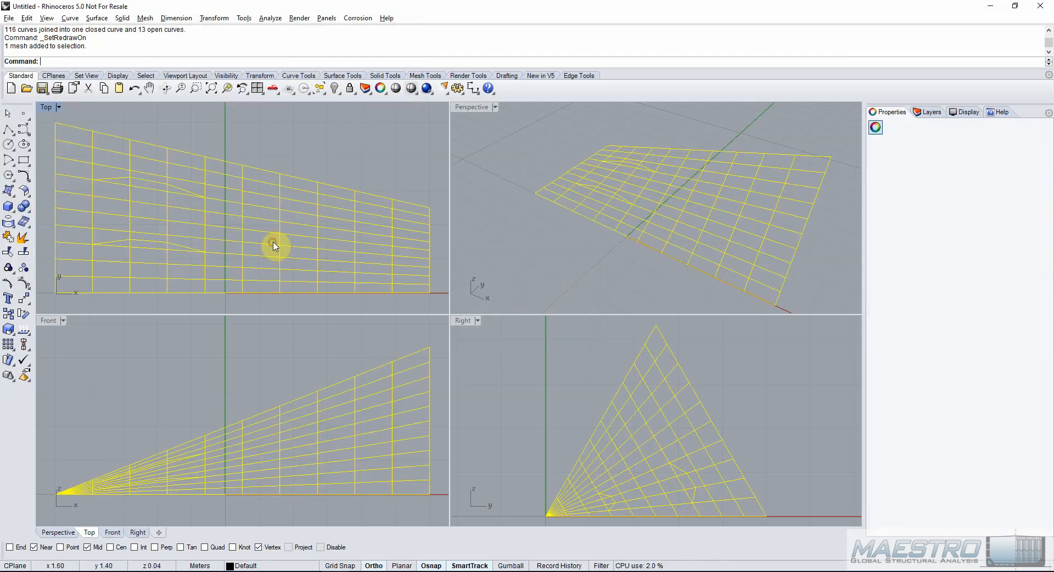
{"action": "right_click", "coordinate": [207, 52]}
{"action": "left_click", "coordinate": [288, 112]}
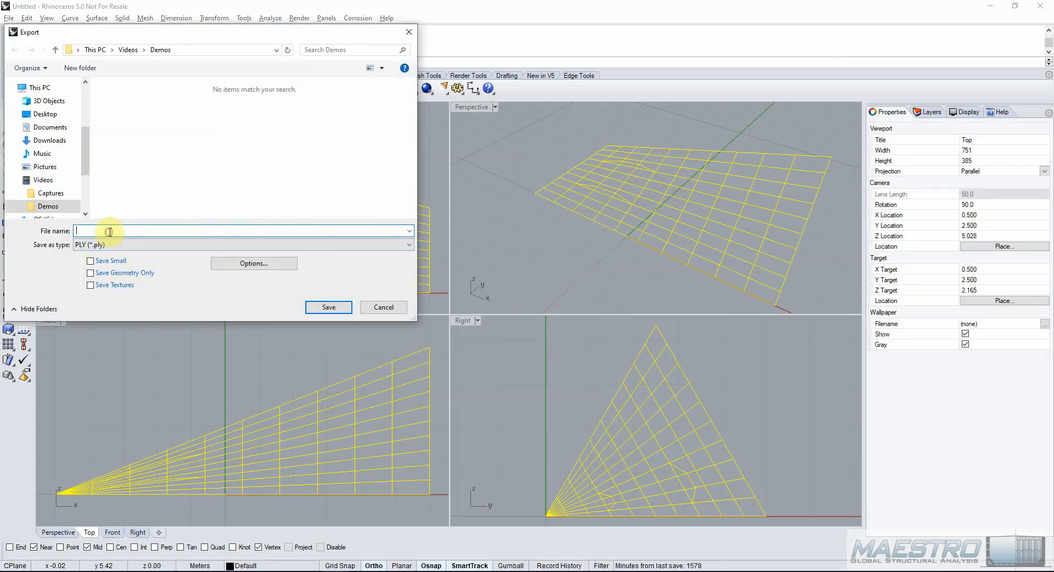
{"action": "type", "text": "opti"}
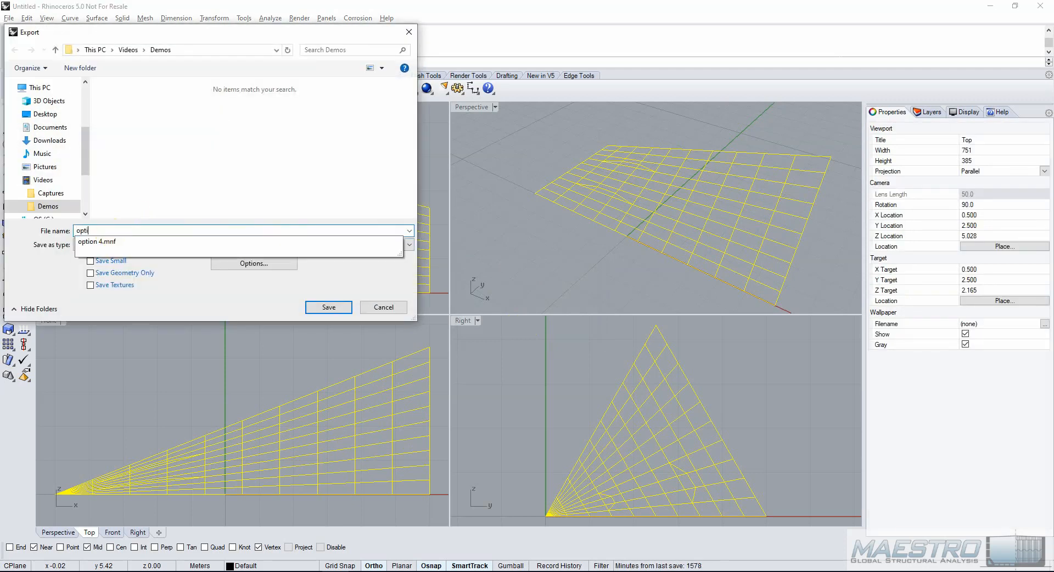
{"action": "type", "text": "on 4"}
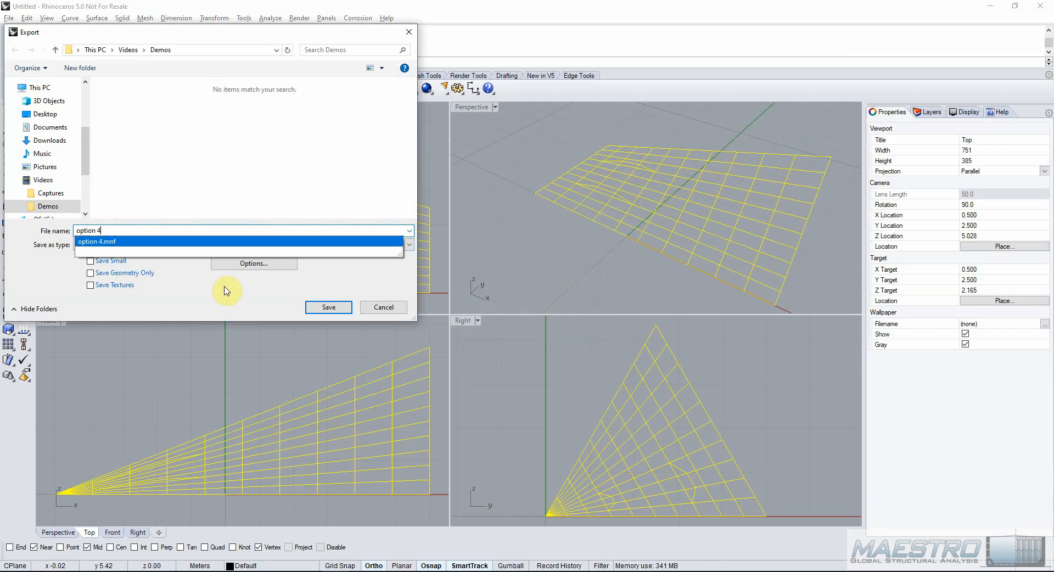
{"action": "left_click", "coordinate": [328, 307]}
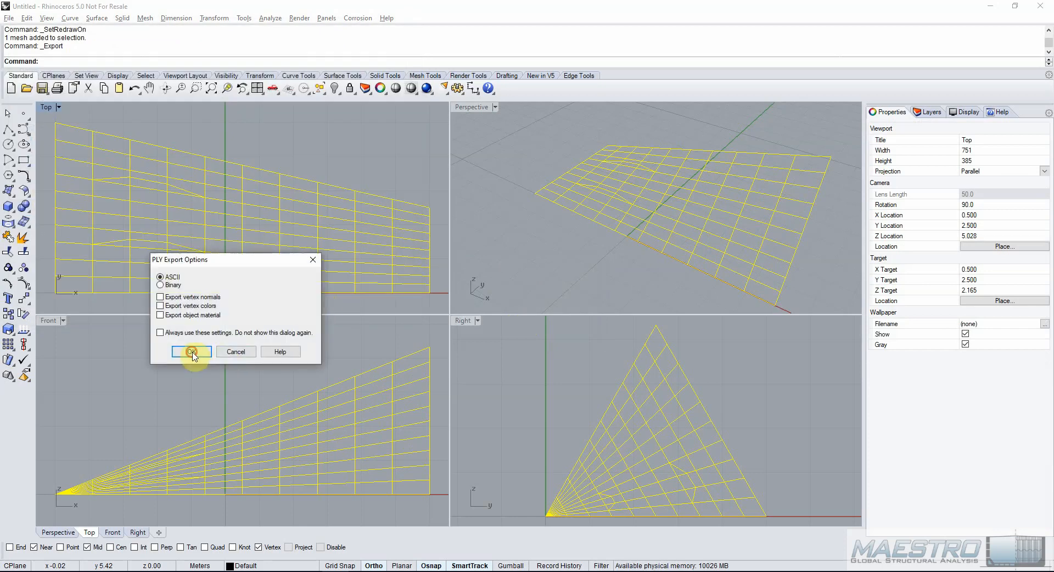
{"action": "left_click", "coordinate": [192, 352]}
Switch to MAESTRO and import the option 4 mesh as global module /top/option 4, transforming nodal coordinates with a -90 deg X-axis rotation.
{"action": "left_click", "coordinate": [391, 570]}
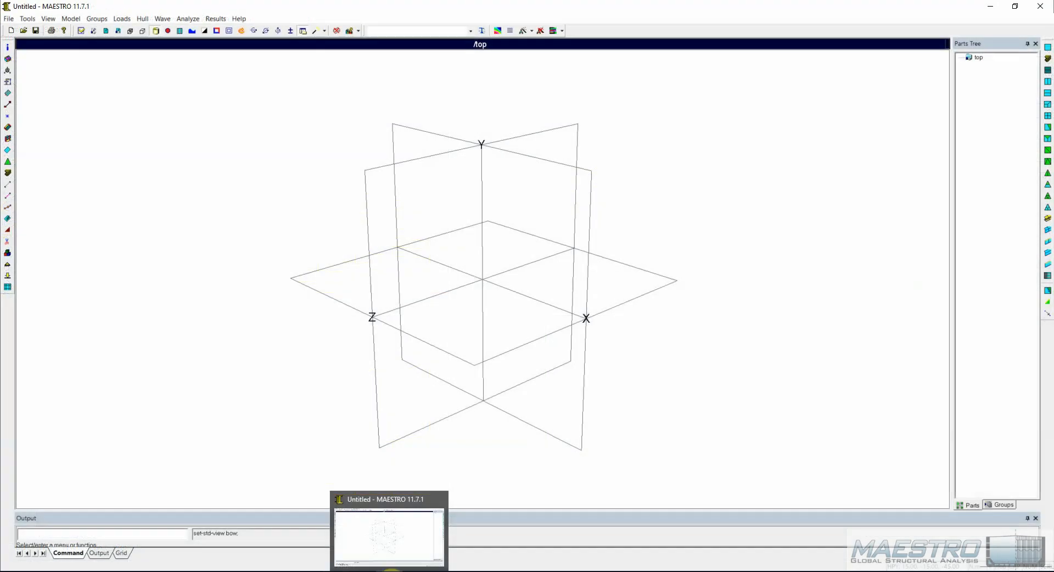
{"action": "left_click", "coordinate": [9, 19]}
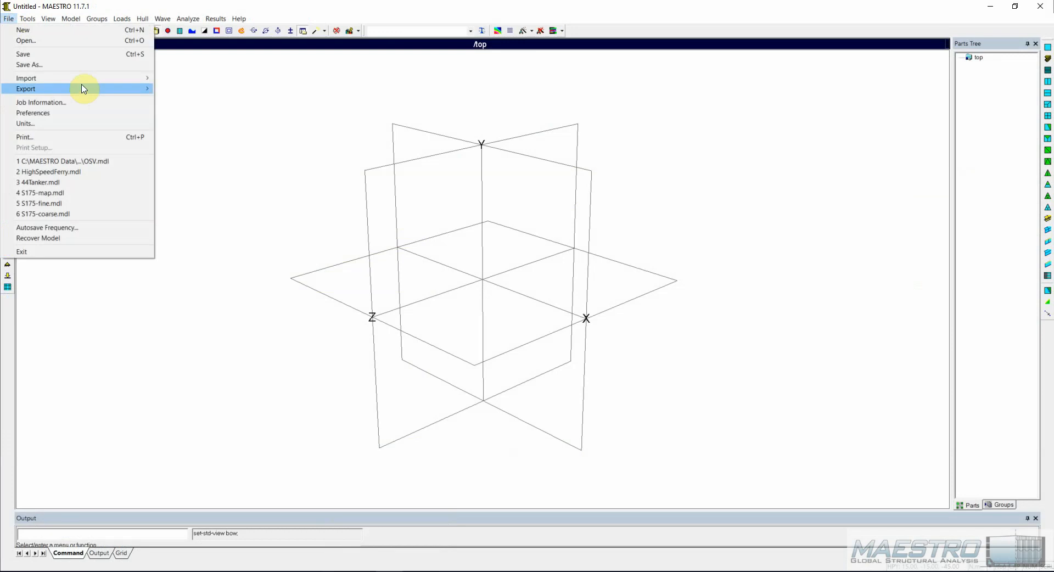
{"action": "left_click", "coordinate": [219, 148]}
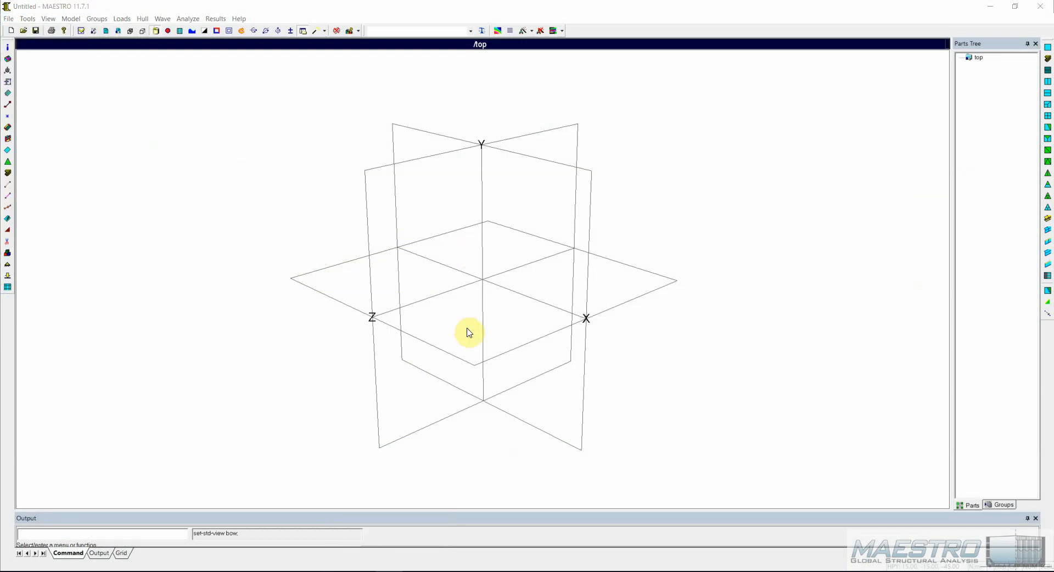
{"action": "left_click", "coordinate": [340, 270]}
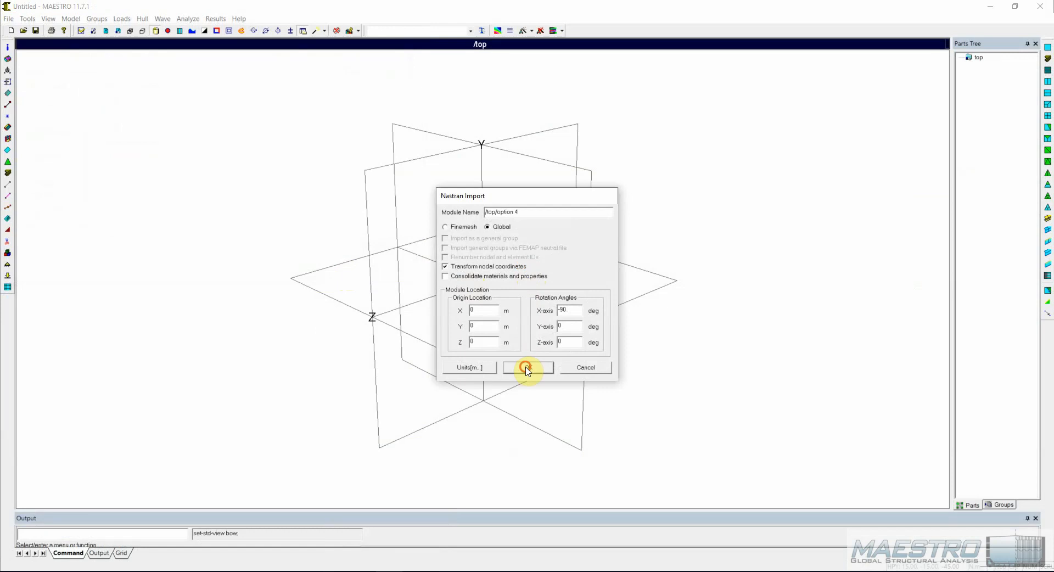
{"action": "left_click", "coordinate": [525, 368]}
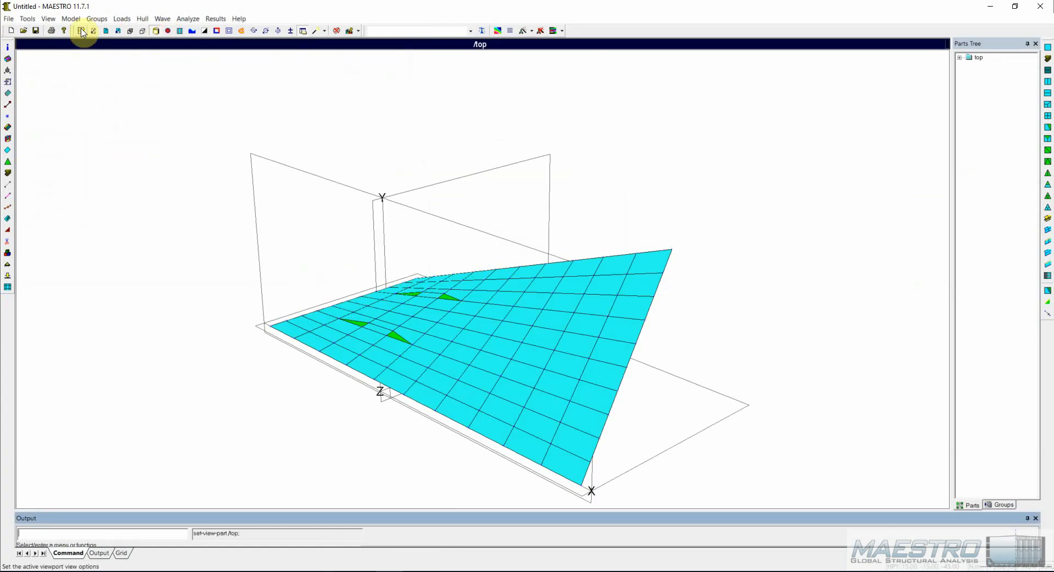
Import the beams from the neutral file option 4.mnf into the global module /top/option 4.
{"action": "left_click", "coordinate": [8, 18]}
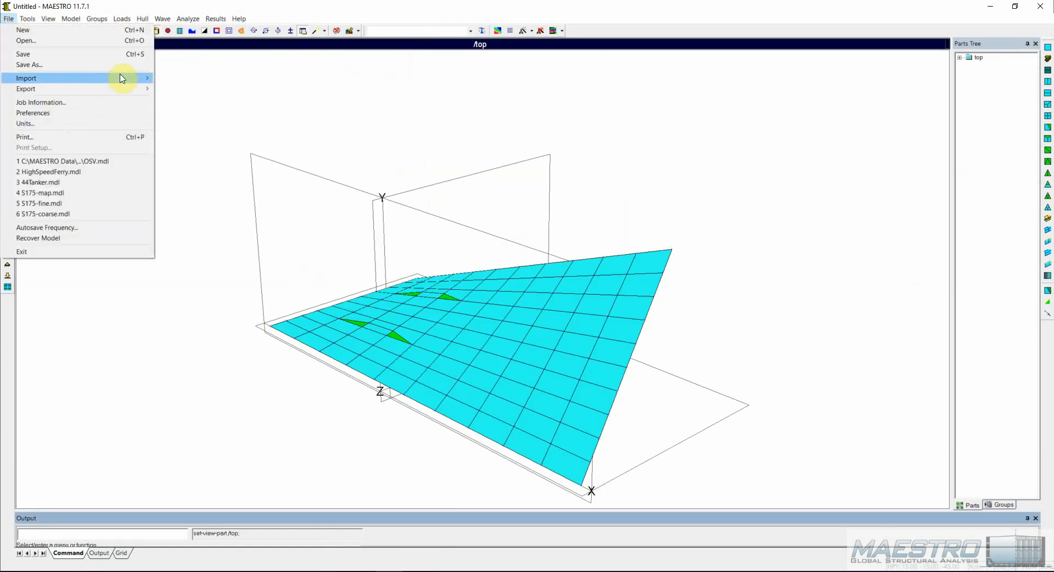
{"action": "left_click", "coordinate": [214, 130]}
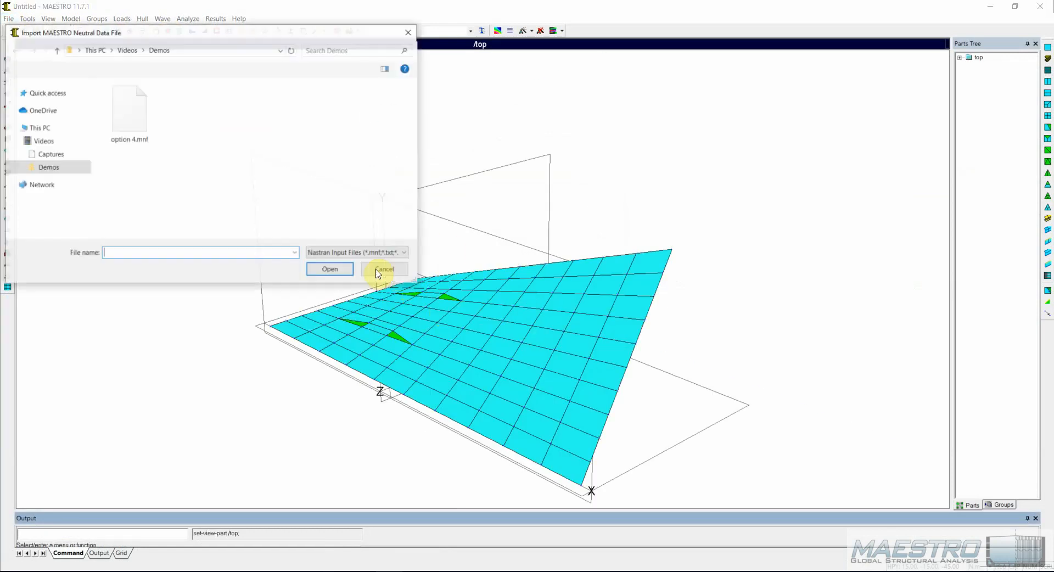
{"action": "left_click", "coordinate": [129, 112]}
{"action": "left_click", "coordinate": [331, 269]}
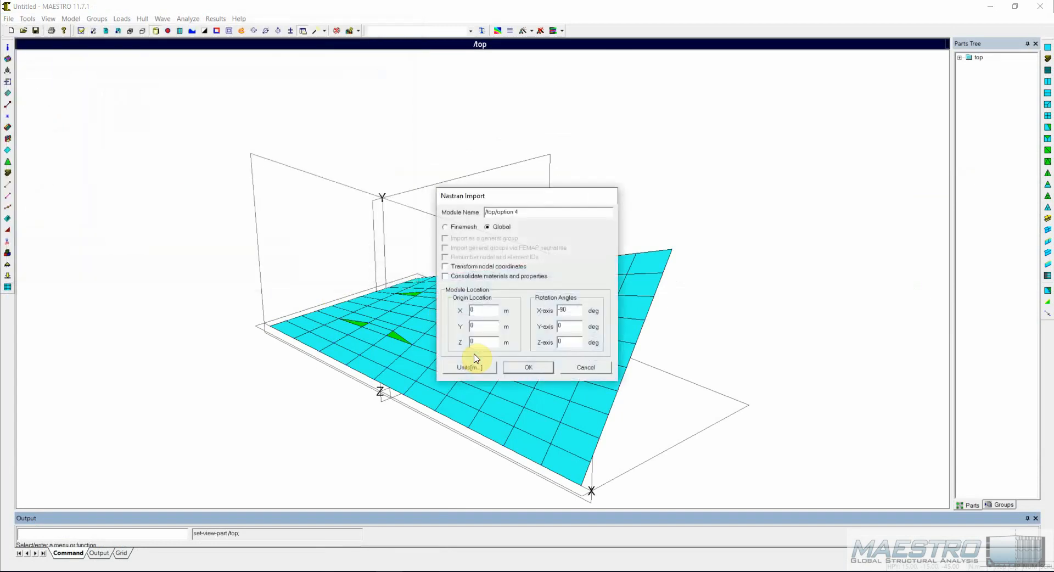
{"action": "left_click", "coordinate": [530, 366]}
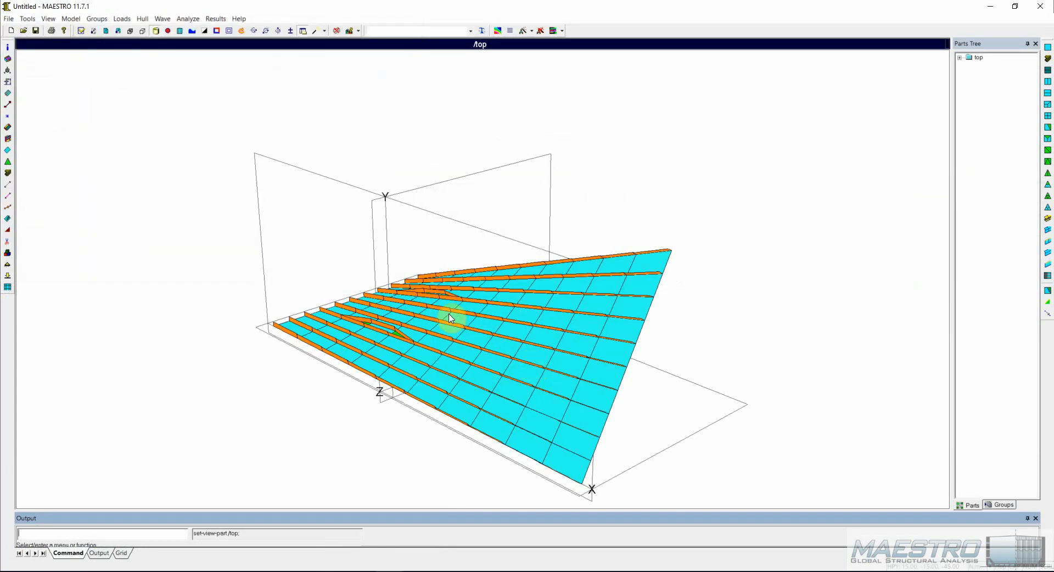
{"action": "left_click_drag", "start_coordinate": [451, 313], "coordinate": [395, 302]}
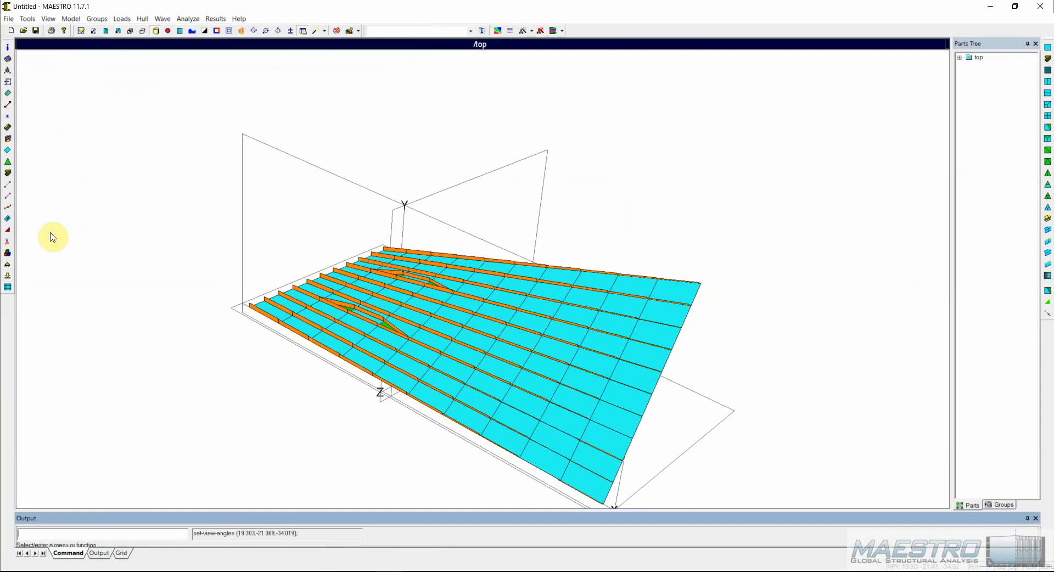
Try to list the beams along the near lengthwise edge for deletion by seed, starting from the corner beam.
{"action": "left_click", "coordinate": [7, 241]}
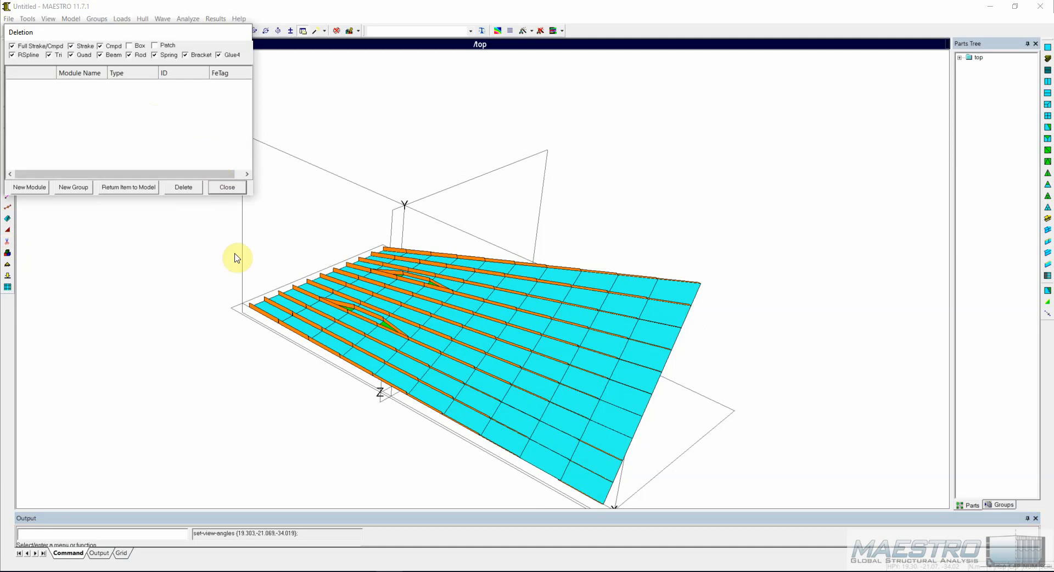
{"action": "left_click", "coordinate": [256, 312]}
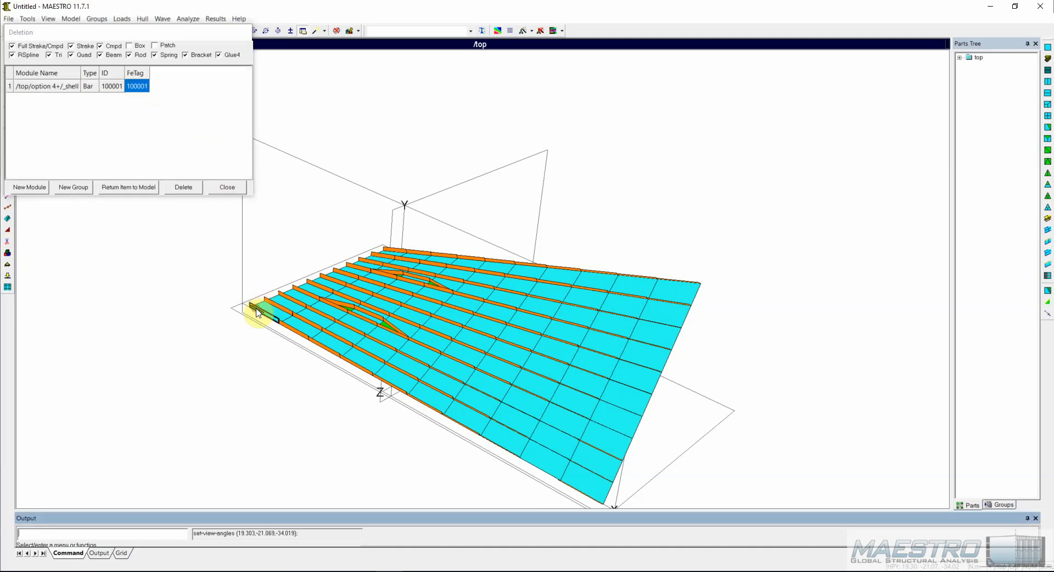
{"action": "right_click", "coordinate": [173, 135]}
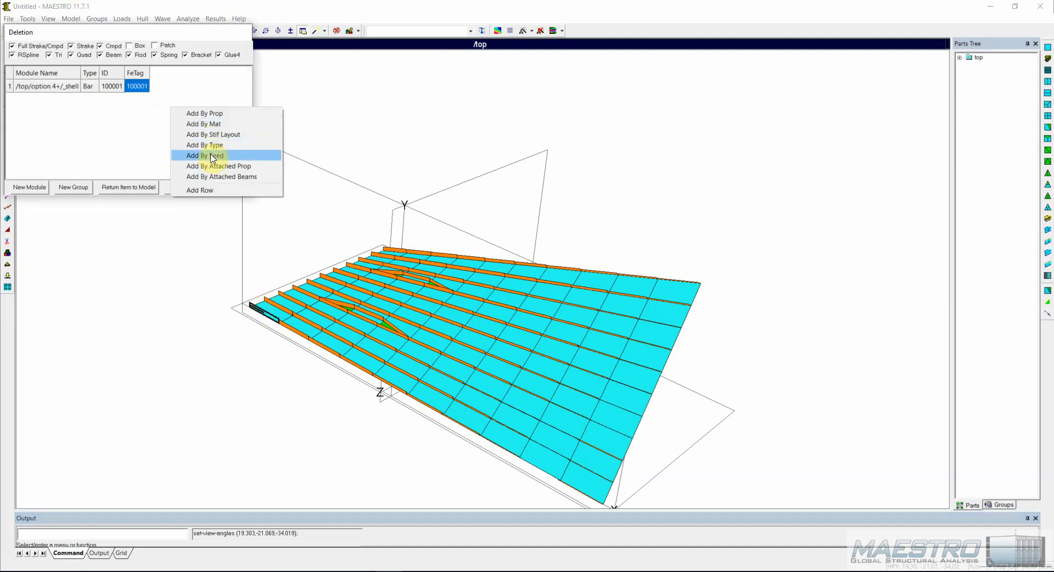
{"action": "left_click", "coordinate": [212, 155]}
{"action": "left_click", "coordinate": [156, 151]}
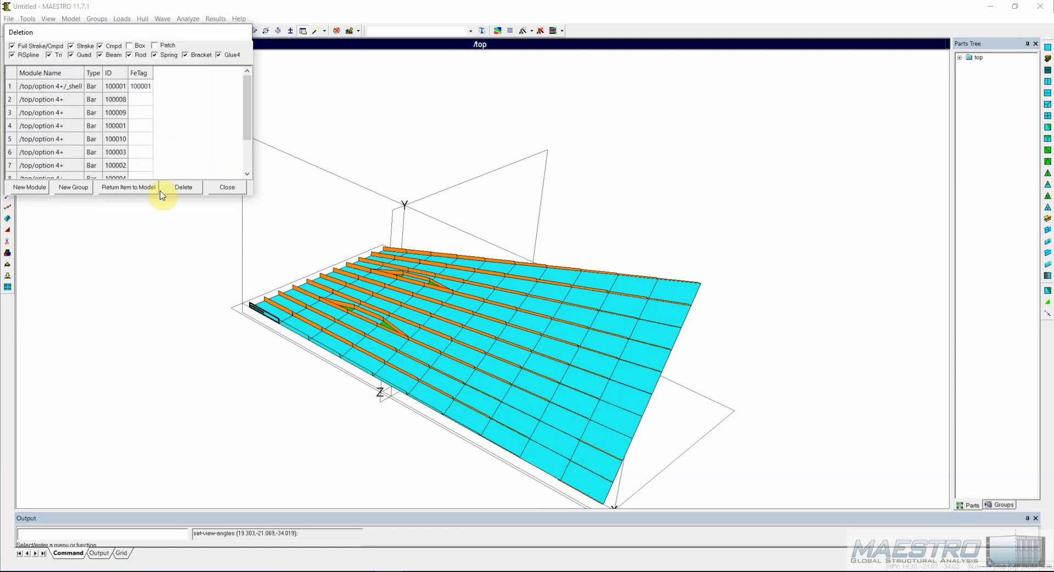
Try to add the beams along the far lengthwise edge to the deletion list by seed.
{"action": "mouse_move", "coordinate": [438, 417]}
{"action": "middle_mouse_down"}
{"action": "mouse_move", "coordinate": [454, 371]}
{"action": "mouse_move", "coordinate": [429, 416]}
{"action": "middle_mouse_up"}
{"action": "middle_click_drag", "start_coordinate": [379, 296], "coordinate": [385, 312]}
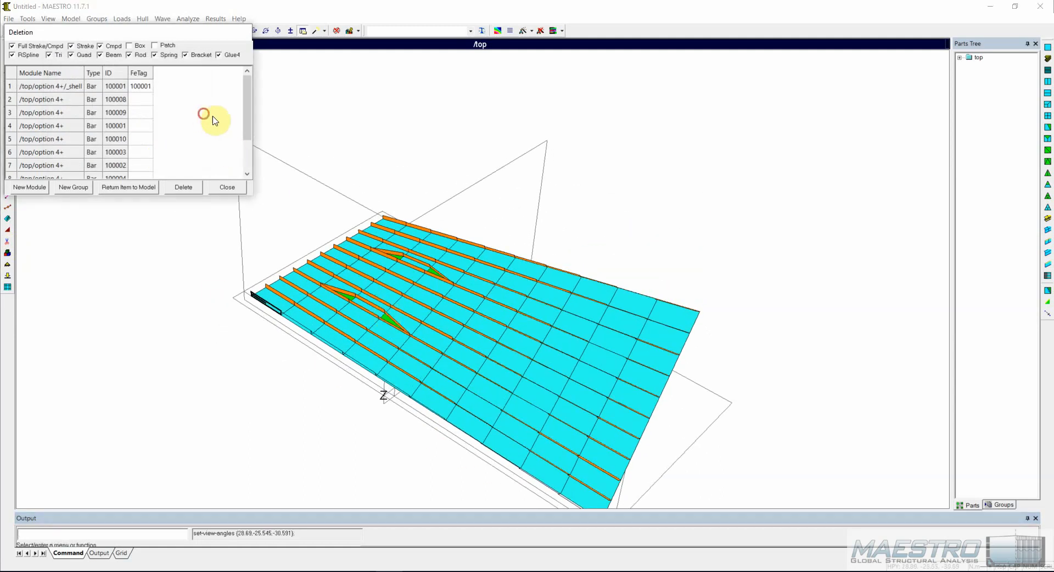
{"action": "left_click", "coordinate": [386, 218]}
{"action": "right_click", "coordinate": [205, 138]}
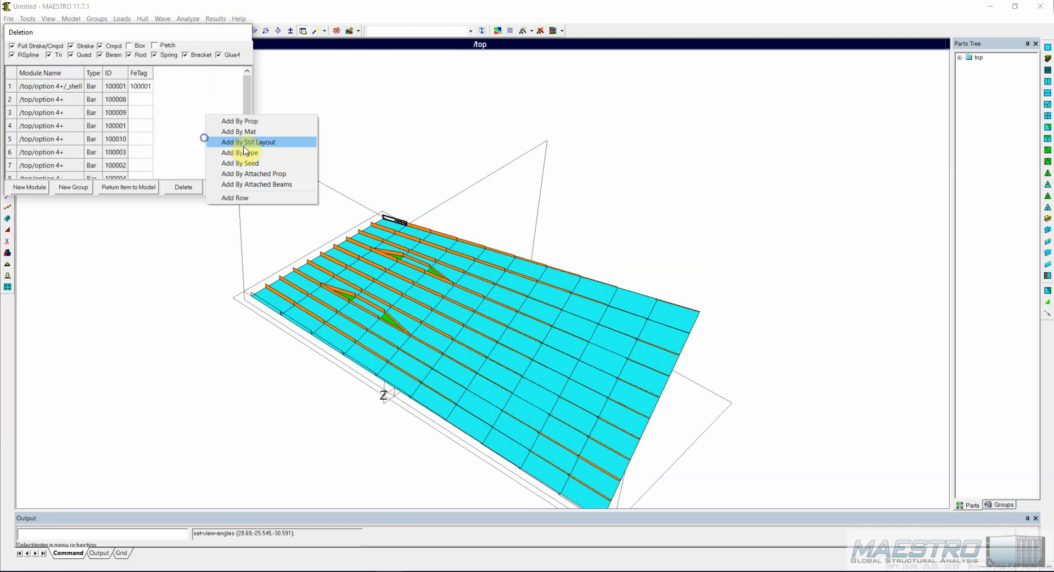
{"action": "left_click", "coordinate": [250, 163]}
{"action": "left_click", "coordinate": [156, 150]}
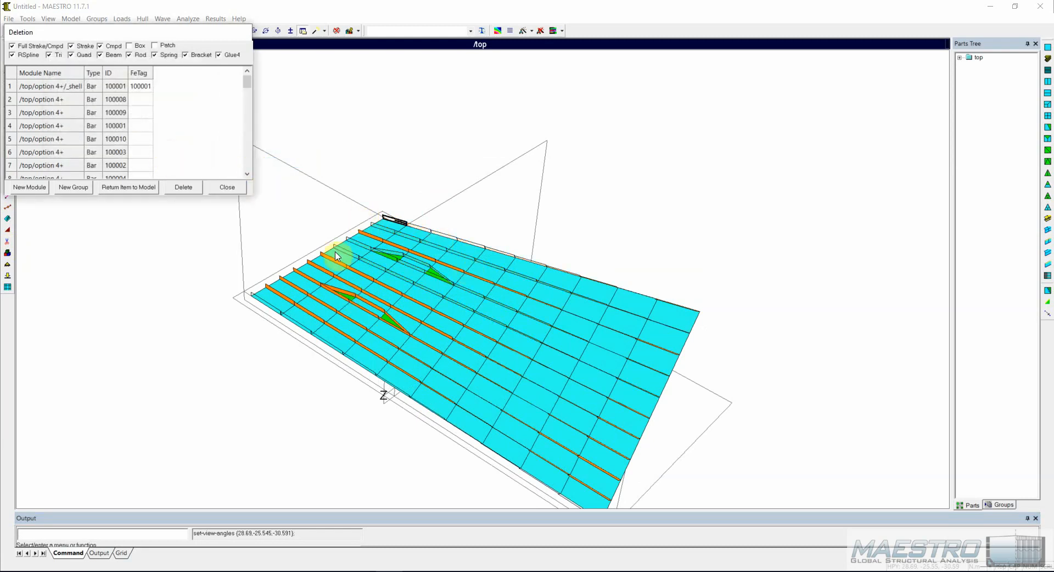
{"action": "middle_click_drag", "start_coordinate": [423, 325], "coordinate": [271, 235]}
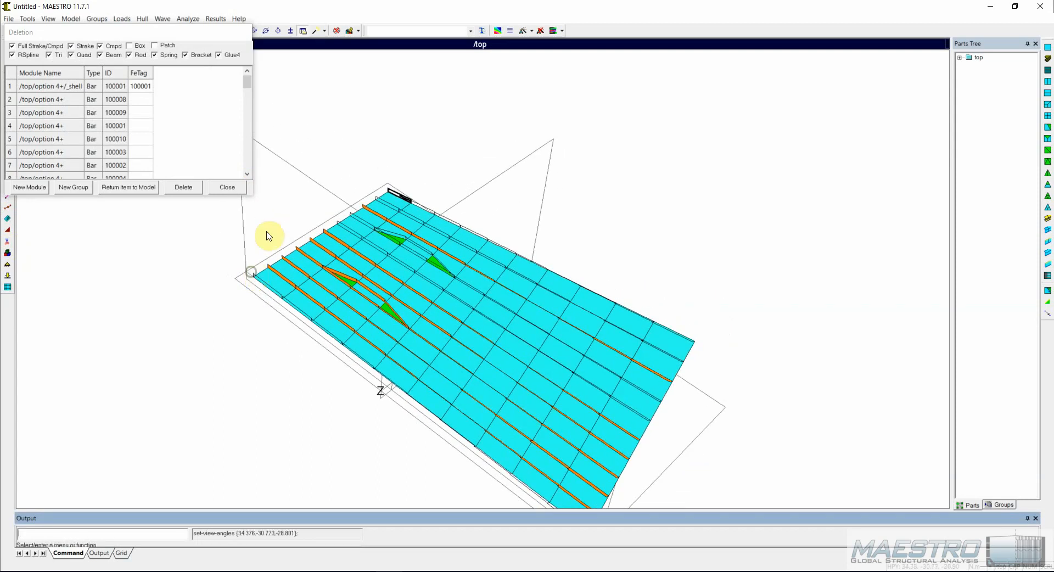
Abandon the deletion list without deleting its elements and refresh the model view.
{"action": "left_click", "coordinate": [243, 190]}
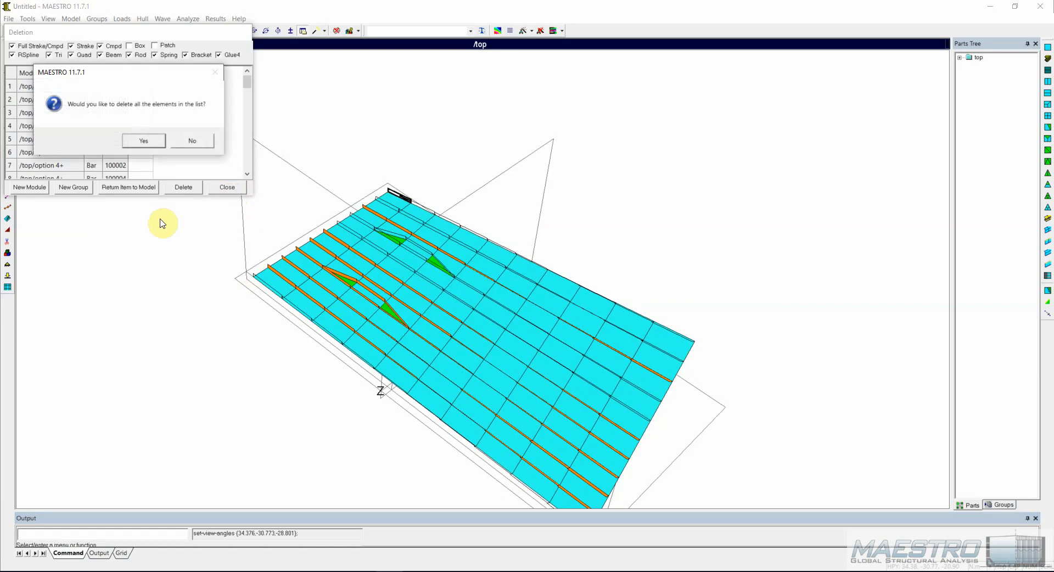
{"action": "left_click", "coordinate": [193, 141]}
{"action": "right_click", "coordinate": [141, 165]}
{"action": "left_click", "coordinate": [173, 351]}
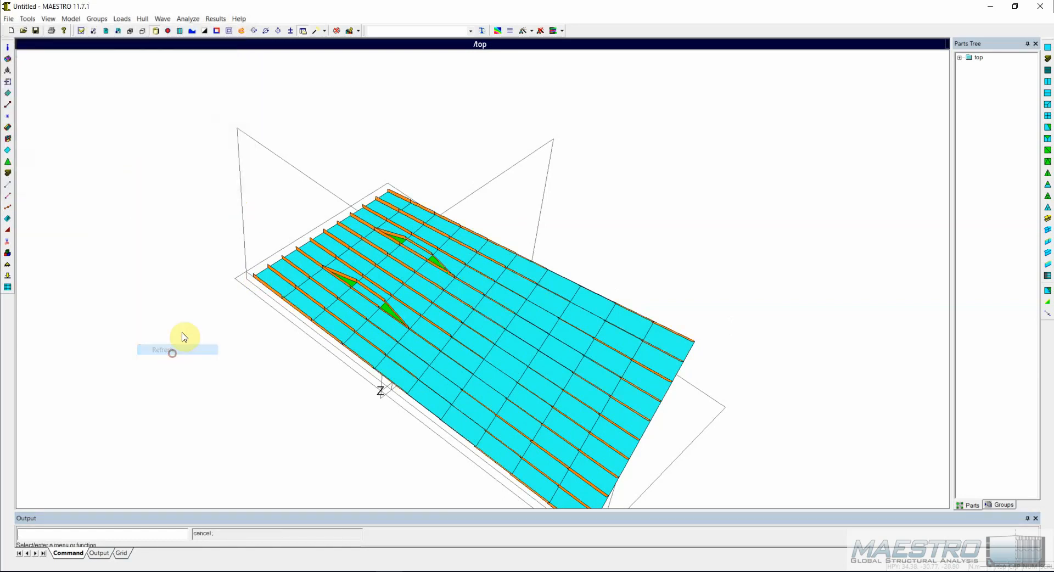
Renumber all nodal and element FE-Tags in the model.
{"action": "left_click", "coordinate": [26, 20]}
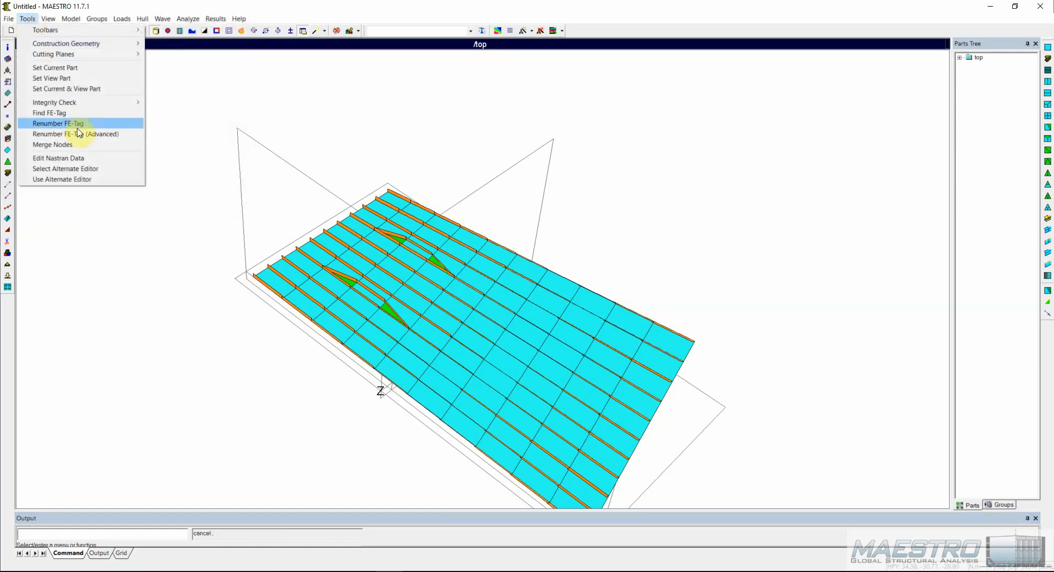
{"action": "left_click", "coordinate": [78, 124]}
{"action": "left_click", "coordinate": [539, 314]}
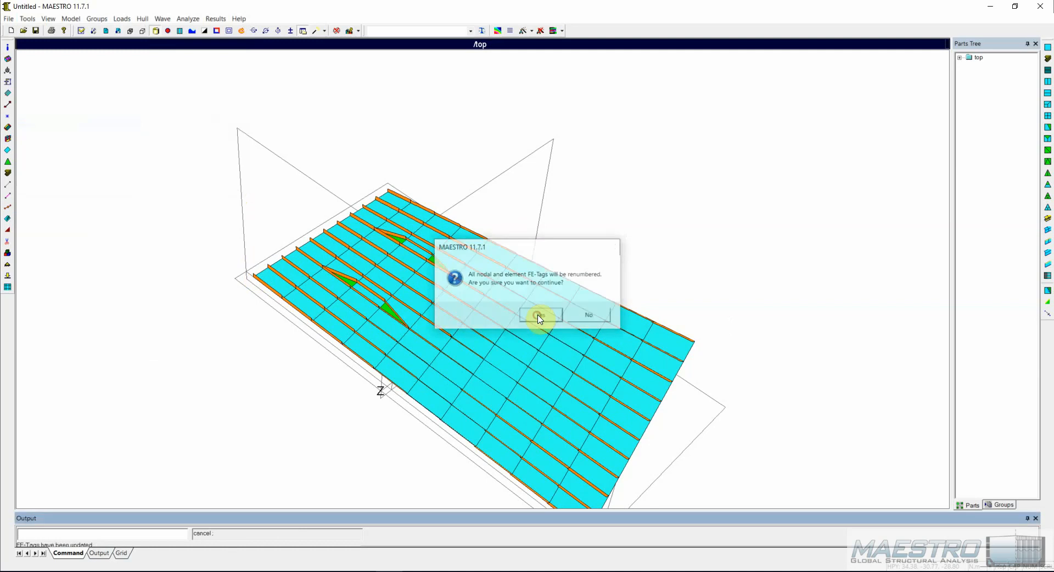
List the near lengthwise edge's beams for deletion by seed from the corner beam, with a 160 deg angle between element edges.
{"action": "left_click", "coordinate": [7, 242]}
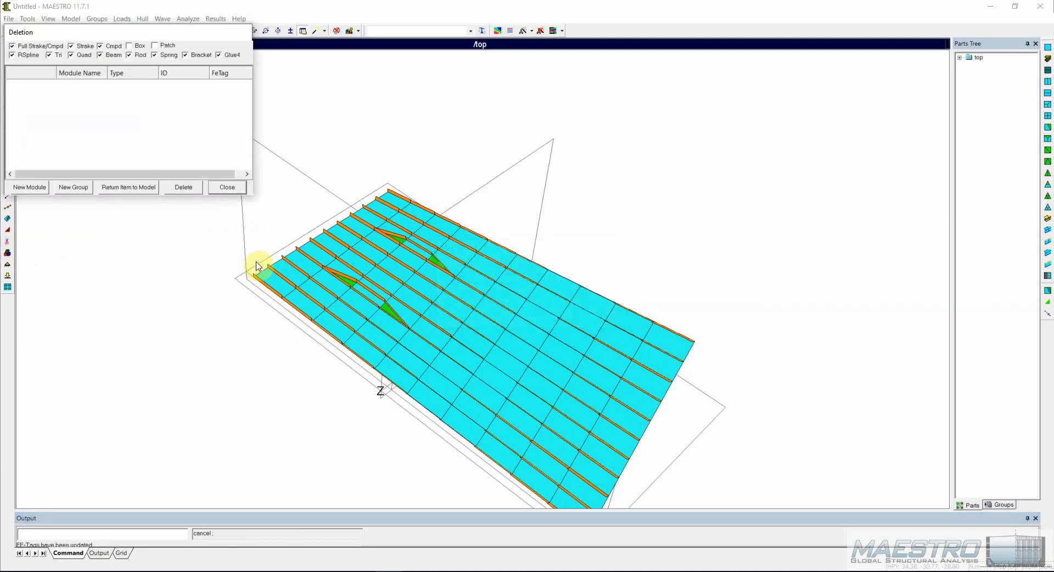
{"action": "left_click", "coordinate": [258, 281]}
{"action": "right_click", "coordinate": [218, 127]}
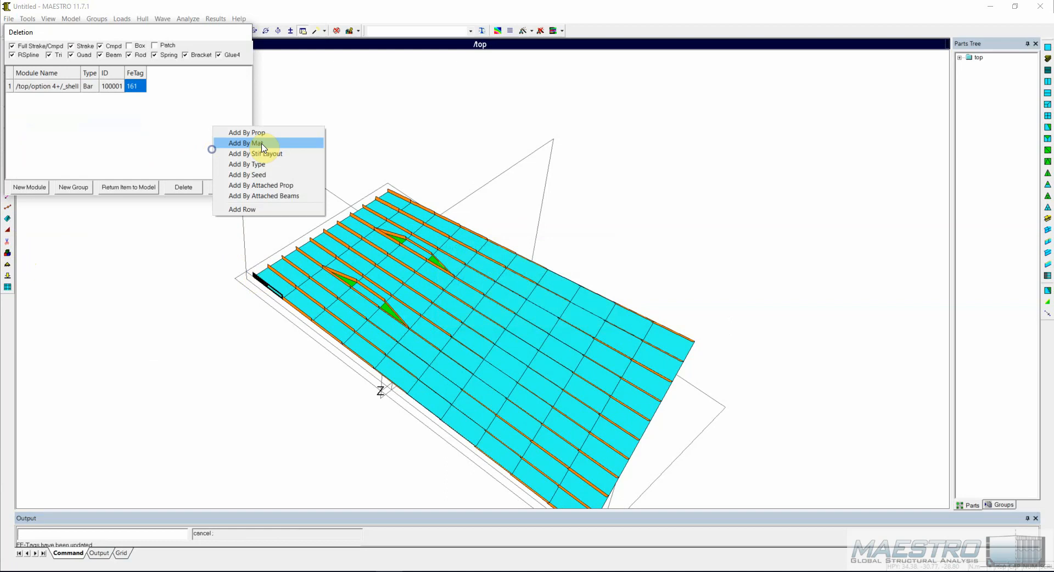
{"action": "left_click", "coordinate": [269, 176]}
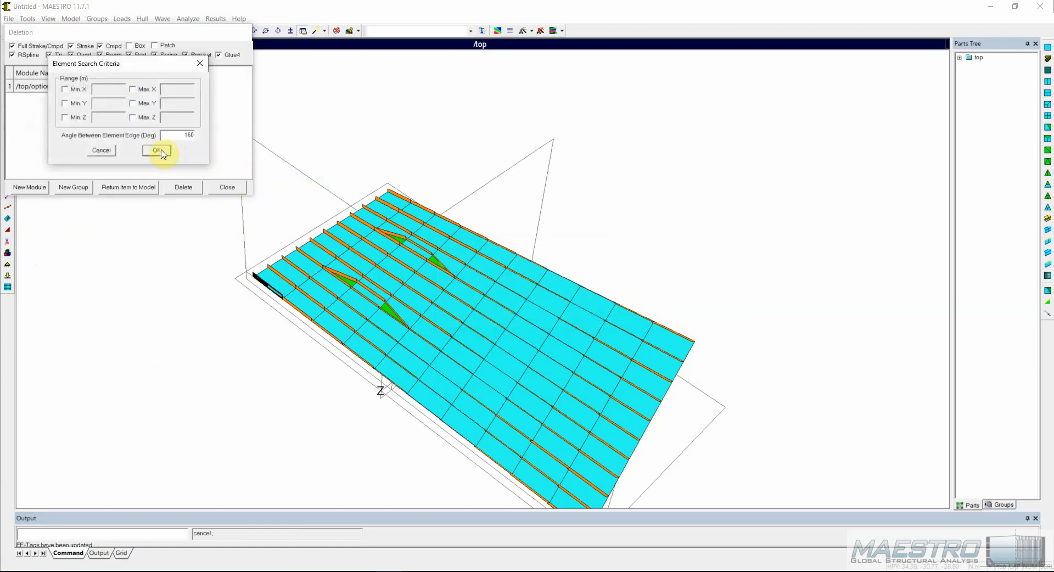
{"action": "left_click", "coordinate": [157, 150]}
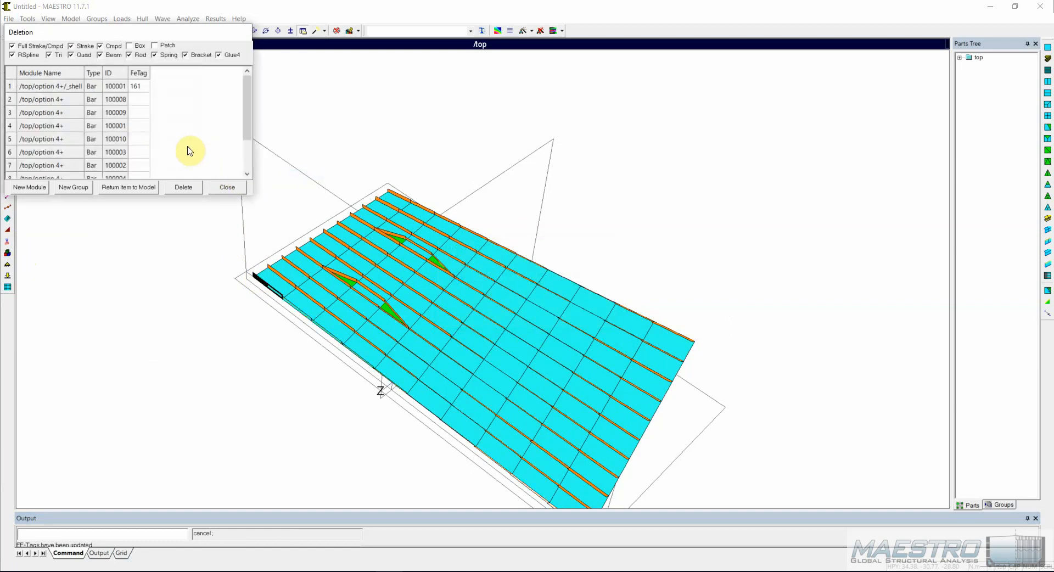
List the far lengthwise edge's beams for deletion by seed from the corner beam, with a 160 deg angle between element edges.
{"action": "left_click", "coordinate": [394, 195]}
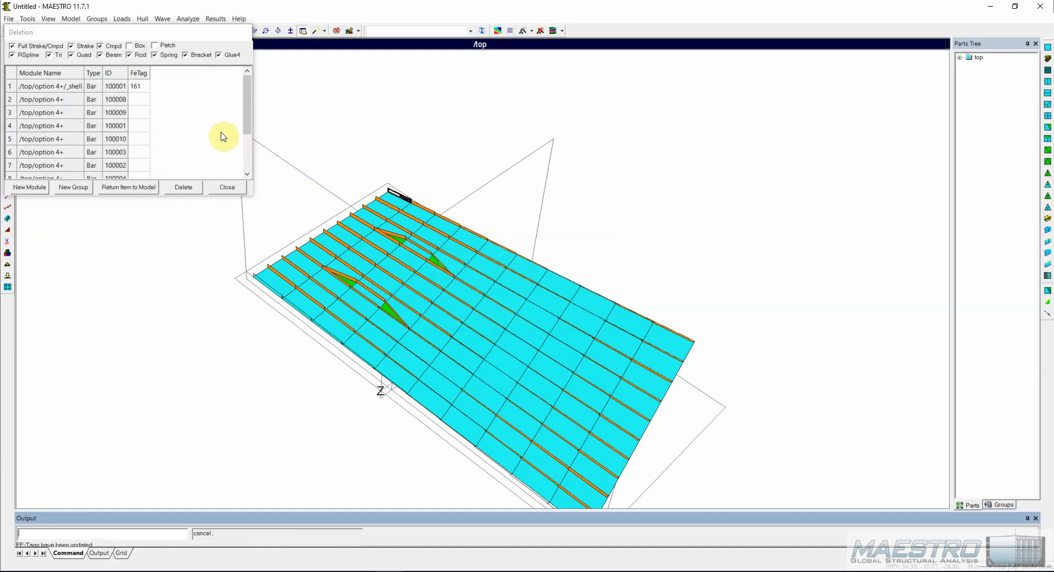
{"action": "right_click", "coordinate": [206, 127]}
{"action": "left_click", "coordinate": [242, 154]}
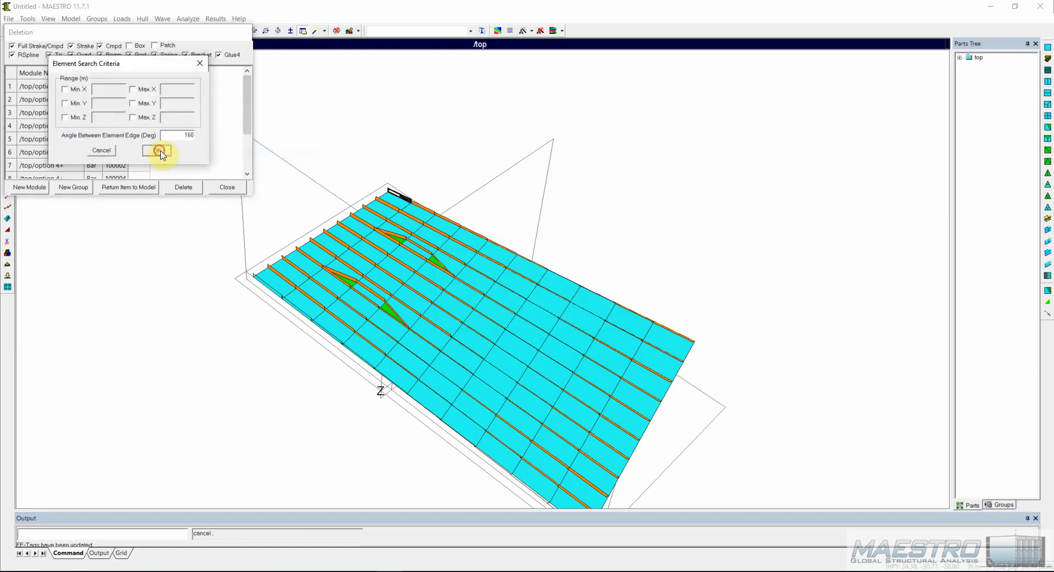
{"action": "left_click", "coordinate": [158, 150]}
Add the angled beams along both pairs of green triangular elements to the deletion list.
{"action": "left_click_drag", "start_coordinate": [412, 285], "coordinate": [332, 247]}
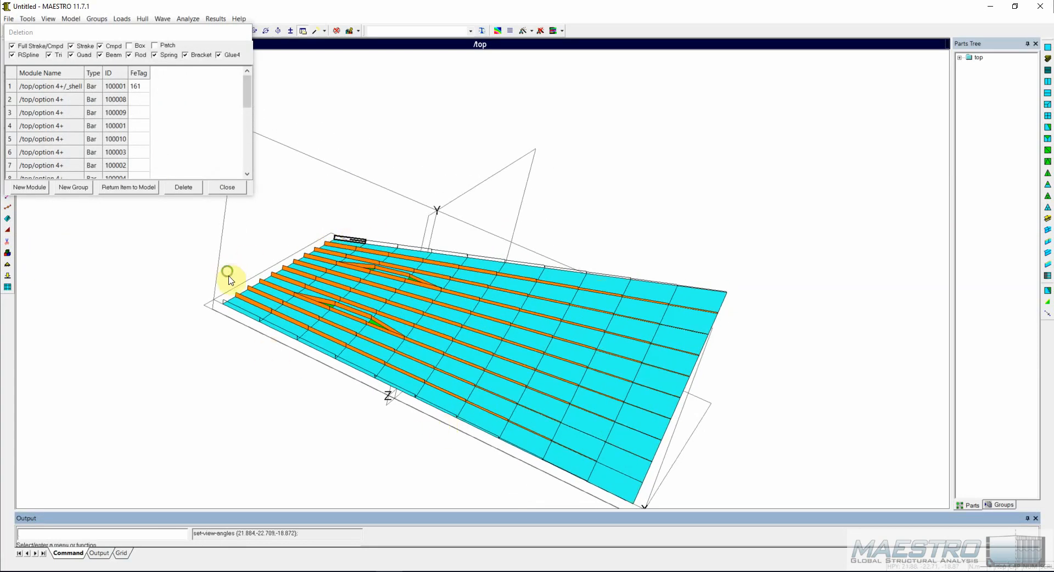
{"action": "left_click_drag", "start_coordinate": [230, 280], "coordinate": [202, 153]}
{"action": "left_click", "coordinate": [403, 271]}
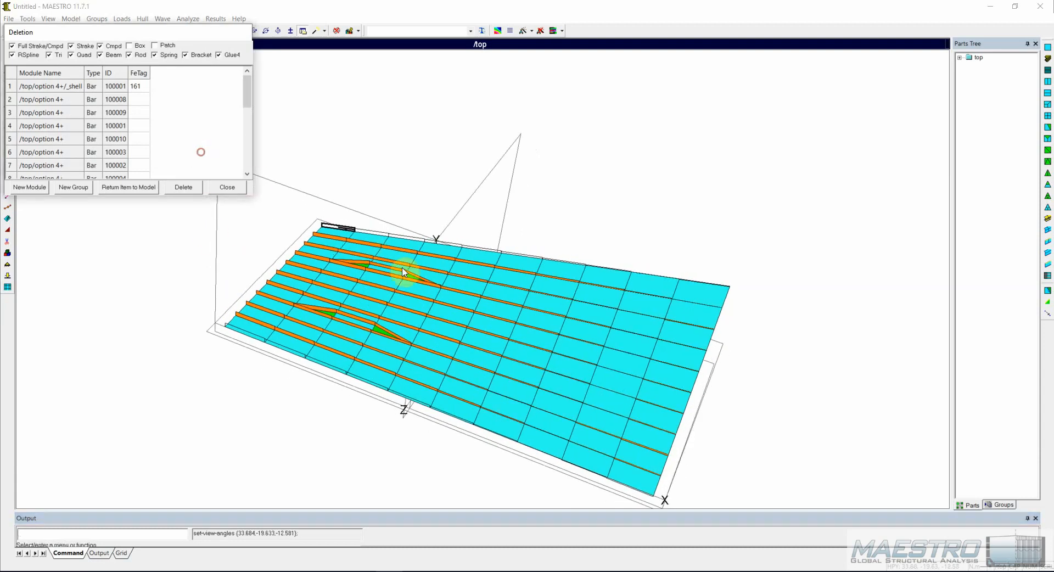
{"action": "left_click", "coordinate": [369, 269]}
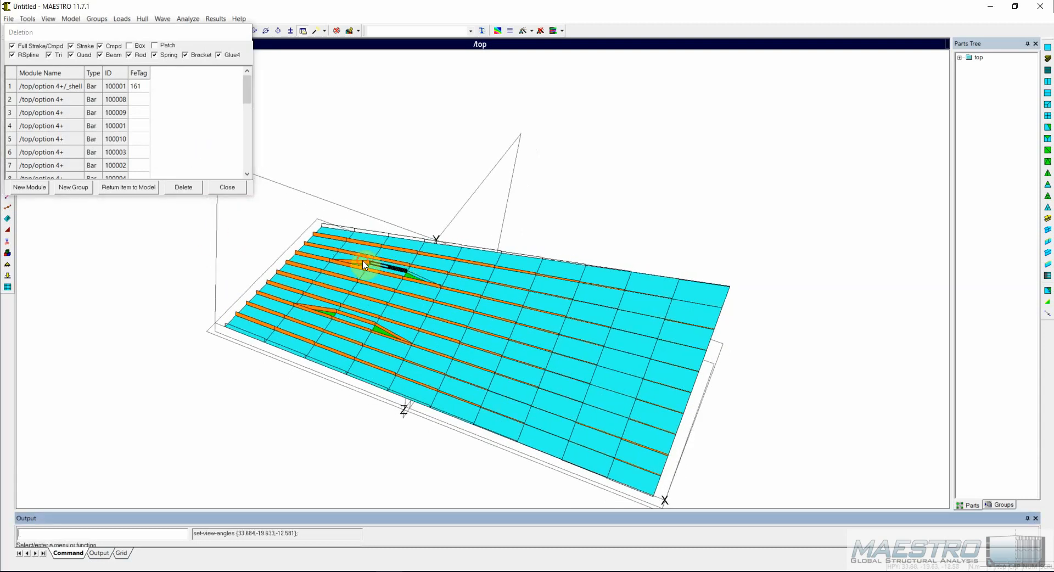
{"action": "left_click", "coordinate": [377, 328]}
Delete all the elements in the deletion list and finish the deletion.
{"action": "left_click", "coordinate": [176, 189]}
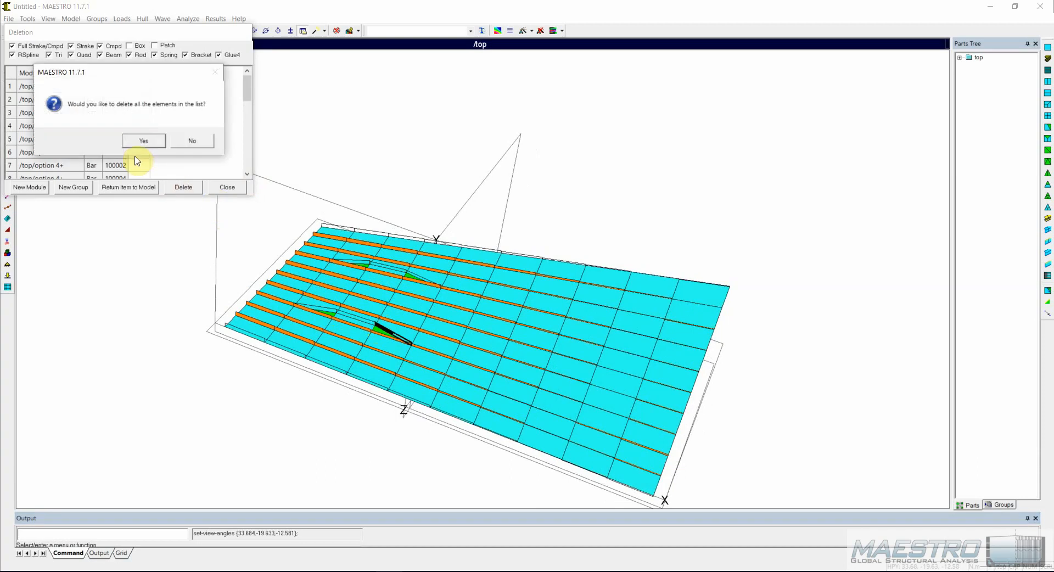
{"action": "left_click", "coordinate": [141, 141]}
{"action": "left_click", "coordinate": [227, 188]}
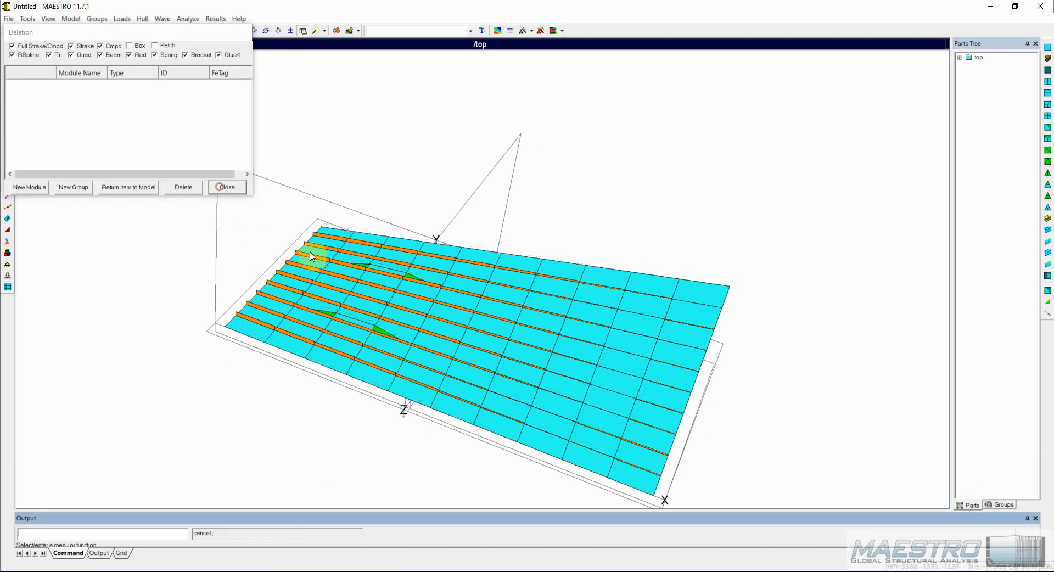
{"action": "middle_click_drag", "start_coordinate": [387, 343], "coordinate": [534, 334]}
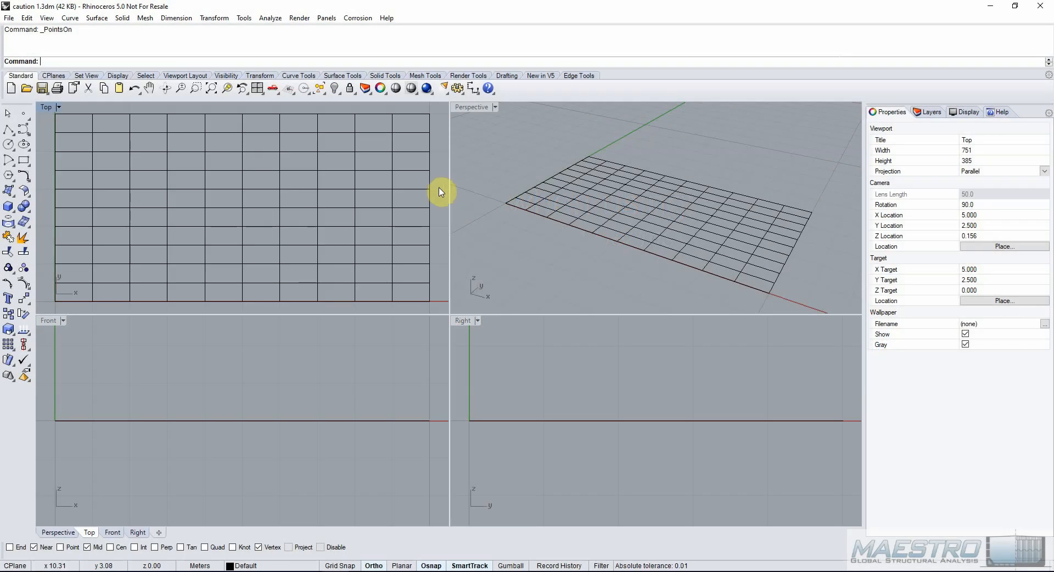
Switch to Rhino and briefly show the control points of the 11 lengthwise beam curves, then hide them.
{"action": "left_click", "coordinate": [256, 230]}
{"action": "left_click", "coordinate": [278, 265]}
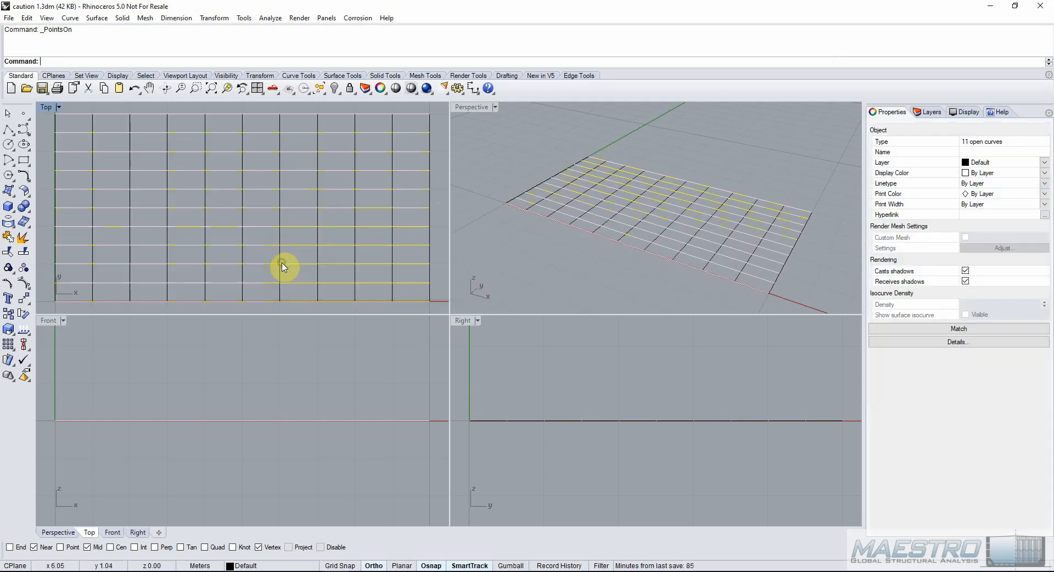
{"action": "left_click", "coordinate": [20, 286]}
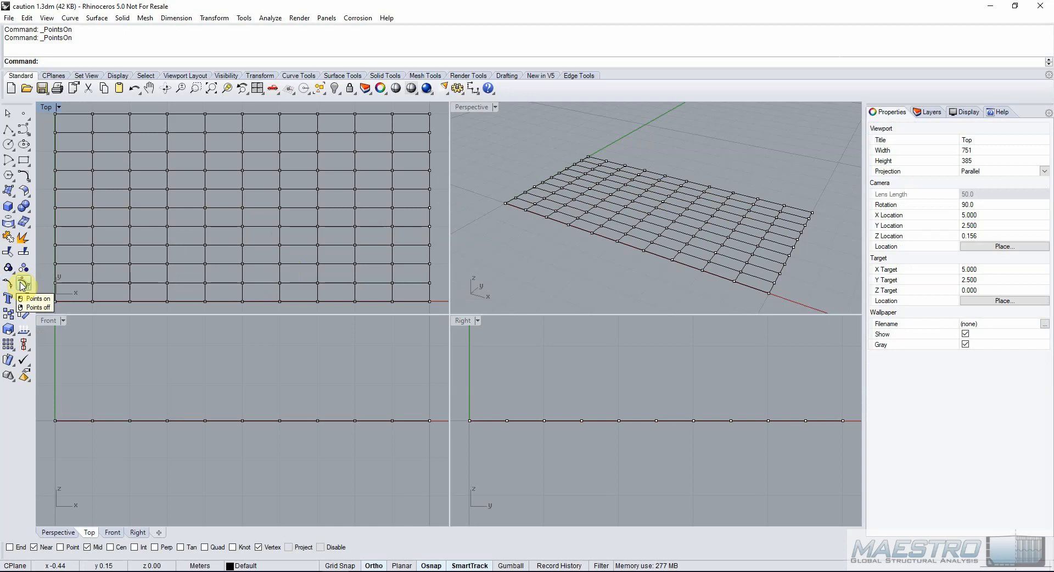
{"action": "key", "text": "Escape"}
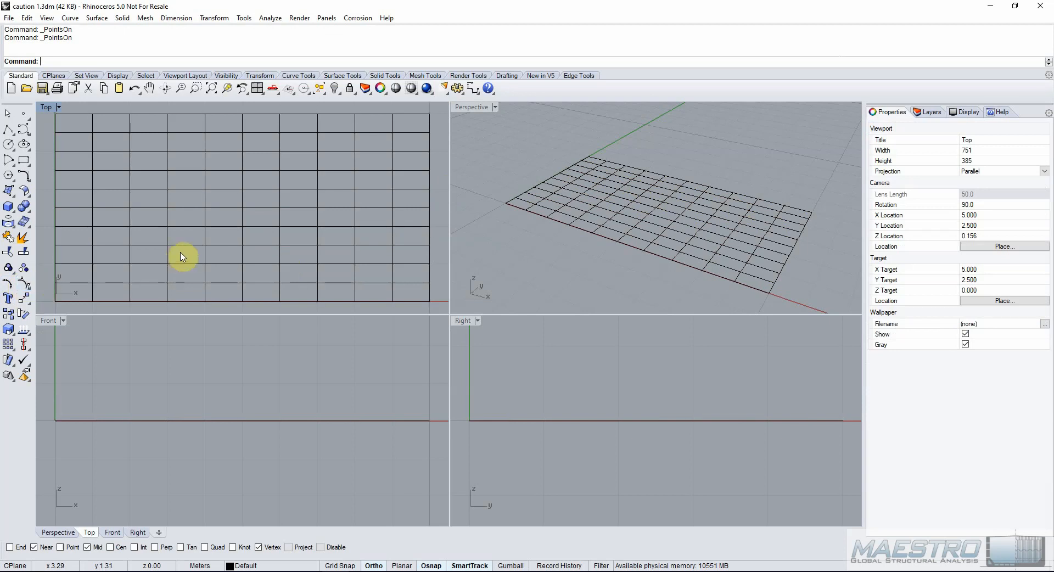
Show the mesh's vertices and shift the two vertices at X 6, Y 1 and Y 1.5 slightly in the positive X direction.
{"action": "left_click", "coordinate": [205, 258]}
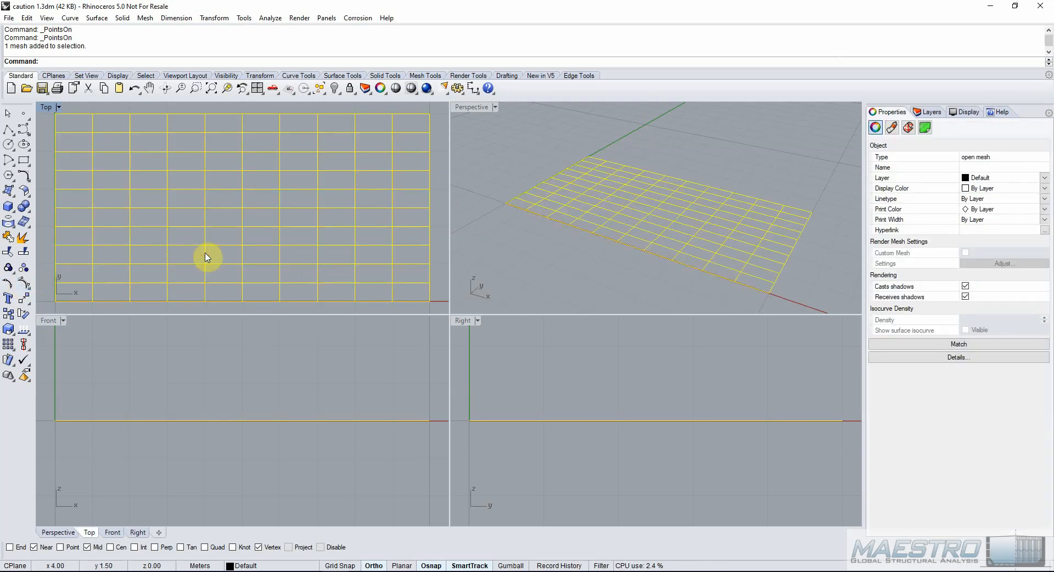
{"action": "left_click", "coordinate": [29, 284]}
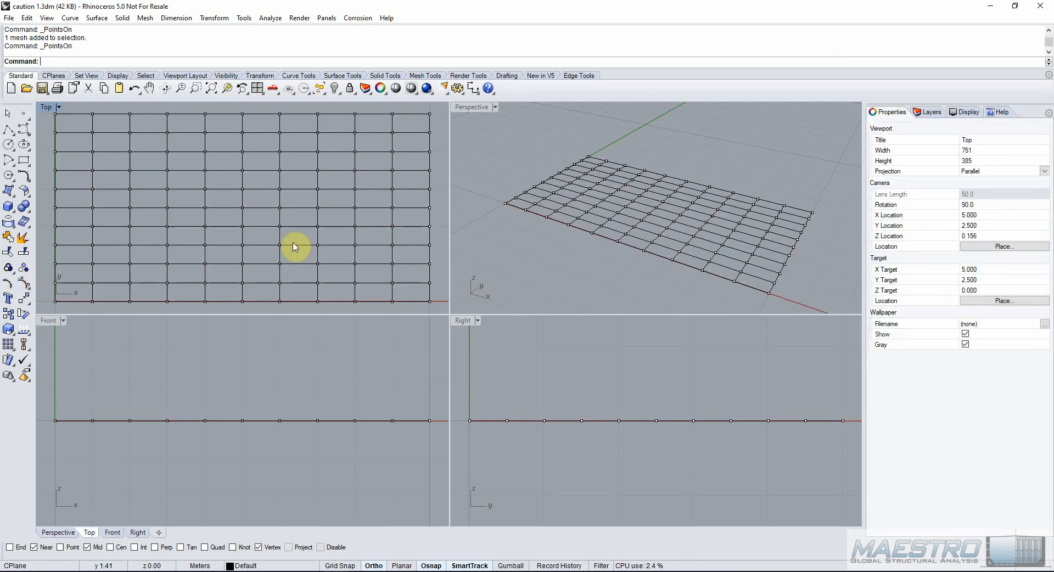
{"action": "left_click_drag", "start_coordinate": [264, 236], "coordinate": [288, 263]}
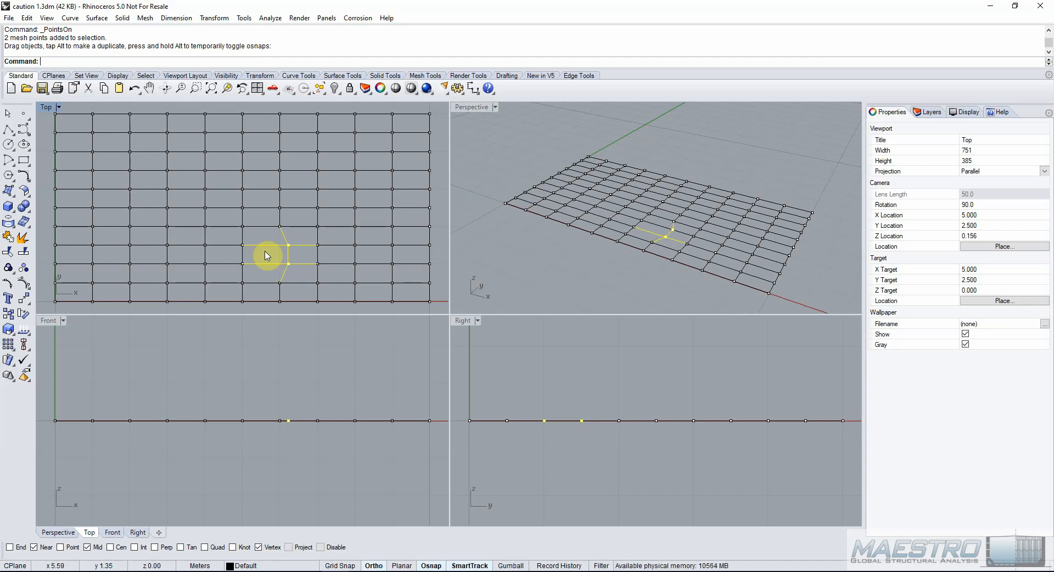
{"action": "left_click", "coordinate": [264, 251]}
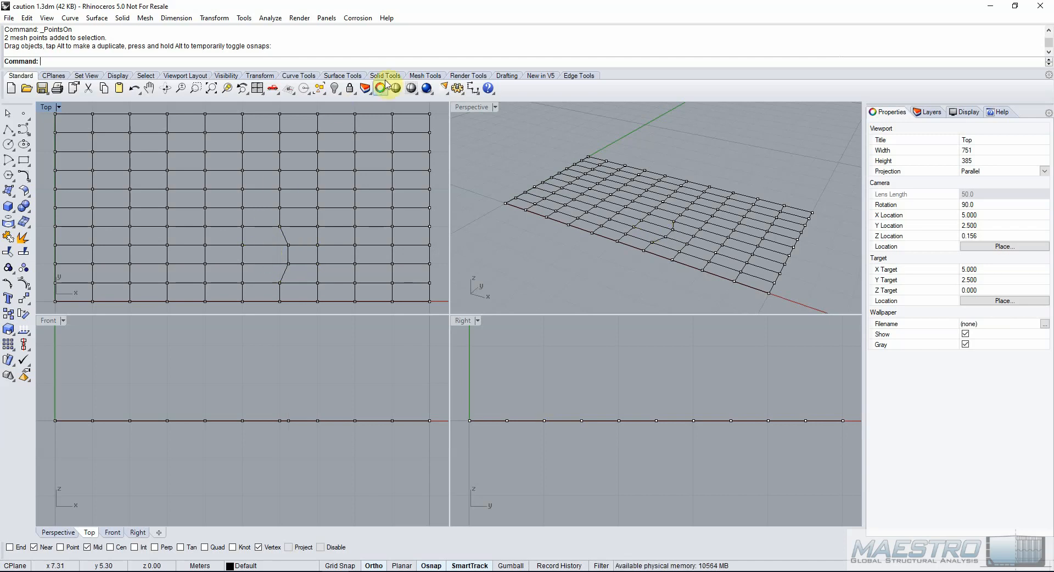
Split the lengthwise mesh edge at Y 1.5 just beyond its X 2 vertex, at about X 2.25.
{"action": "left_click", "coordinate": [431, 78]}
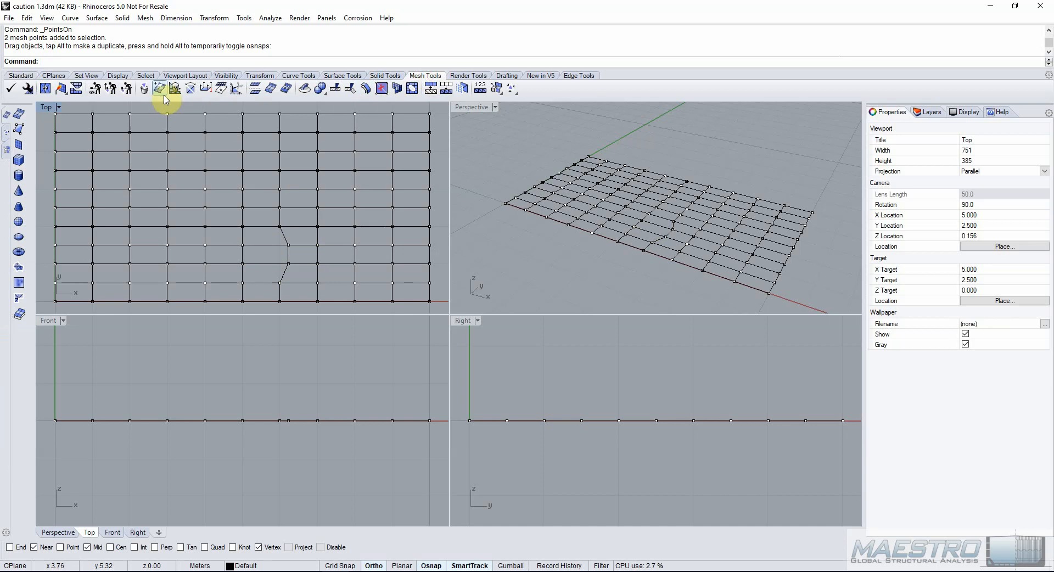
{"action": "left_click", "coordinate": [236, 88]}
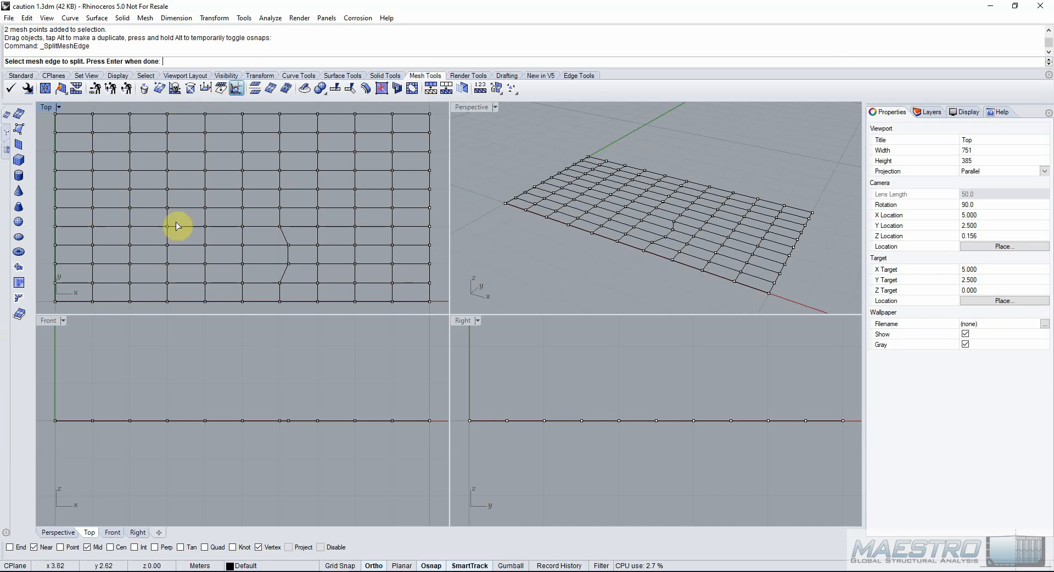
{"action": "left_click", "coordinate": [140, 245]}
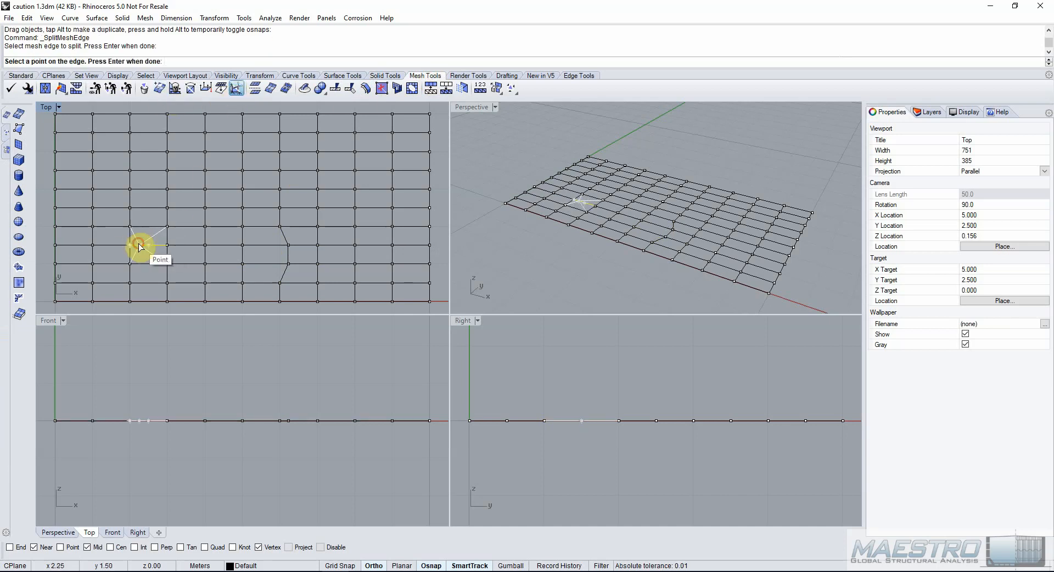
{"action": "left_click", "coordinate": [139, 244]}
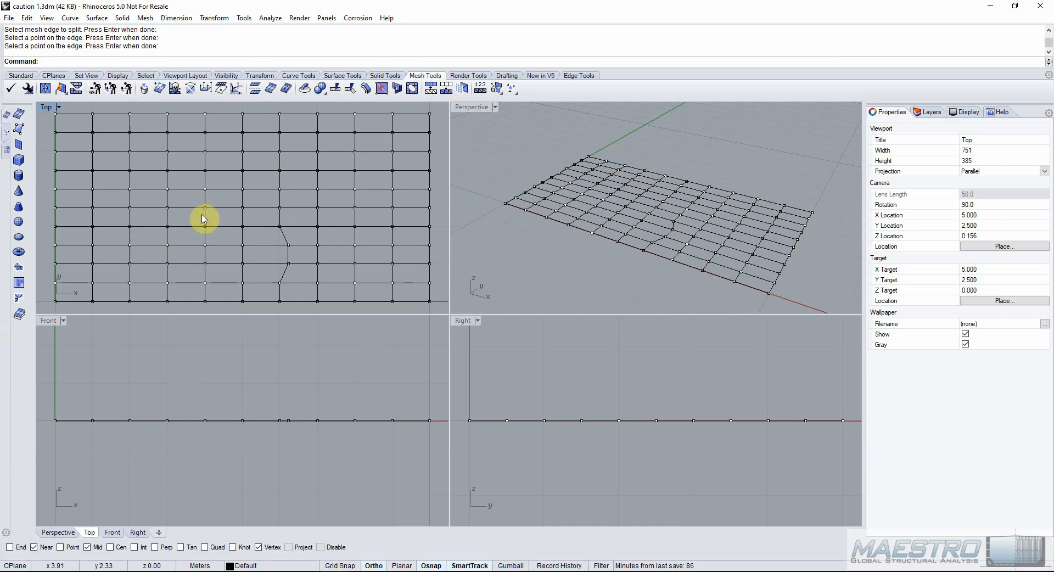
{"action": "key", "text": "Return"}
{"action": "left_click", "coordinate": [144, 245]}
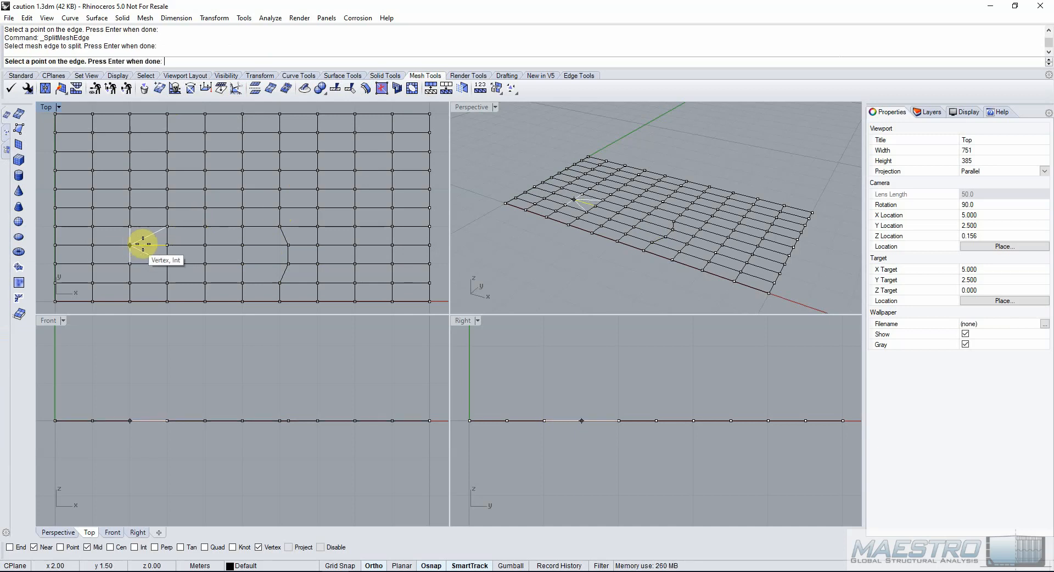
{"action": "left_click", "coordinate": [139, 245]}
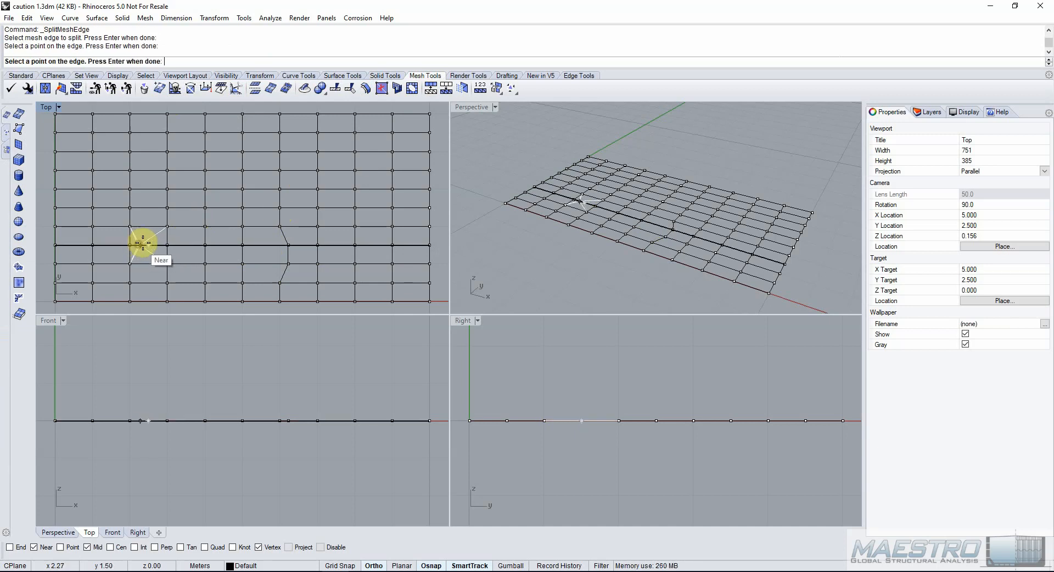
{"action": "key", "text": "Return"}
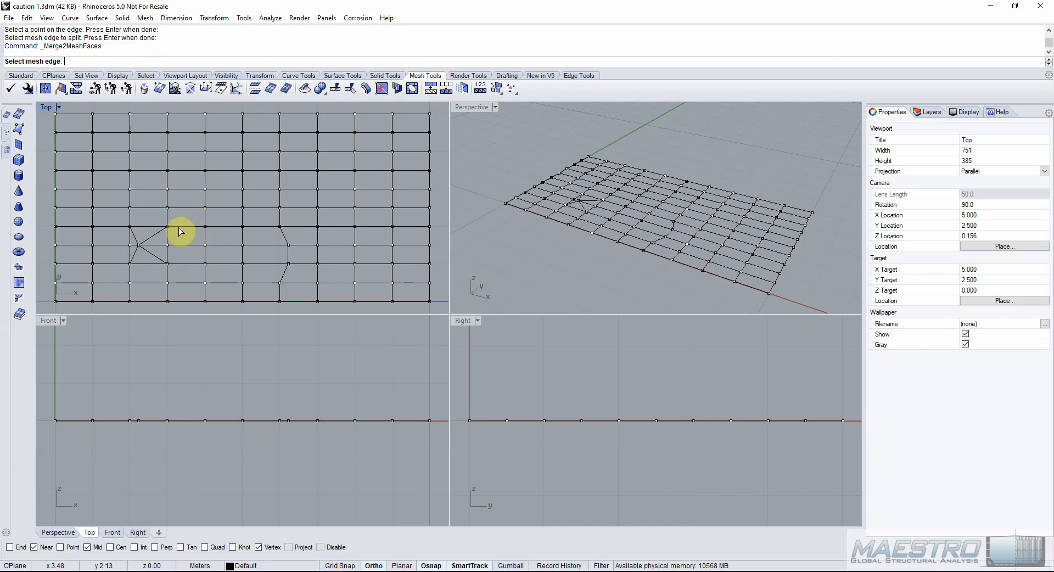
Merge the mesh faces across the two diagonal edges running from the split point toward X 3.
{"action": "left_click", "coordinate": [157, 233]}
{"action": "left_click", "coordinate": [154, 254]}
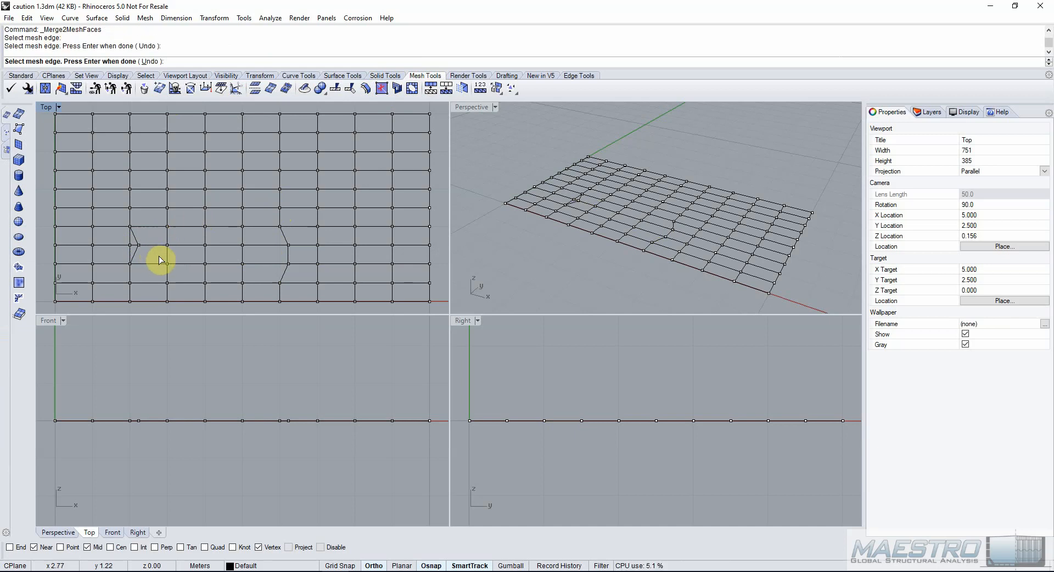
{"action": "key", "text": "Return"}
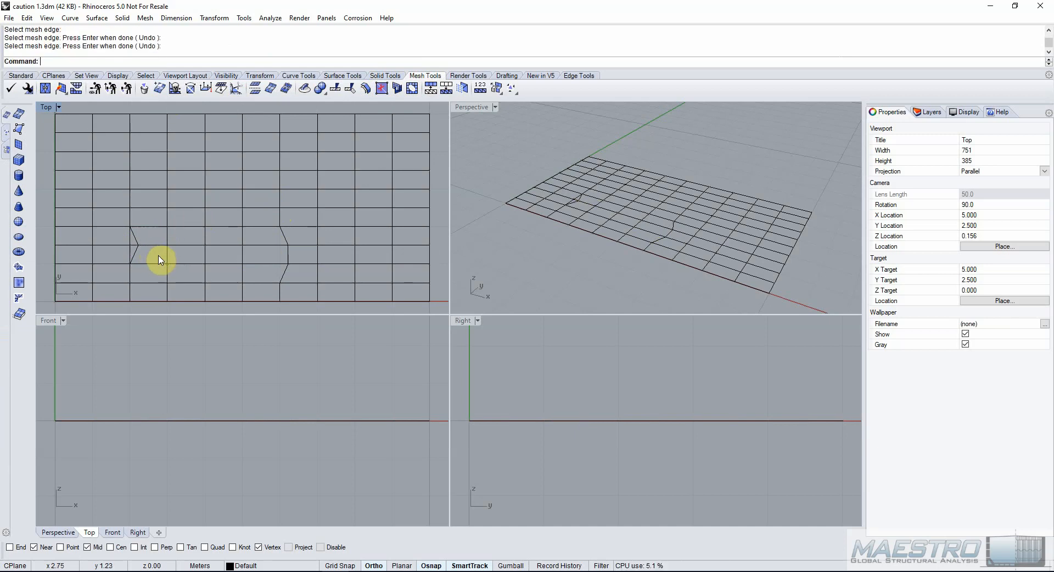
Show the lengthwise beam curves' control points and shift the one at X 6, Y 3 slightly in the positive X direction.
{"action": "left_click", "coordinate": [230, 228]}
{"action": "left_click", "coordinate": [273, 264]}
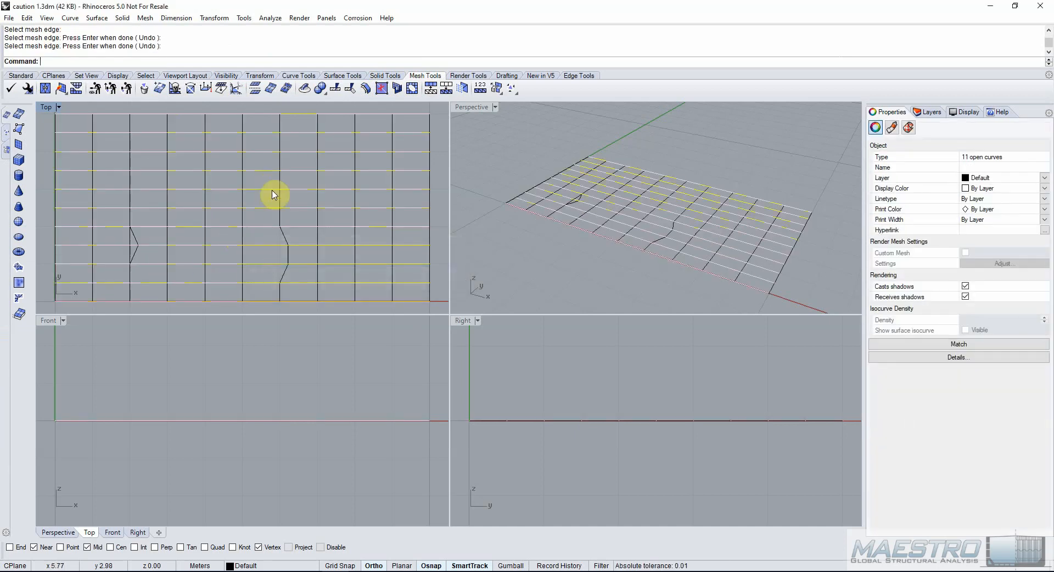
{"action": "left_click", "coordinate": [21, 75]}
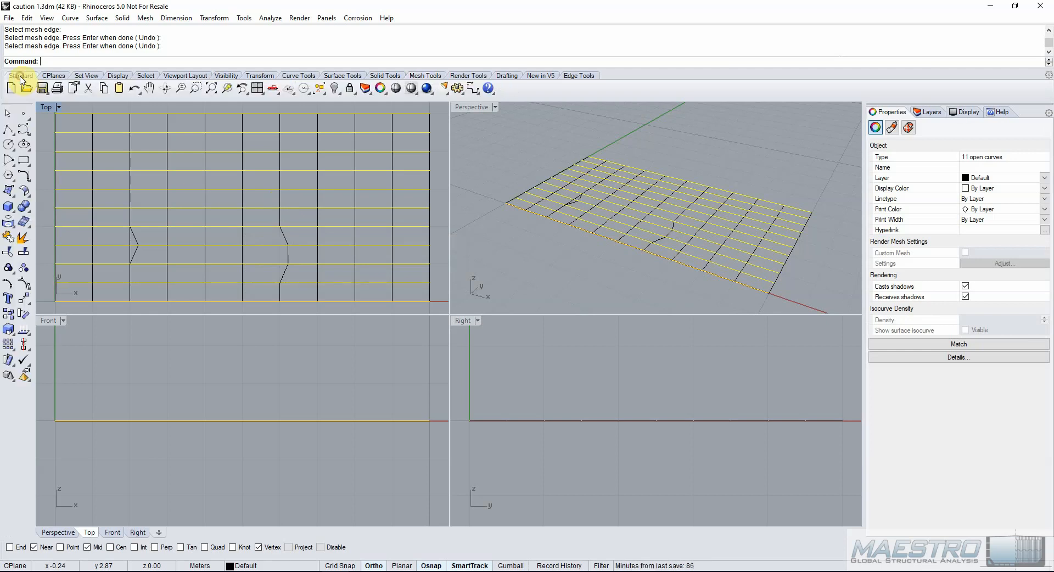
{"action": "left_click", "coordinate": [24, 281]}
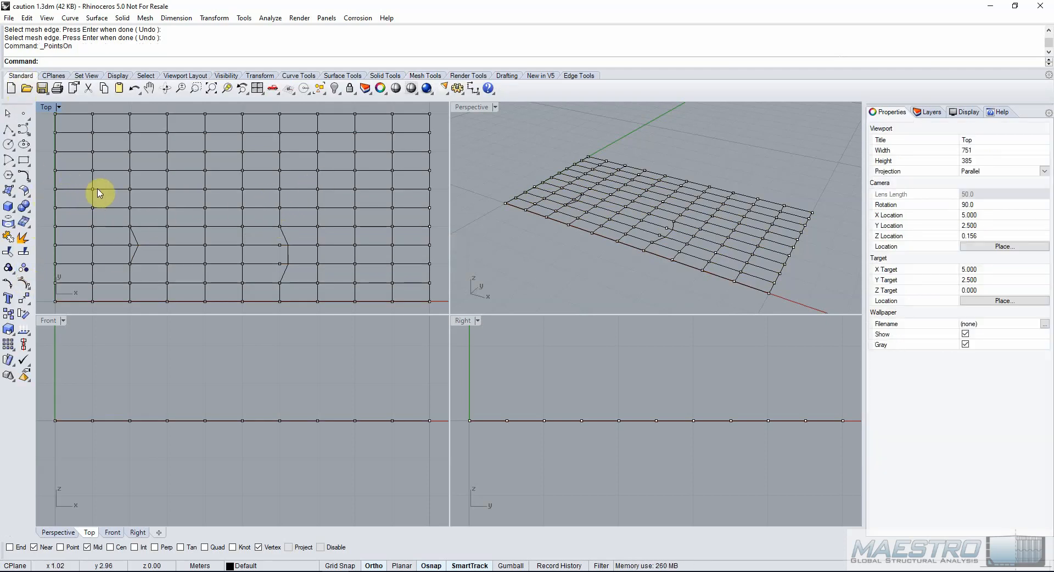
{"action": "scroll", "coordinate": [281, 186], "scroll_direction": "up", "scroll_amount": 5}
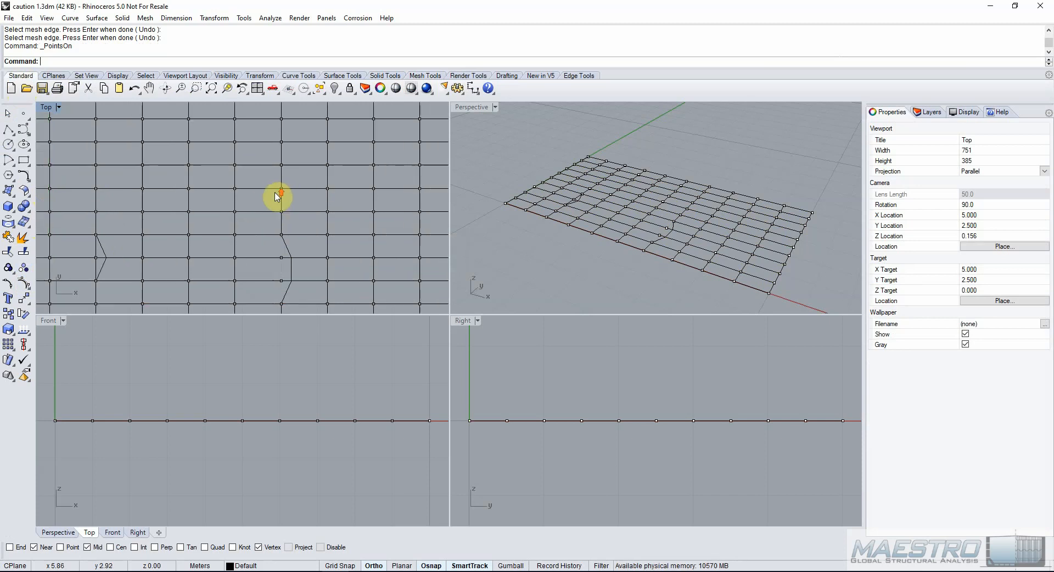
{"action": "left_click", "coordinate": [290, 192]}
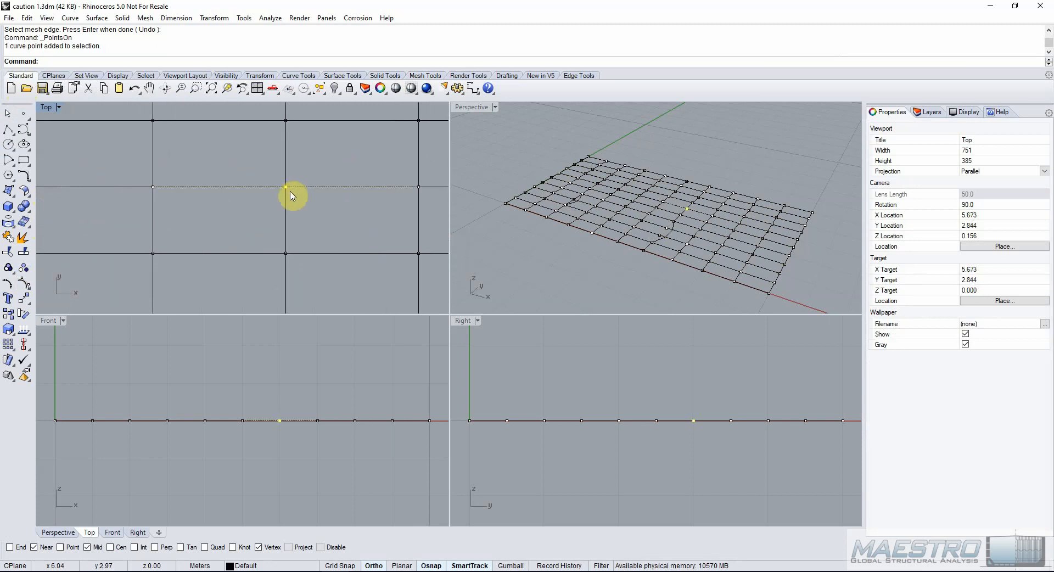
{"action": "scroll", "coordinate": [287, 189], "scroll_direction": "up", "scroll_amount": 3}
{"action": "left_click_drag", "start_coordinate": [282, 183], "coordinate": [299, 209]}
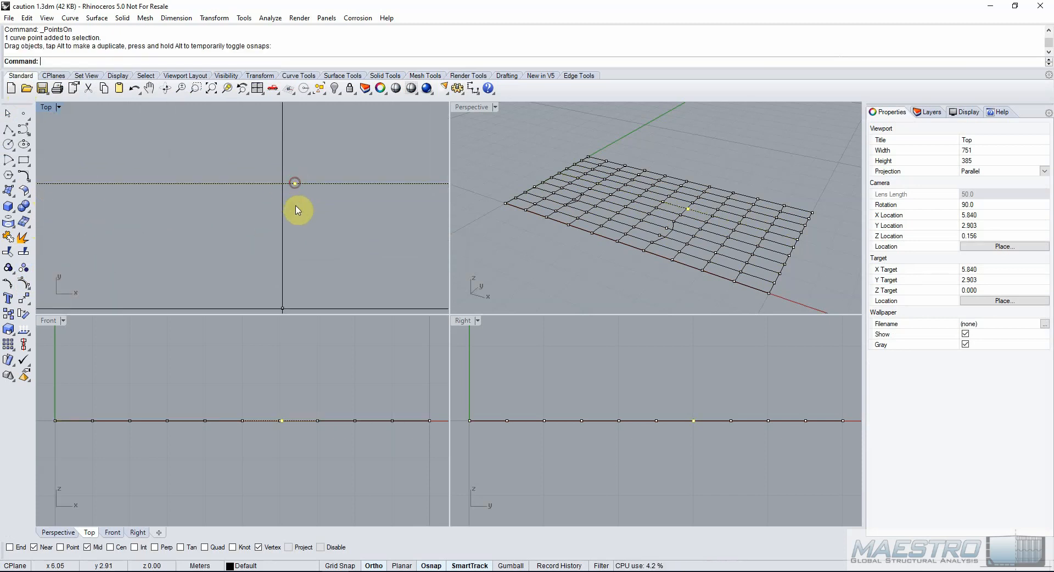
{"action": "scroll", "coordinate": [292, 206], "scroll_direction": "down", "scroll_amount": 4}
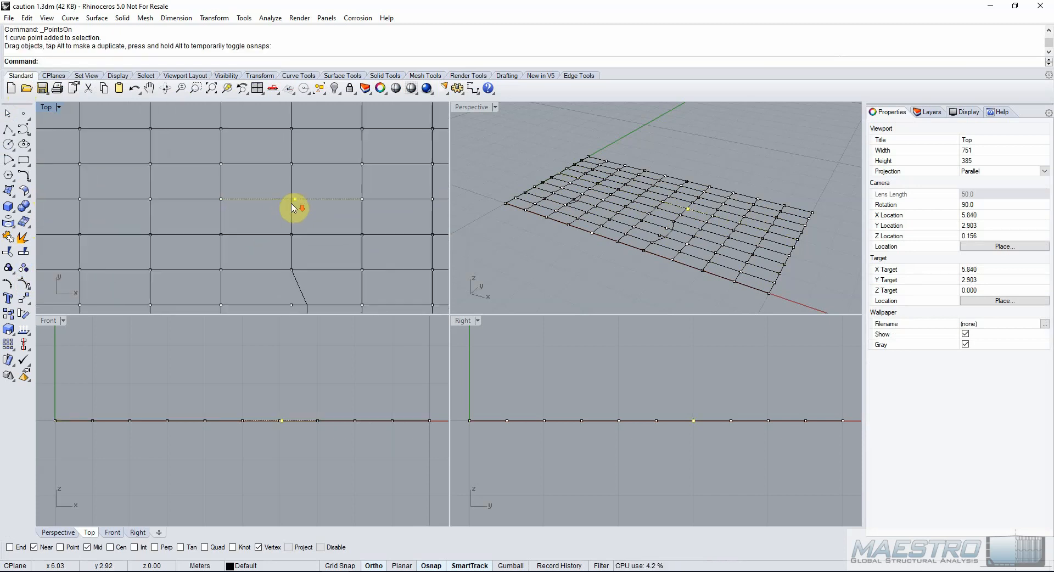
Delete the beam curve control point at X 6, Y 3.5 and hide the control points.
{"action": "left_click", "coordinate": [292, 165]}
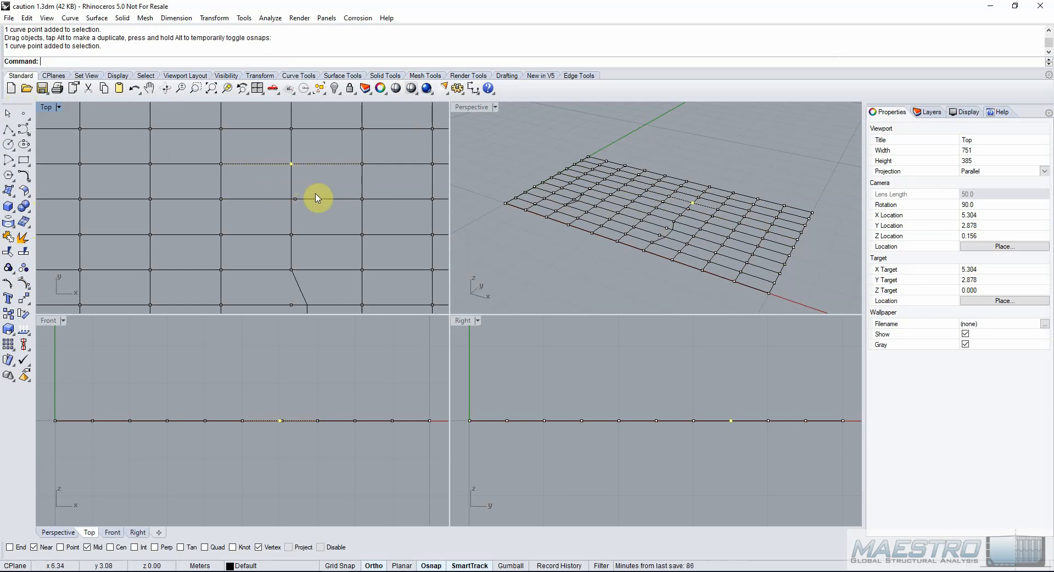
{"action": "key", "text": "Delete"}
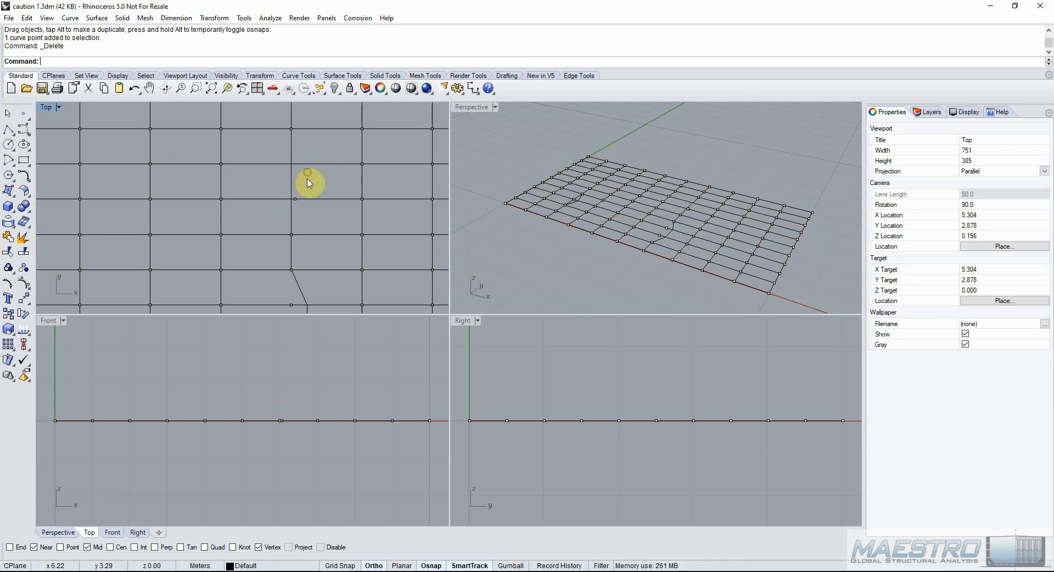
{"action": "scroll", "coordinate": [296, 176], "scroll_direction": "down", "scroll_amount": 5}
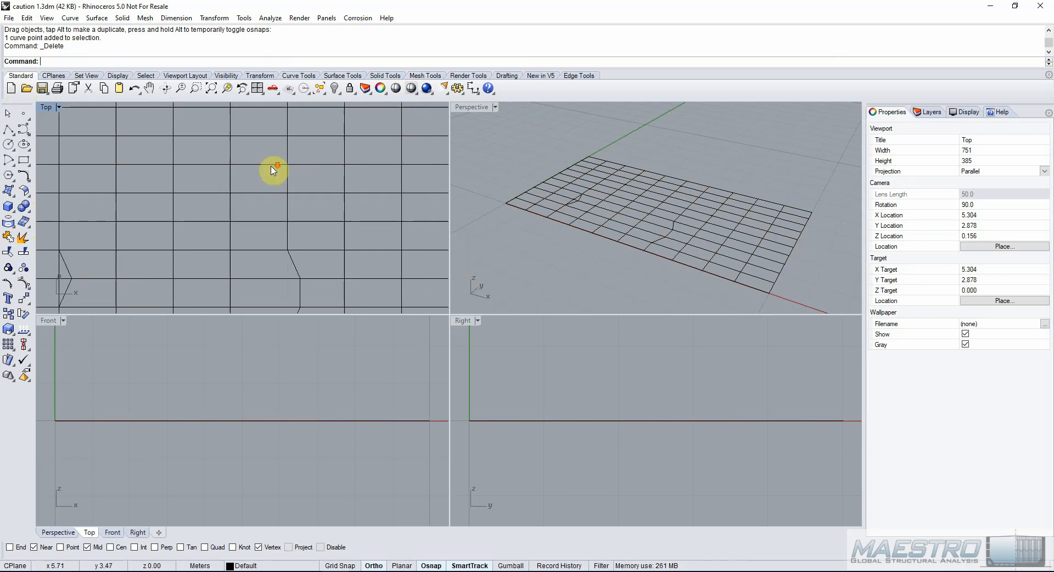
Select the group of lengthwise beam curves and load the script "export maestro beams.rvb".
{"action": "left_click", "coordinate": [265, 153]}
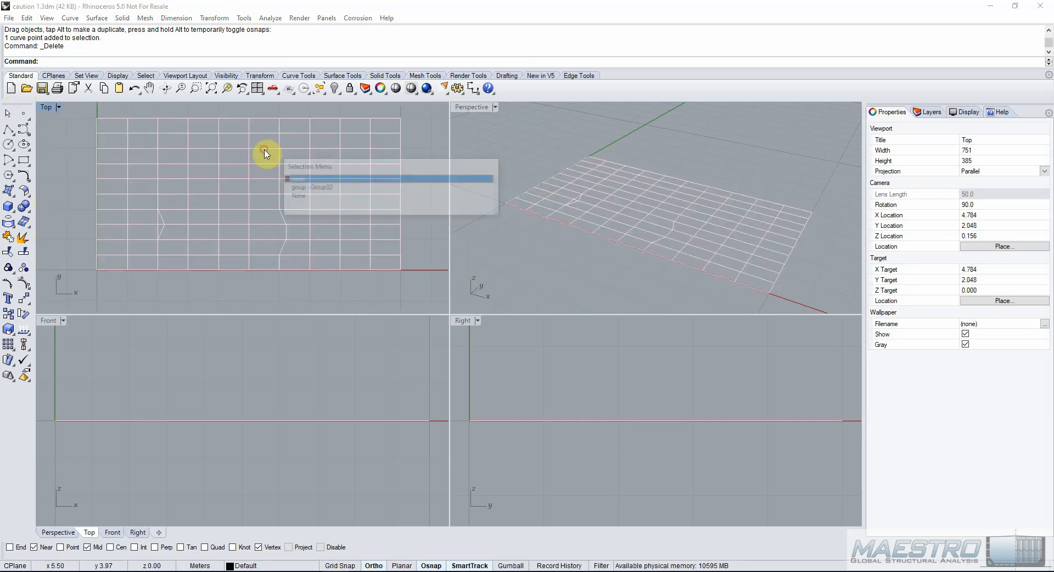
{"action": "left_click", "coordinate": [313, 187]}
{"action": "right_click", "coordinate": [354, 43]}
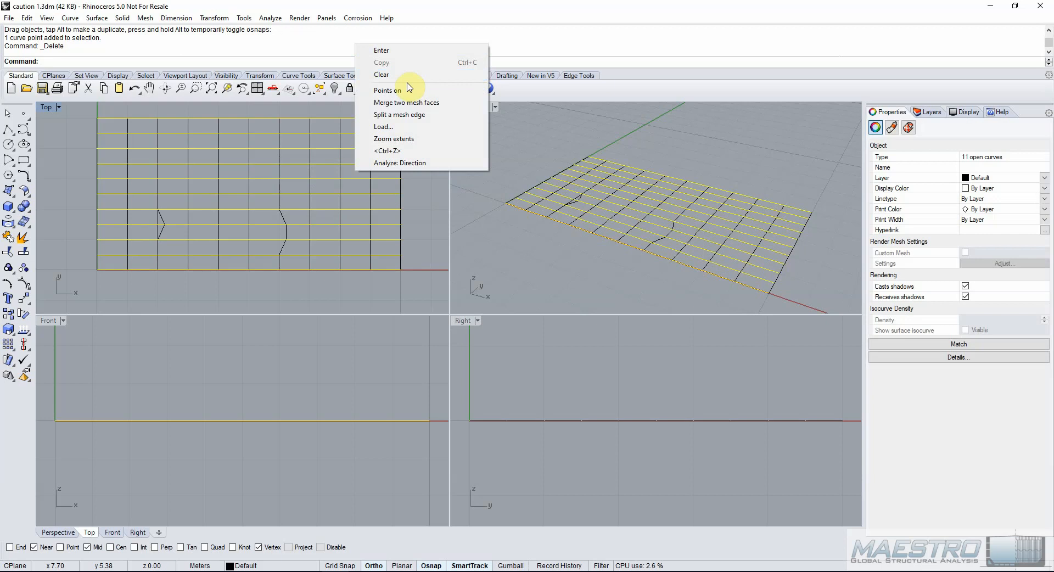
{"action": "left_click", "coordinate": [399, 126]}
{"action": "left_click", "coordinate": [280, 263]}
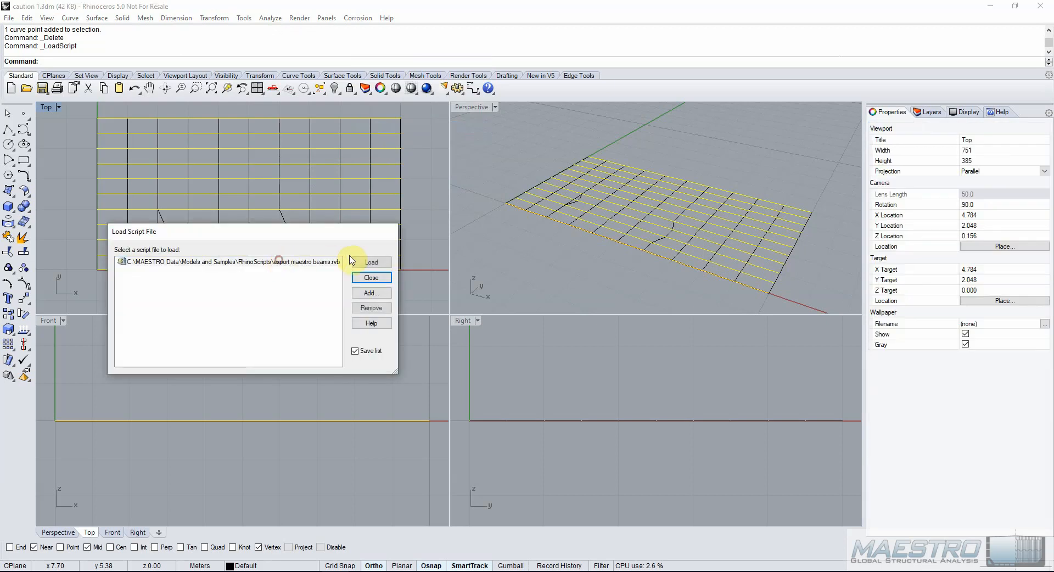
{"action": "left_click", "coordinate": [369, 262]}
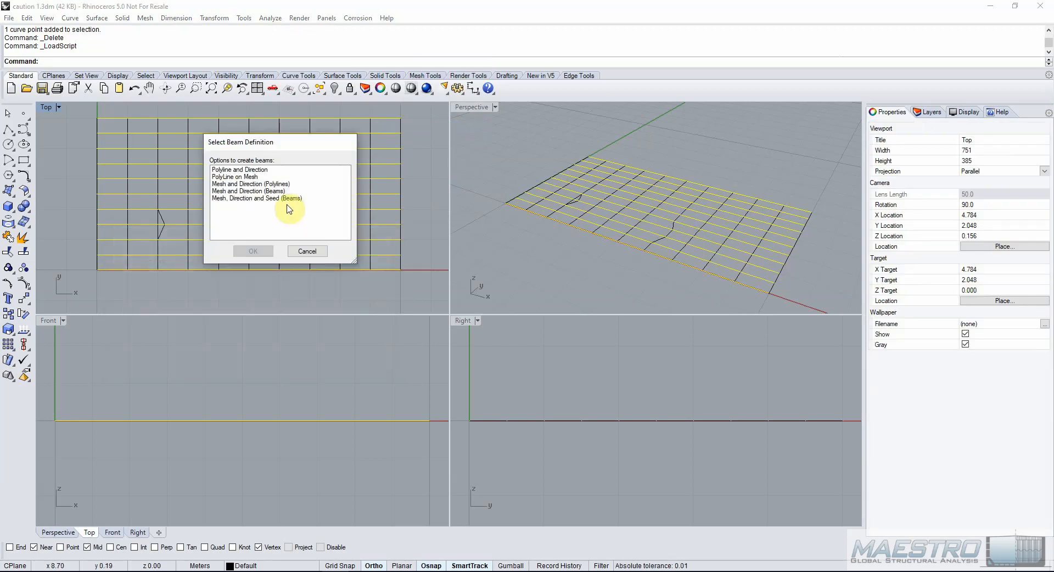
Export the beam curves with the PolyLine on Mesh definition, using the plate mesh as reference, to a MAESTRO neutral file named beams.
{"action": "left_click", "coordinate": [277, 183]}
{"action": "left_click", "coordinate": [274, 176]}
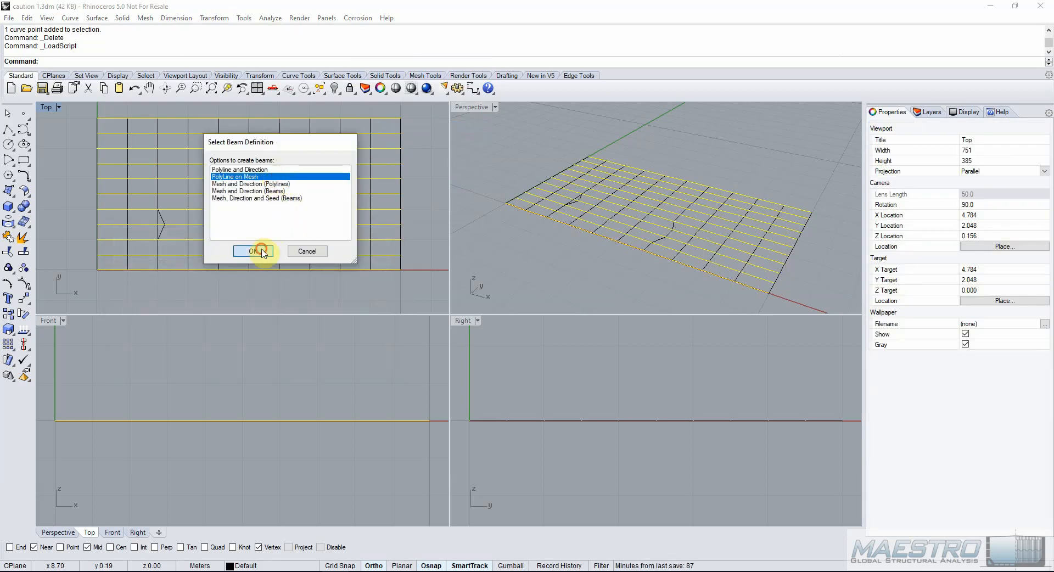
{"action": "left_click", "coordinate": [254, 250]}
{"action": "left_click", "coordinate": [259, 209]}
{"action": "key", "text": "Return"}
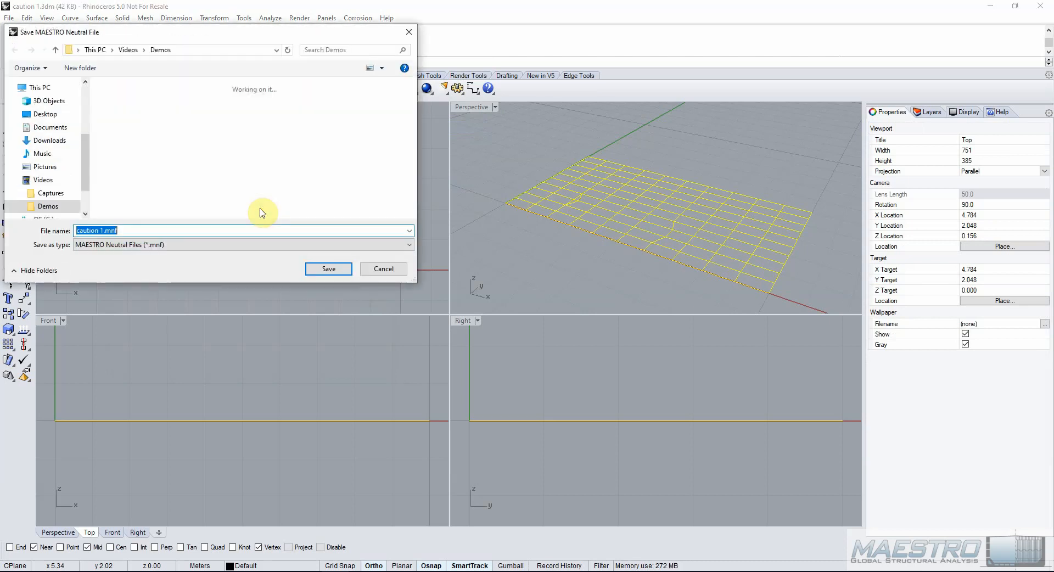
{"action": "type", "text": "beams"}
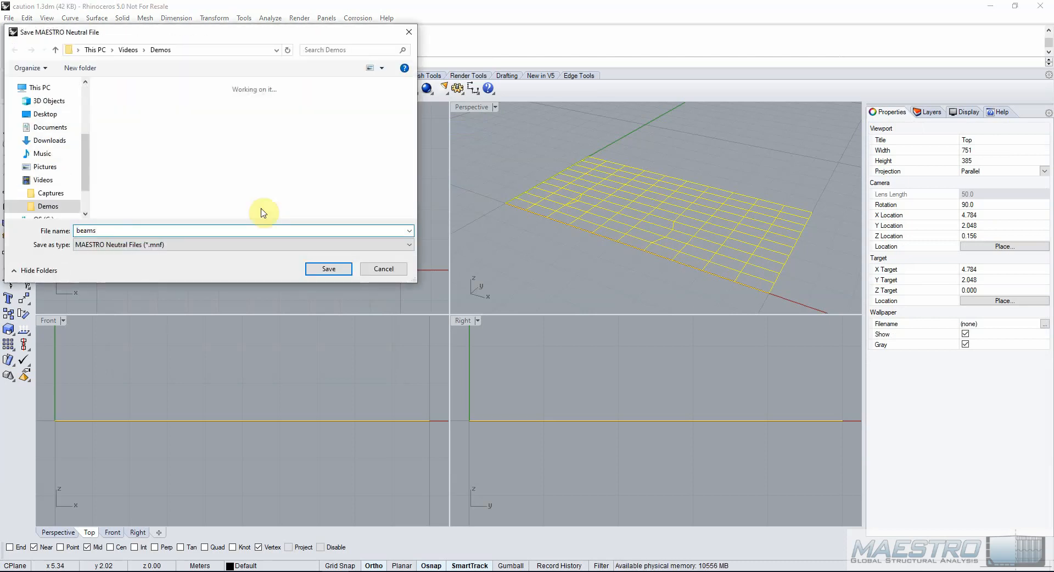
{"action": "left_click", "coordinate": [328, 268]}
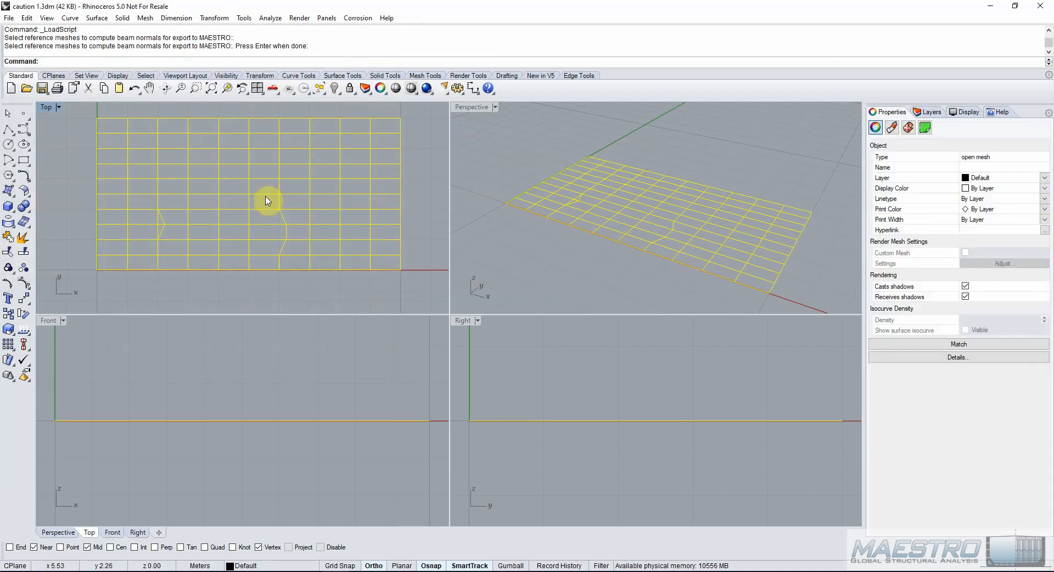
Export the selected plate mesh as a PLY file named mesh, accepting the export options.
{"action": "left_click", "coordinate": [9, 20]}
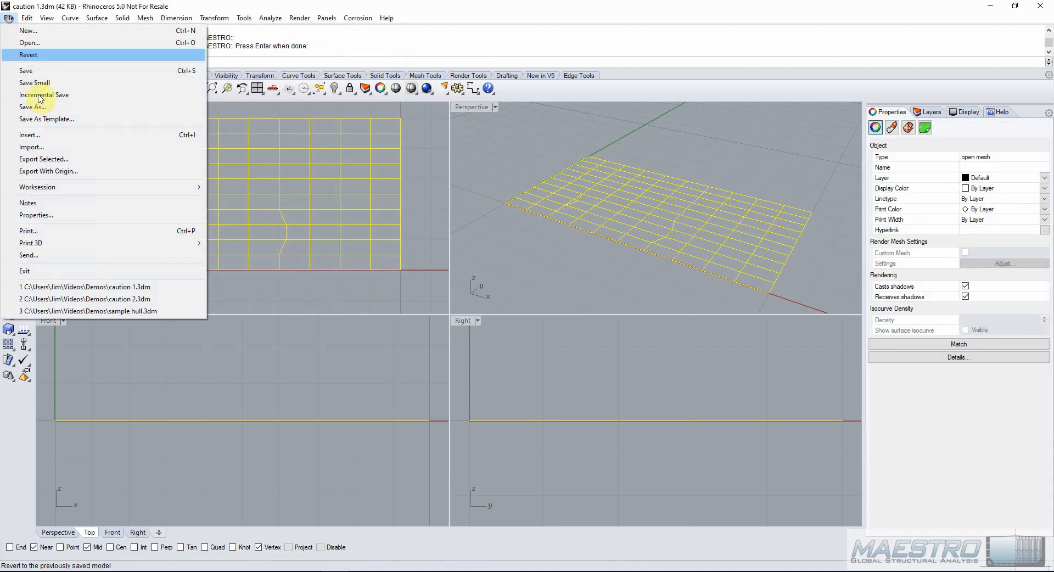
{"action": "left_click", "coordinate": [51, 156]}
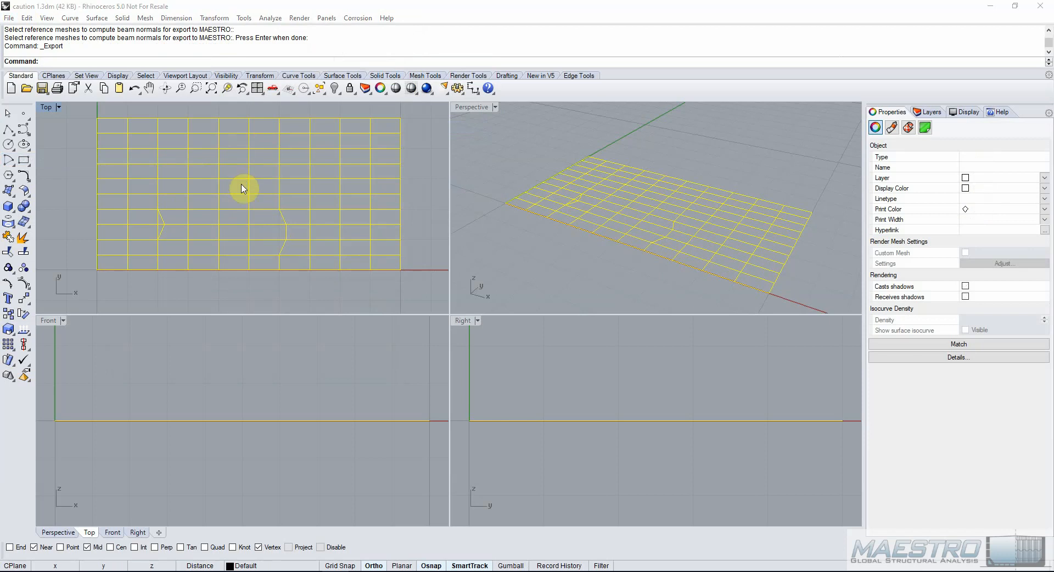
{"action": "left_click", "coordinate": [165, 244]}
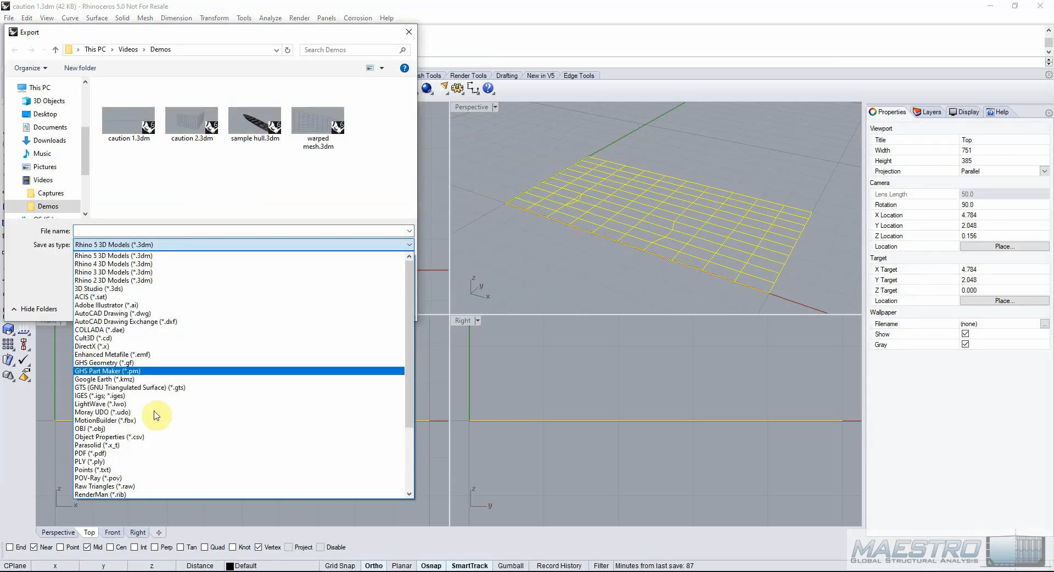
{"action": "left_click", "coordinate": [156, 461]}
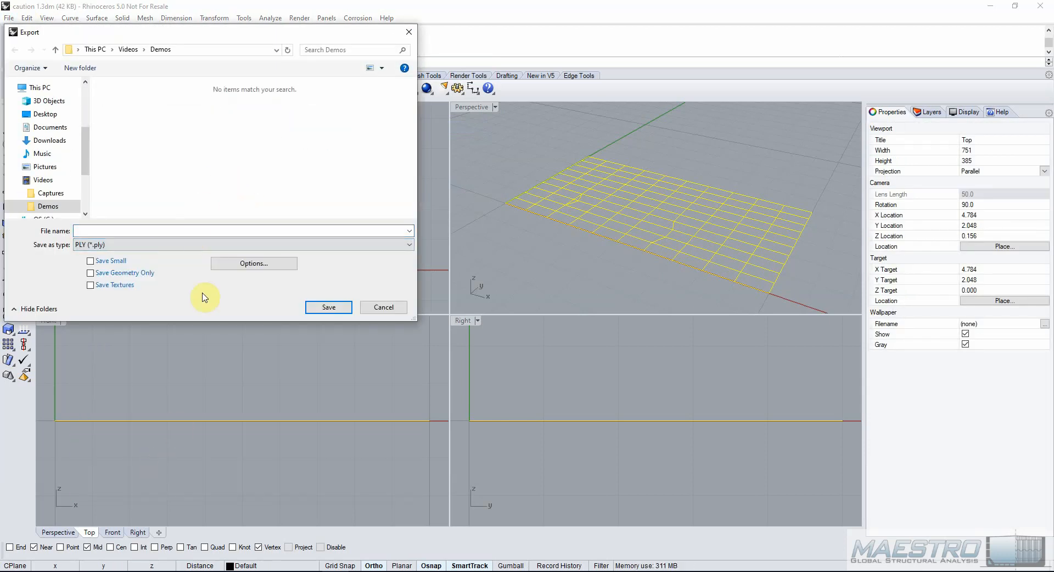
{"action": "left_click", "coordinate": [190, 229]}
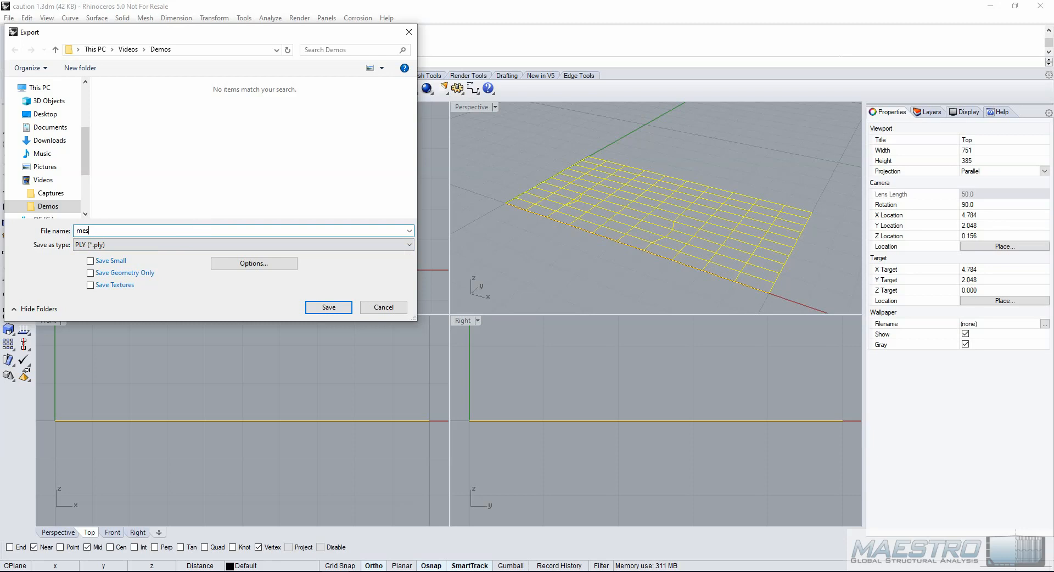
{"action": "left_click", "coordinate": [328, 308]}
{"action": "left_click", "coordinate": [190, 352]}
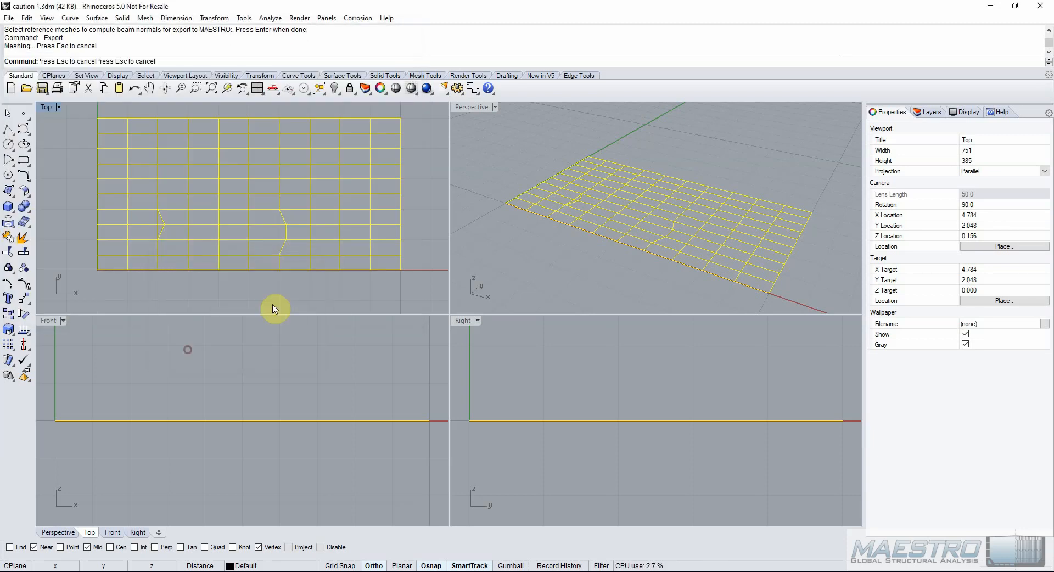
Select the group of lengthwise beam curves and check their orientation with the Direction analysis.
{"action": "left_click", "coordinate": [319, 245]}
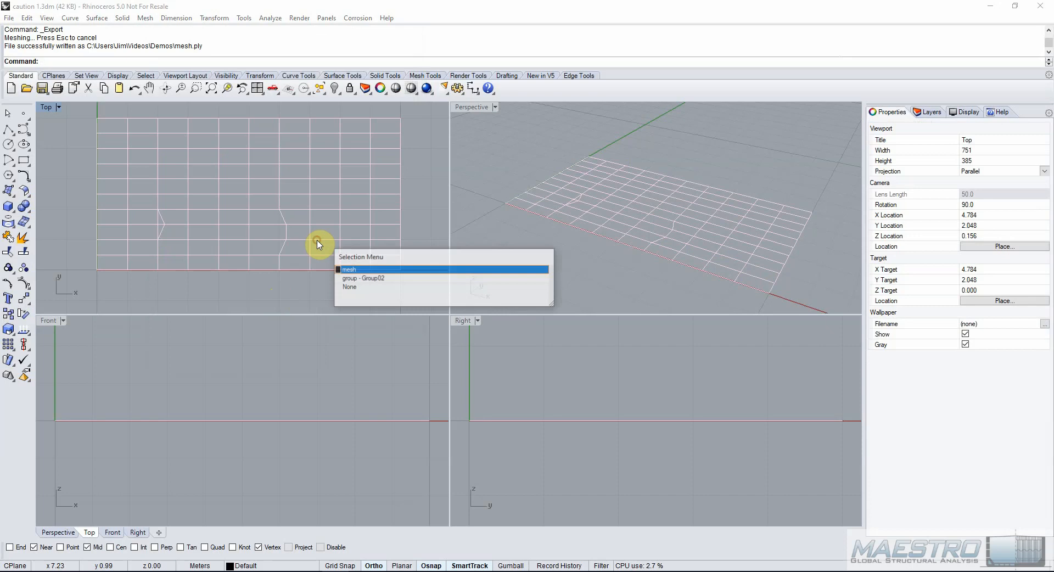
{"action": "left_click", "coordinate": [361, 279]}
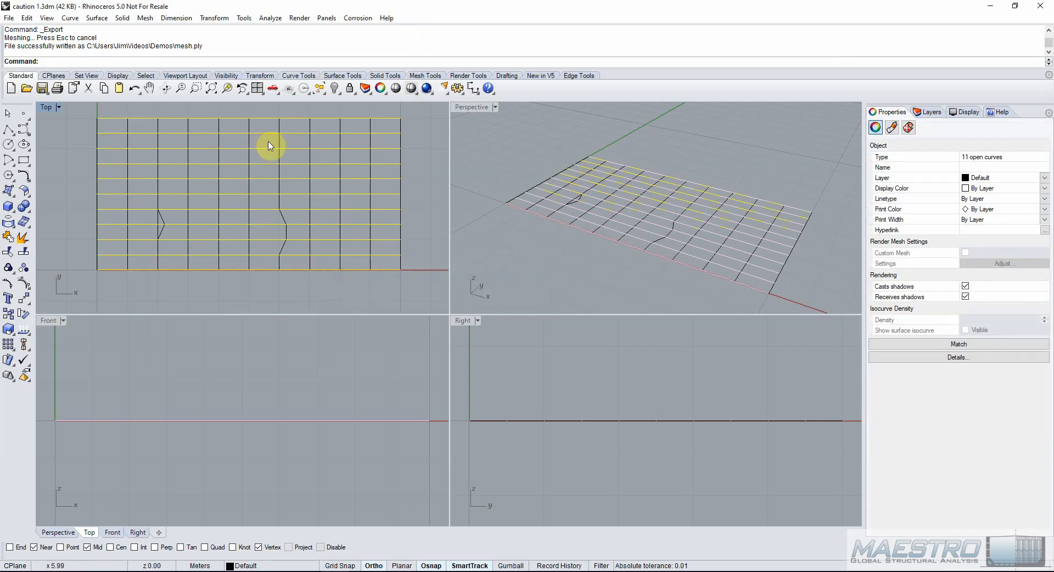
{"action": "left_click", "coordinate": [271, 19]}
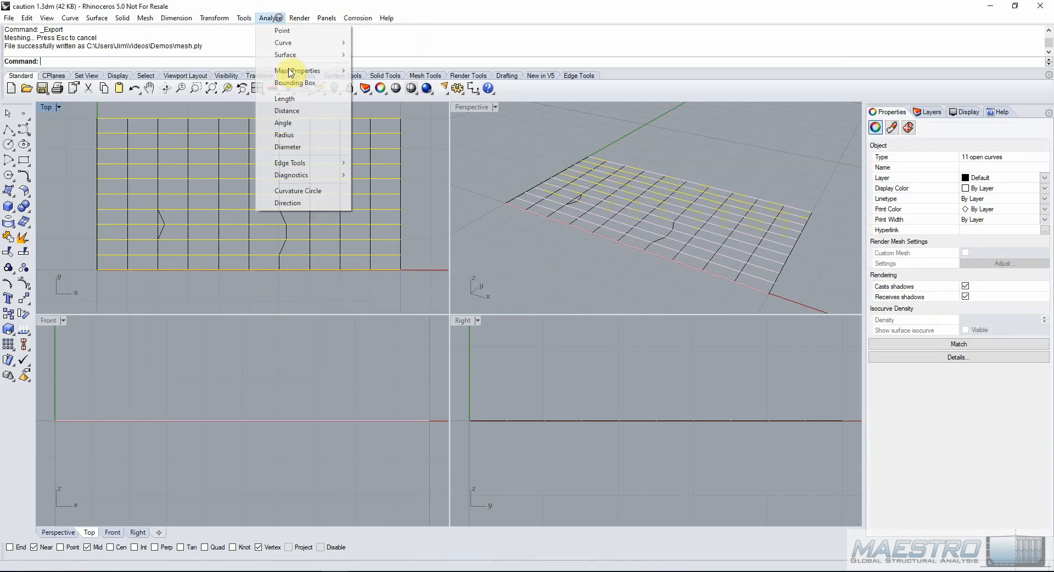
{"action": "left_click", "coordinate": [302, 203]}
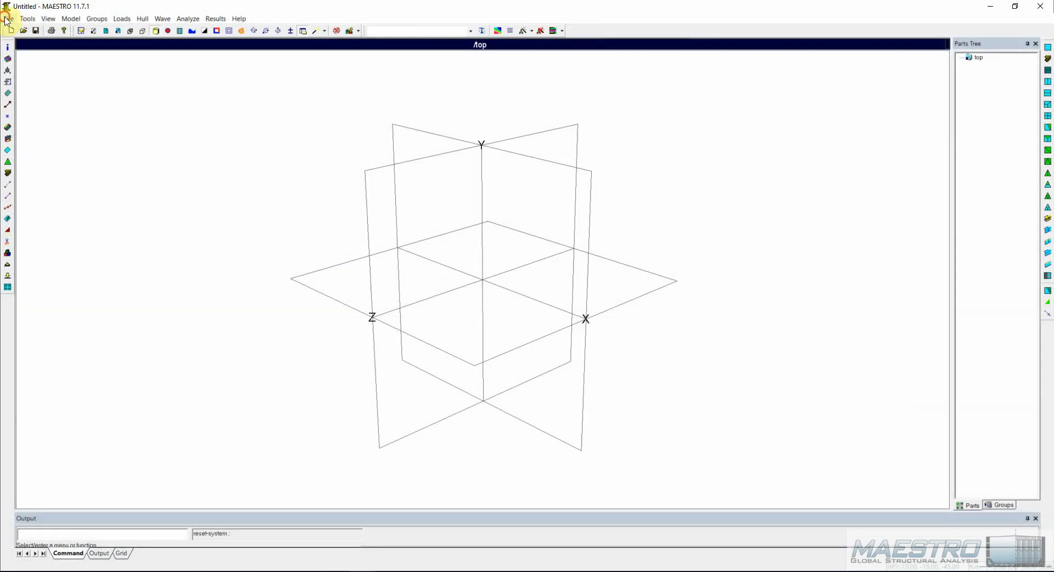
Switch to MAESTRO, import mesh.ply as a global module with nodal coordinates transformed by -90 degrees about X, and hide the nodes.
{"action": "left_click", "coordinate": [8, 18]}
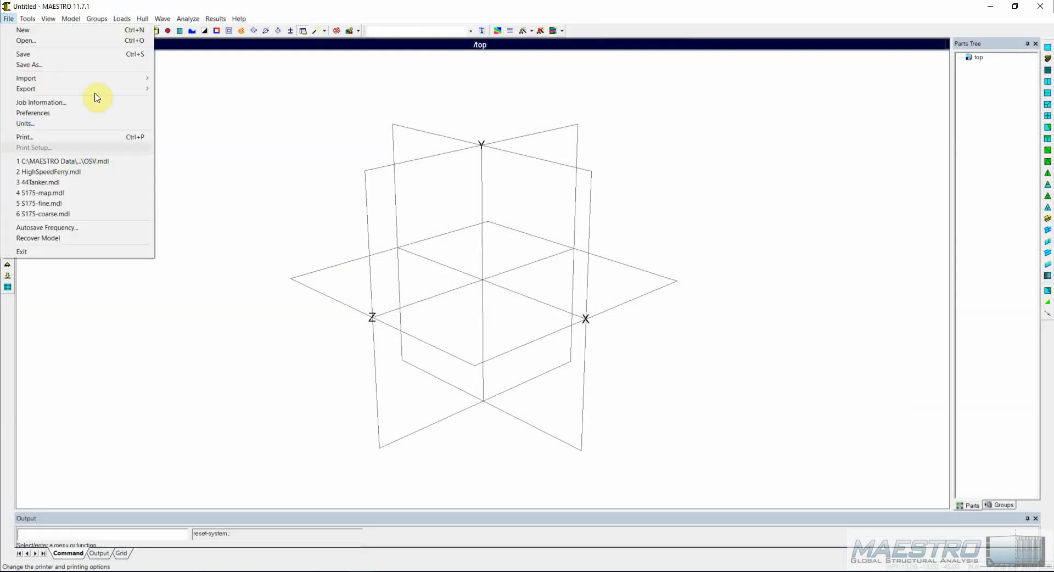
{"action": "mouse_move", "coordinate": [98, 78]}
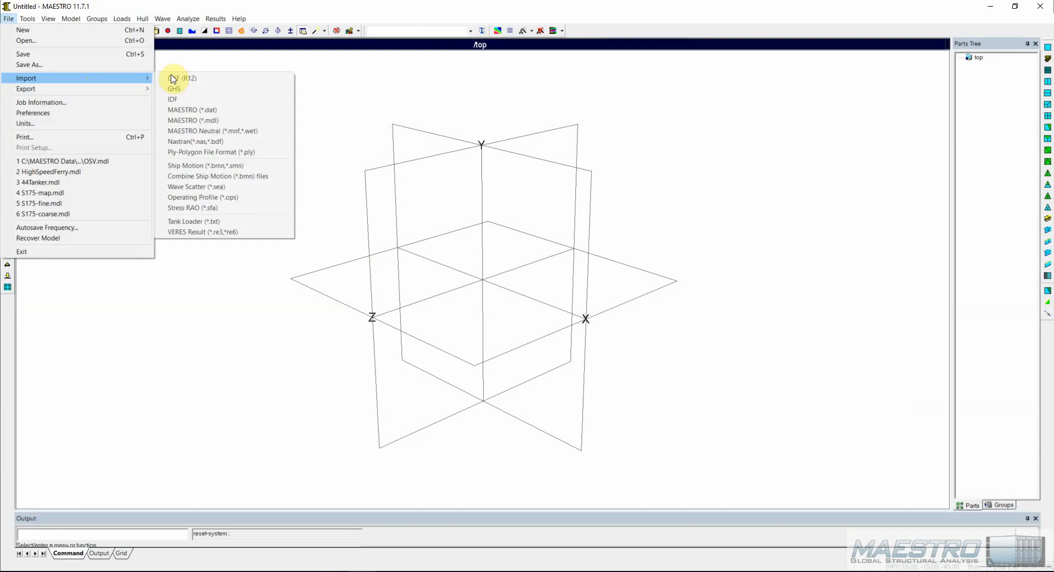
{"action": "left_click", "coordinate": [216, 155]}
{"action": "left_click", "coordinate": [494, 245]}
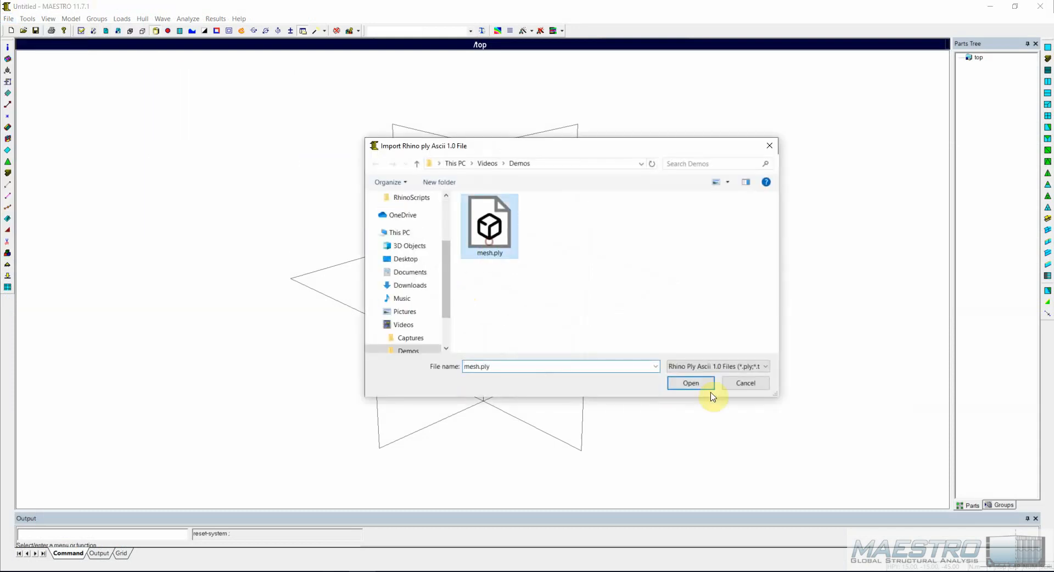
{"action": "left_click", "coordinate": [706, 383]}
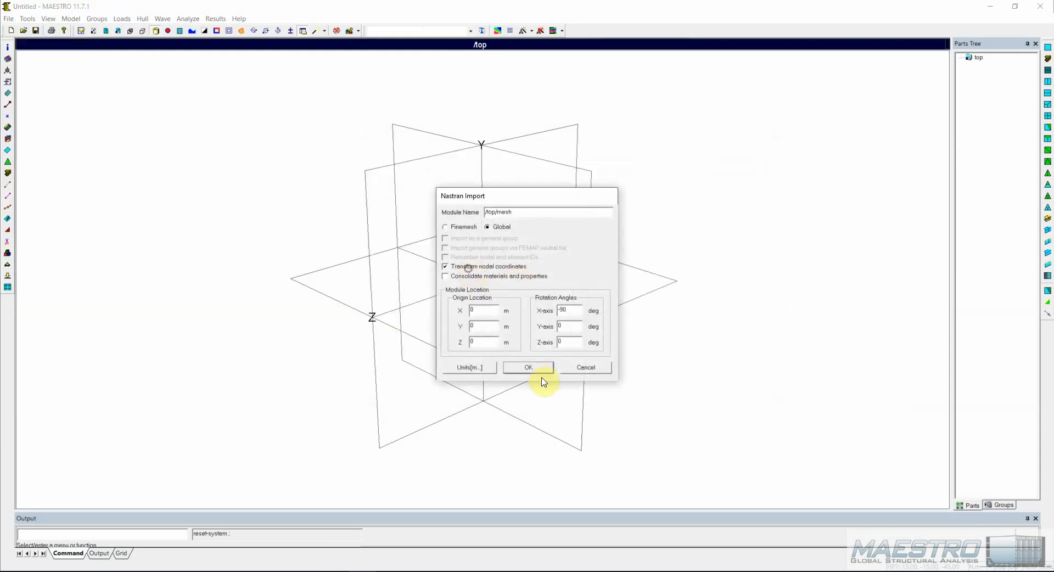
{"action": "left_click", "coordinate": [528, 367]}
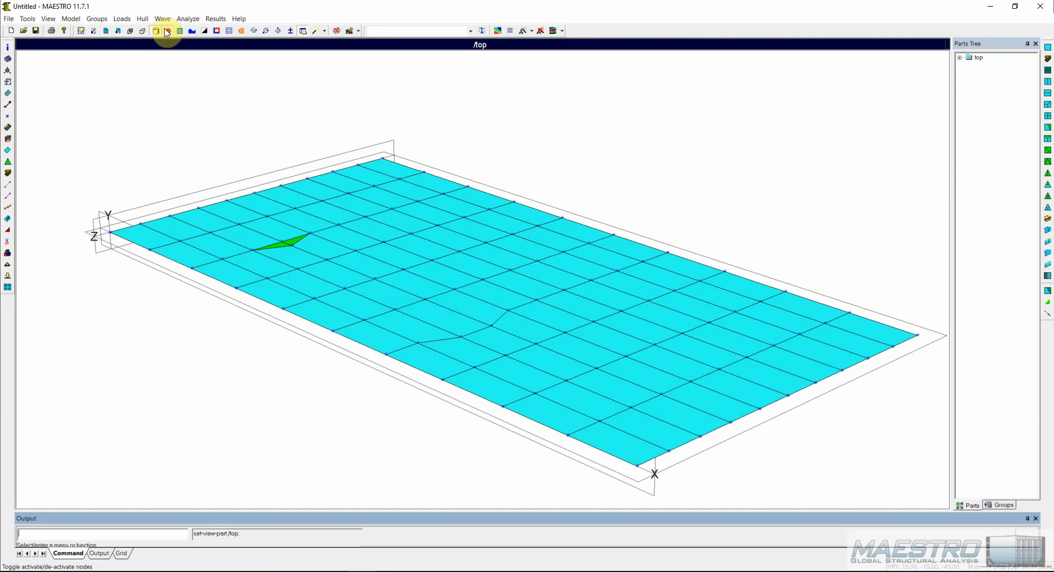
{"action": "left_click", "coordinate": [166, 31]}
Import the MAESTRO neutral file beams.mnf as a global module at origin 0, 0, 0.
{"action": "left_click", "coordinate": [8, 19]}
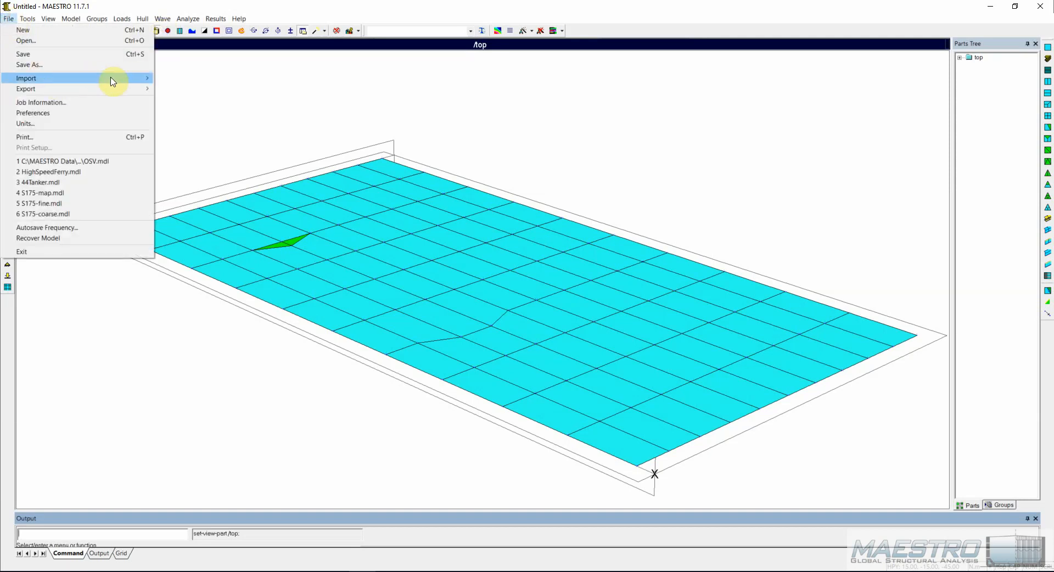
{"action": "mouse_move", "coordinate": [146, 78]}
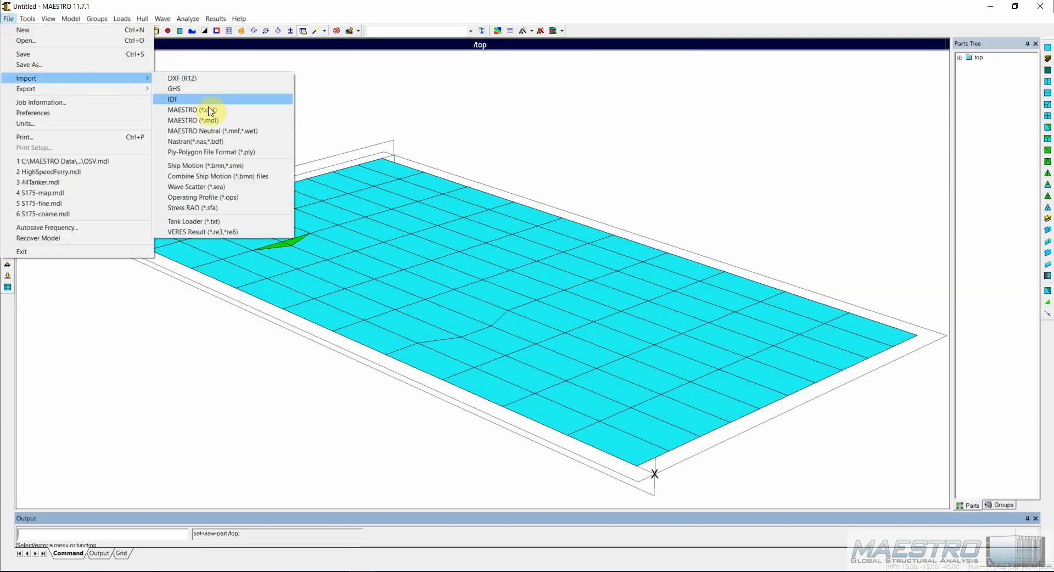
{"action": "left_click", "coordinate": [203, 131]}
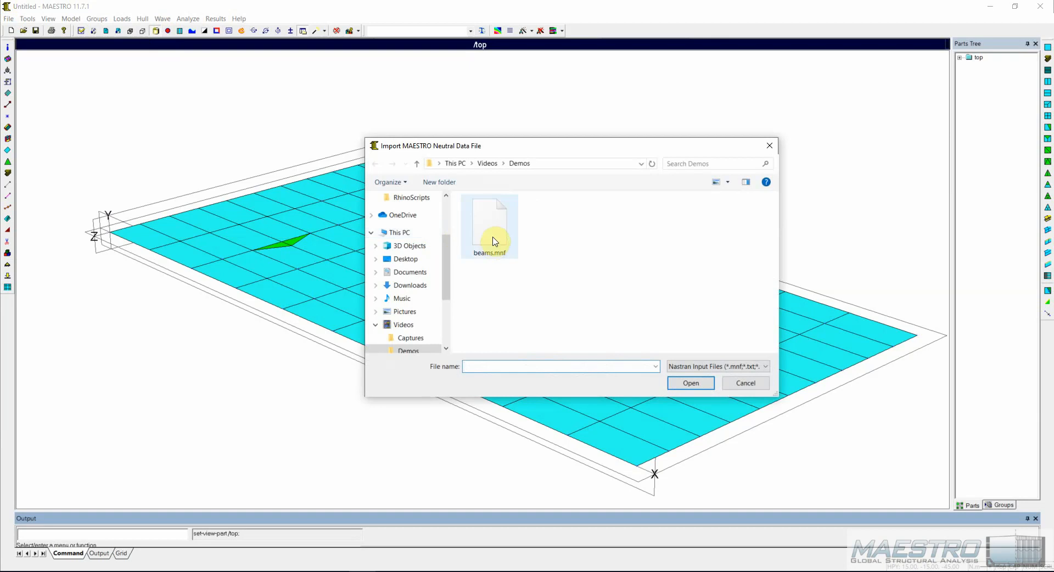
{"action": "left_click", "coordinate": [496, 242]}
{"action": "left_click", "coordinate": [691, 383]}
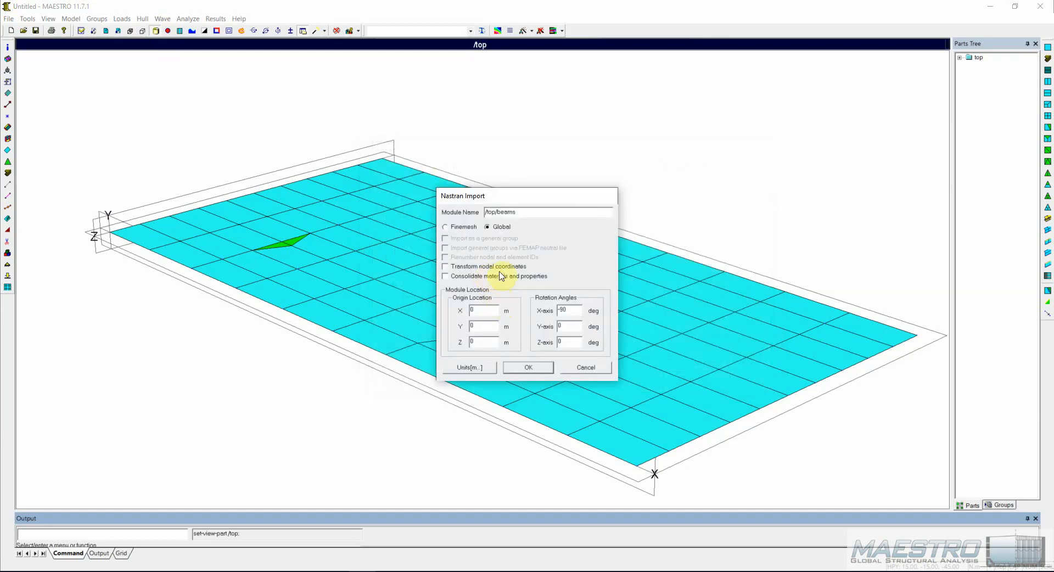
{"action": "left_click", "coordinate": [531, 365]}
Turn on element query and examine the beams and plates around the beam gaps, the green triangles and the deleted control point.
{"action": "middle_click_drag", "start_coordinate": [299, 307], "coordinate": [417, 351]}
{"action": "middle_click_drag", "start_coordinate": [244, 241], "coordinate": [527, 348]}
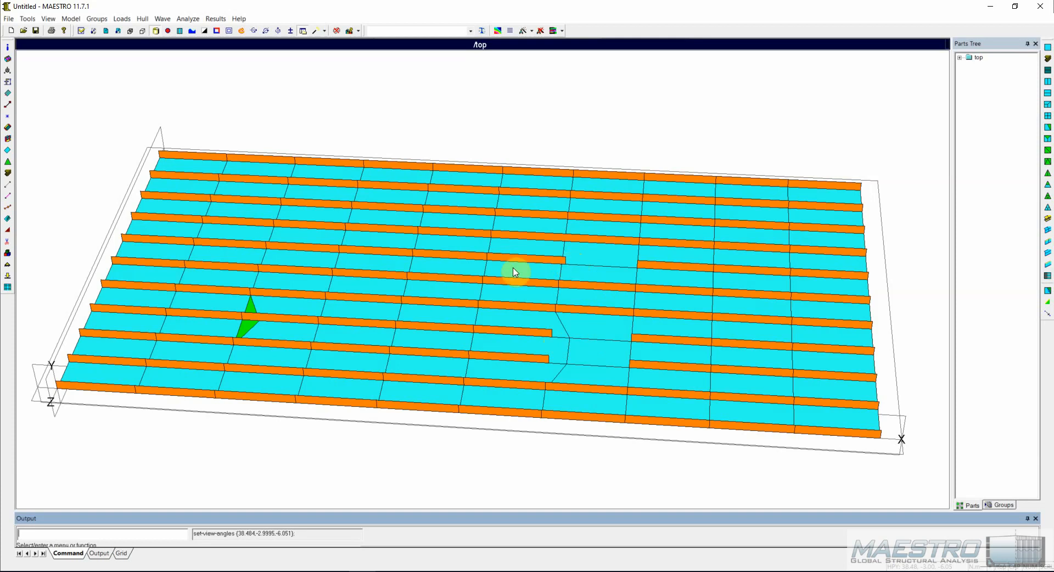
{"action": "left_click", "coordinate": [350, 30]}
{"action": "mouse_move", "coordinate": [530, 262]}
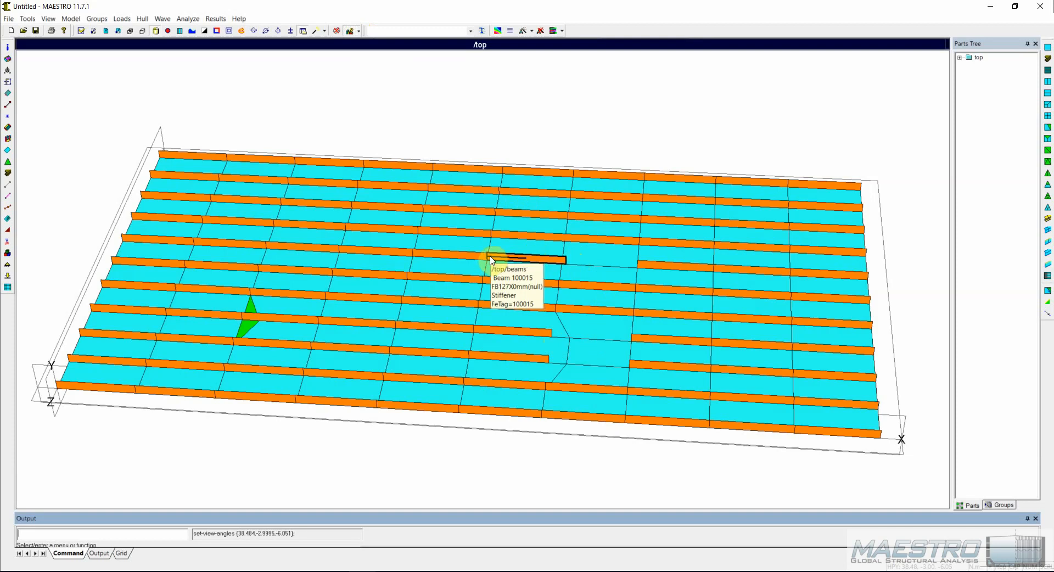
{"action": "mouse_move", "coordinate": [593, 266]}
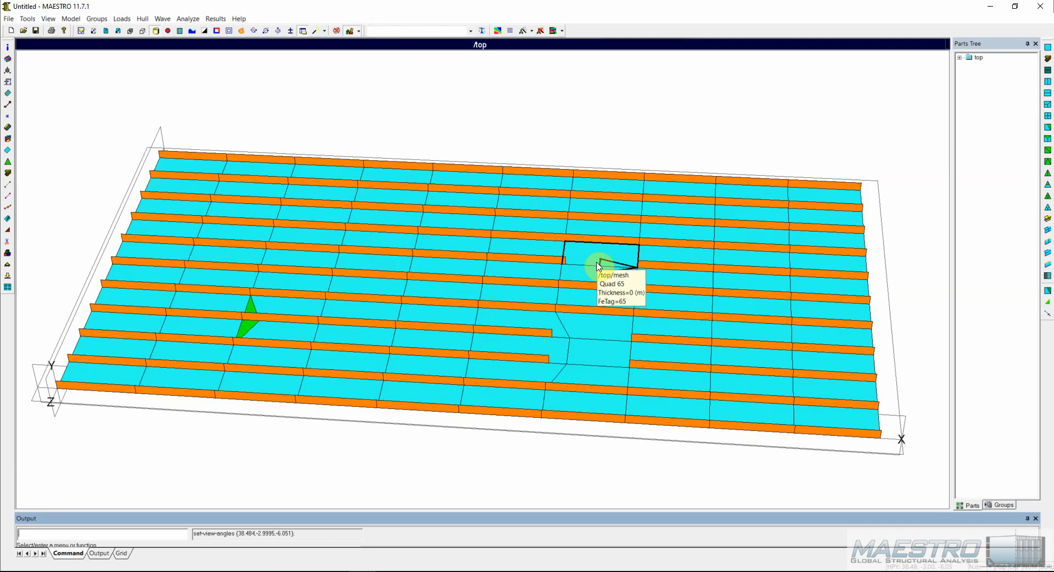
{"action": "mouse_move", "coordinate": [270, 319]}
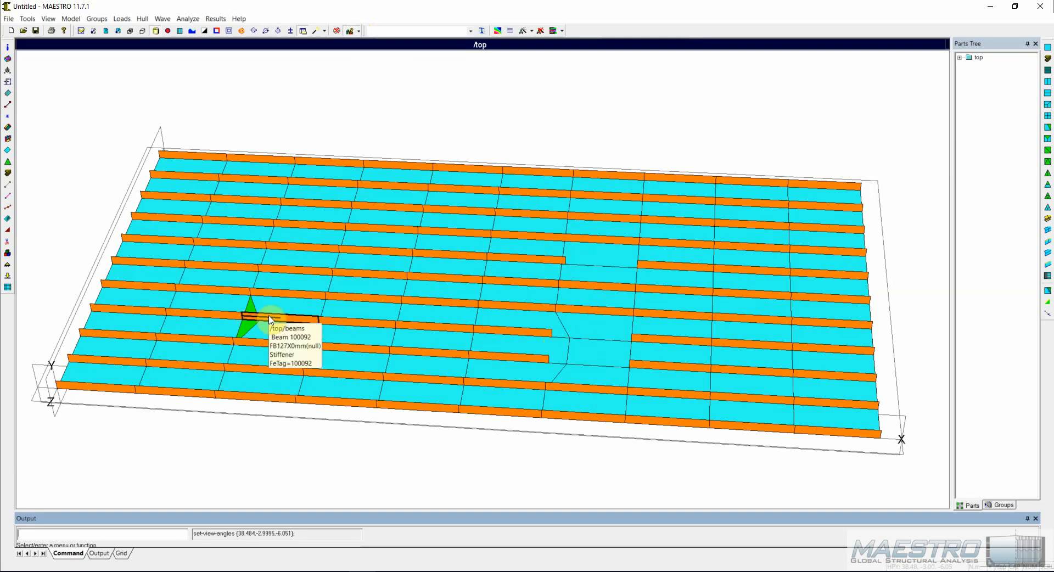
{"action": "mouse_move", "coordinate": [554, 238]}
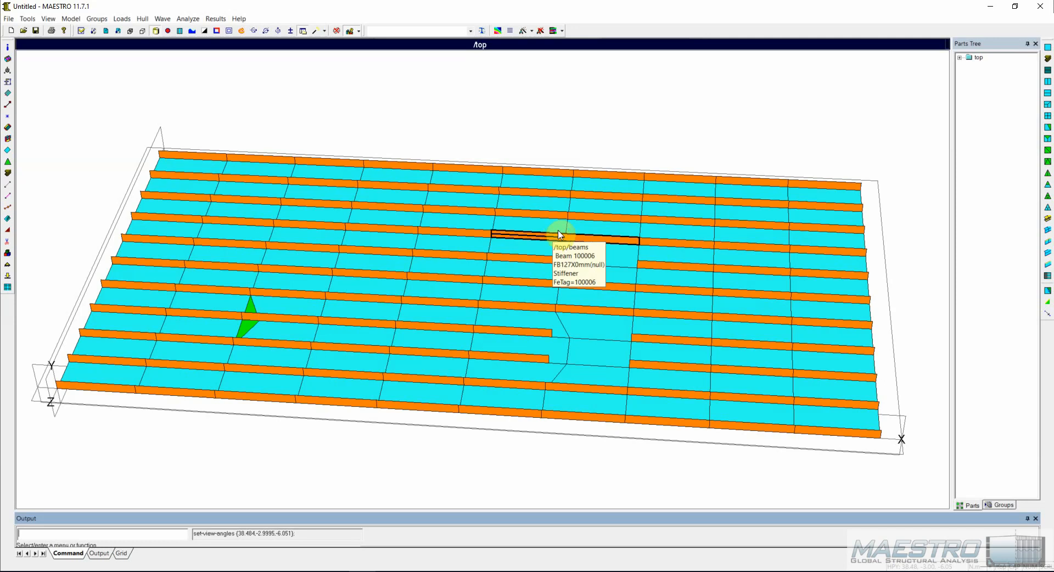
Switch to the caution 2.3dm model in Rhino, pick each of the two upright meshes and clear the selection.
{"action": "key", "text": "Delete"}
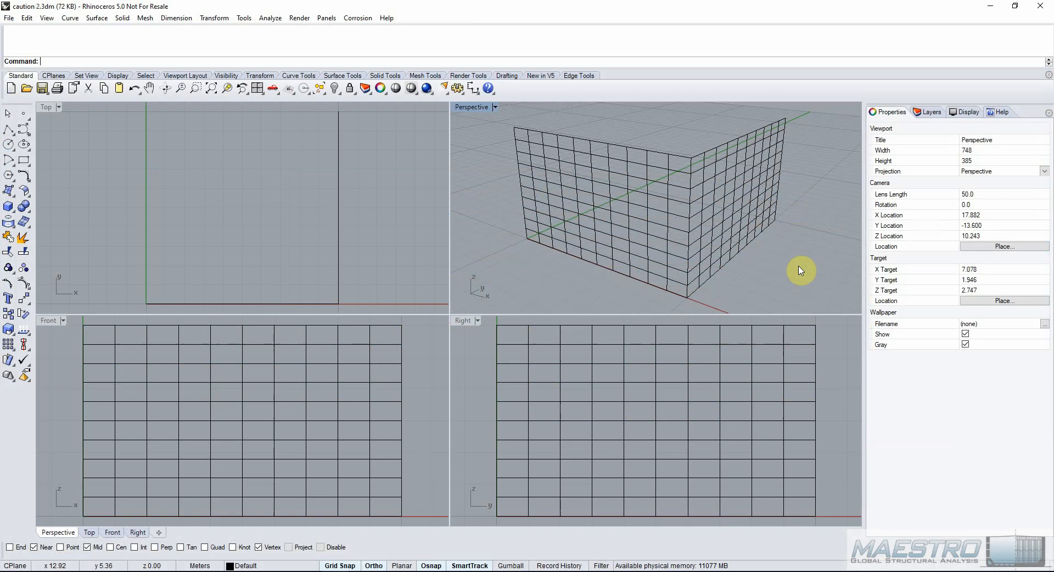
{"action": "left_click", "coordinate": [660, 155]}
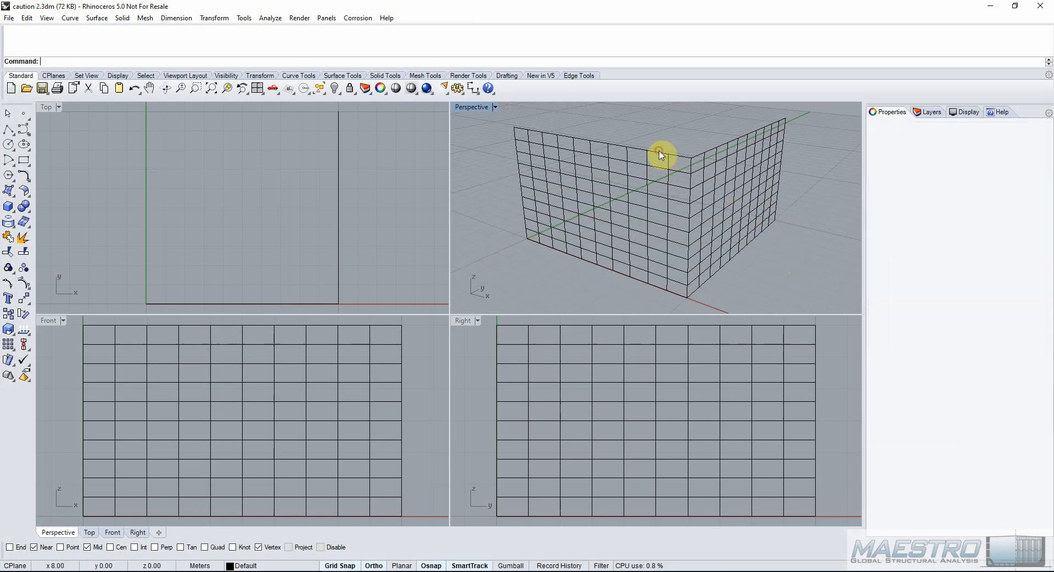
{"action": "left_click", "coordinate": [711, 151]}
{"action": "left_click", "coordinate": [705, 144]}
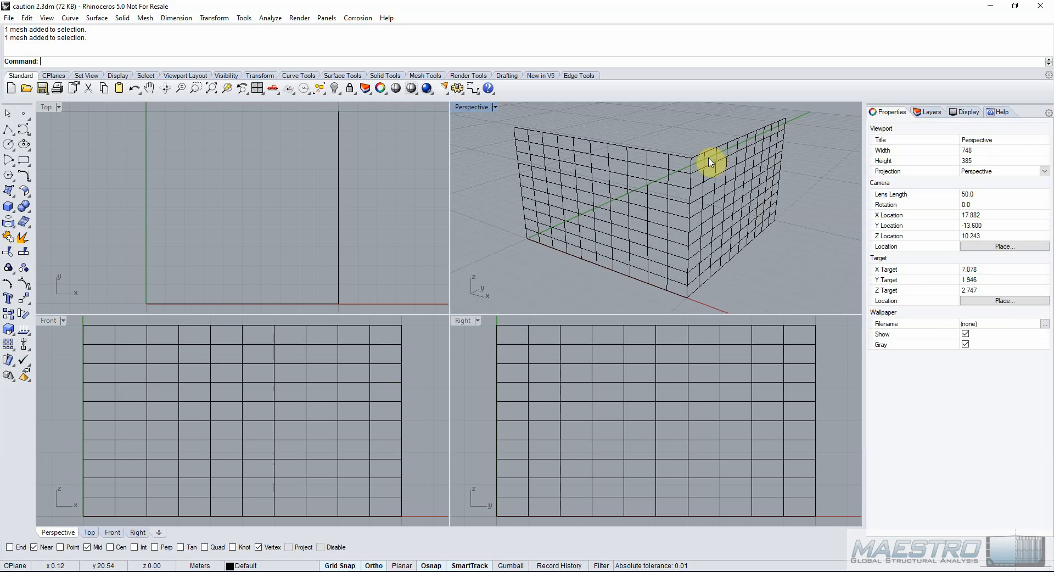
Select the 11 vertical curves on the mesh running along Y and run export maestro beams.rvb with the PolyLine on Mesh option.
{"action": "left_click", "coordinate": [733, 196]}
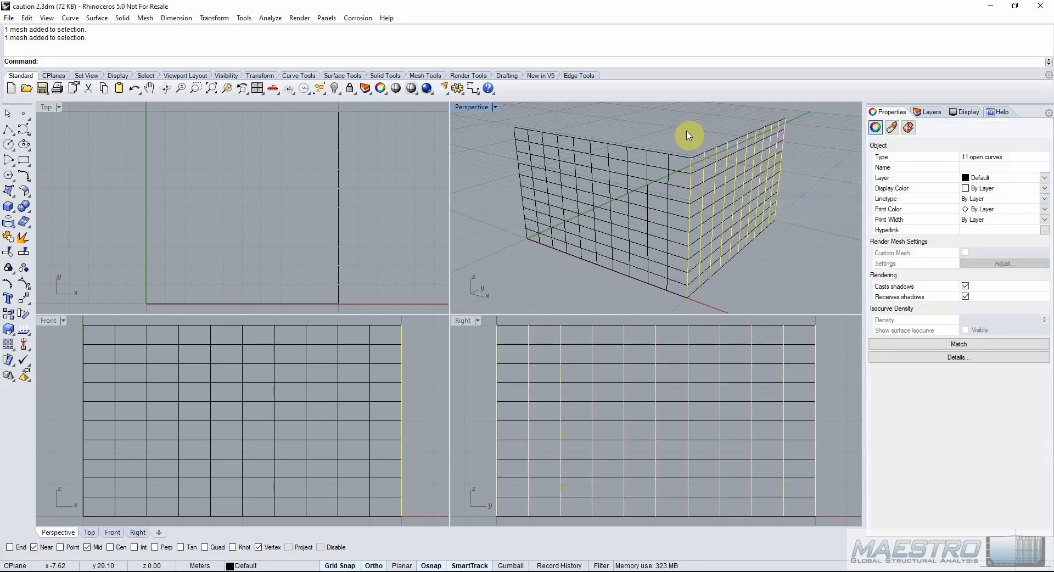
{"action": "right_click", "coordinate": [675, 51]}
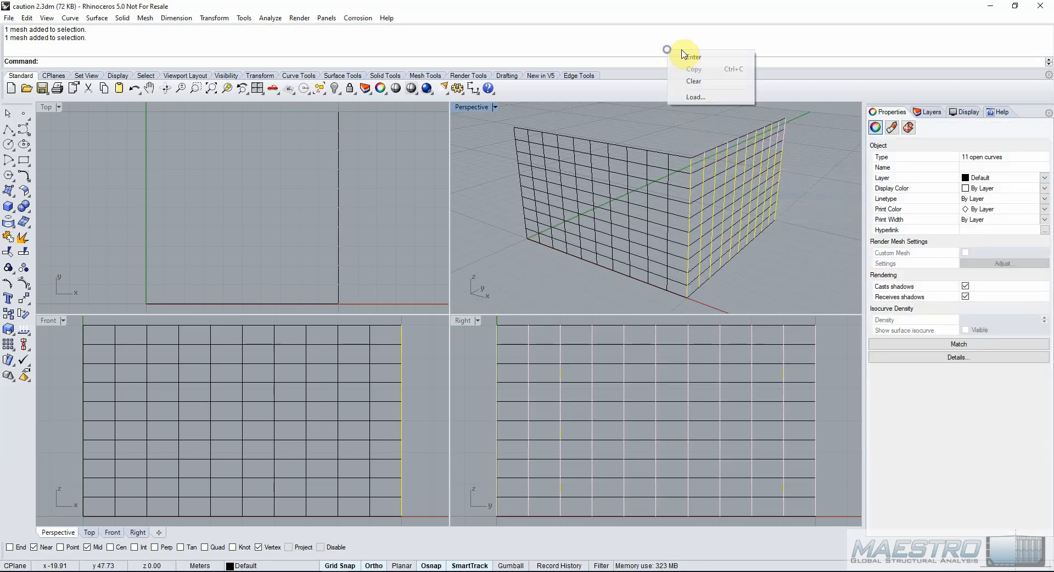
{"action": "left_click", "coordinate": [692, 97]}
{"action": "left_click", "coordinate": [285, 261]}
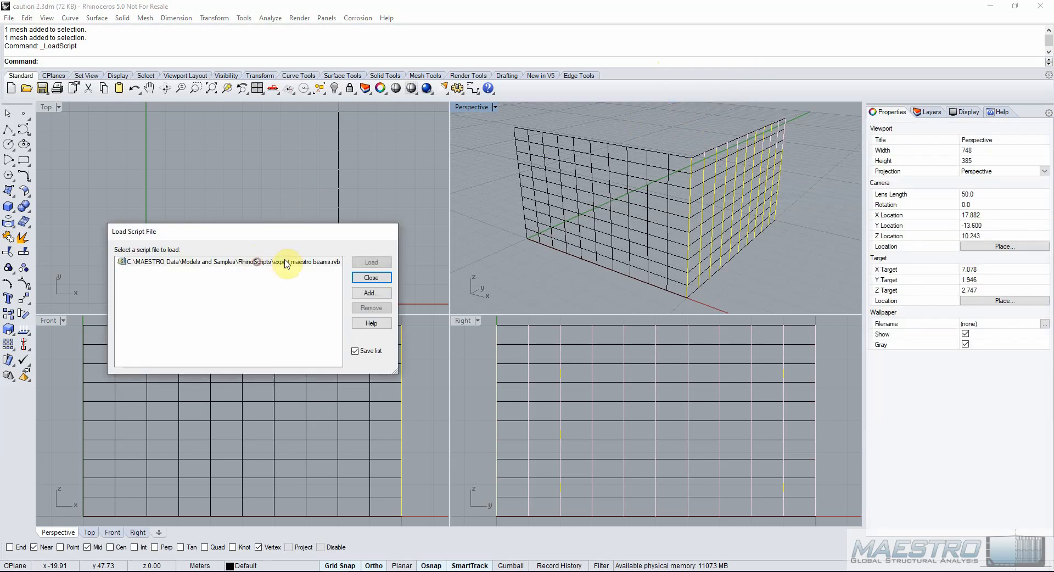
{"action": "left_click", "coordinate": [368, 259]}
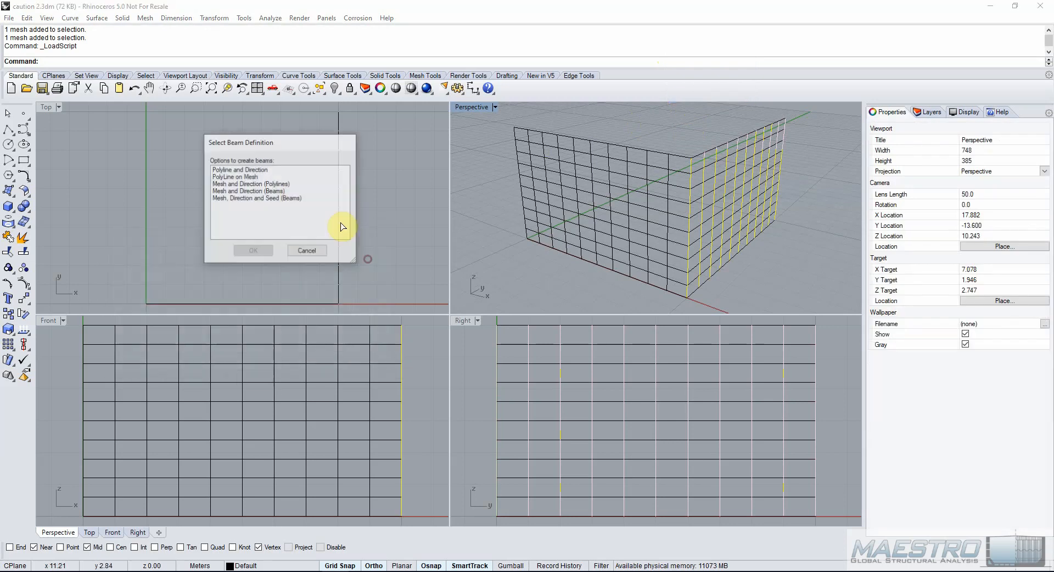
{"action": "left_click", "coordinate": [263, 177]}
{"action": "left_click", "coordinate": [258, 250]}
Use both upright meshes as references for the beam normals and save the neutral file as beams - 2 refs.
{"action": "left_click", "coordinate": [667, 155]}
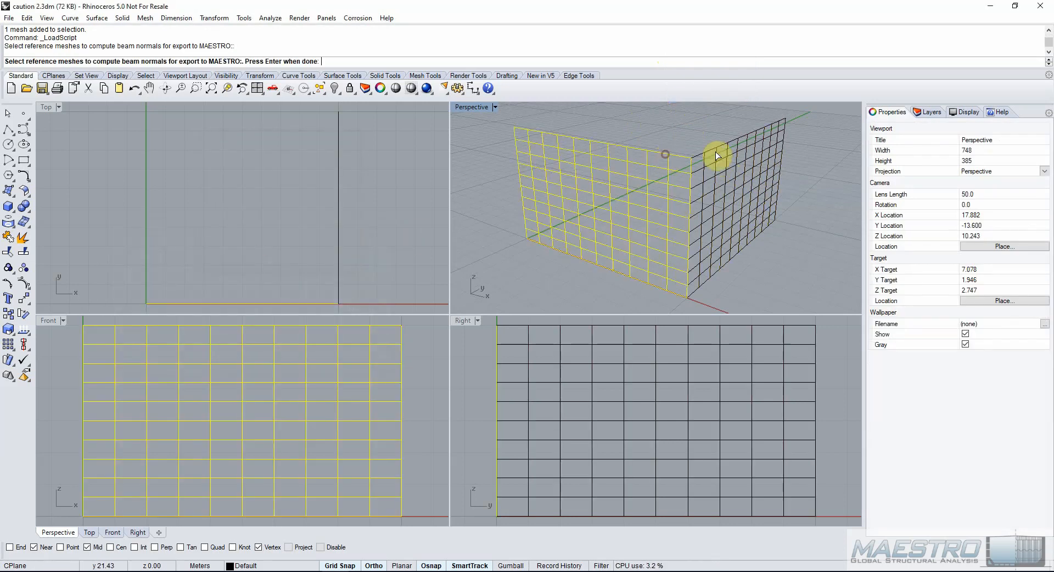
{"action": "left_click", "coordinate": [713, 153]}
{"action": "key", "text": "Return"}
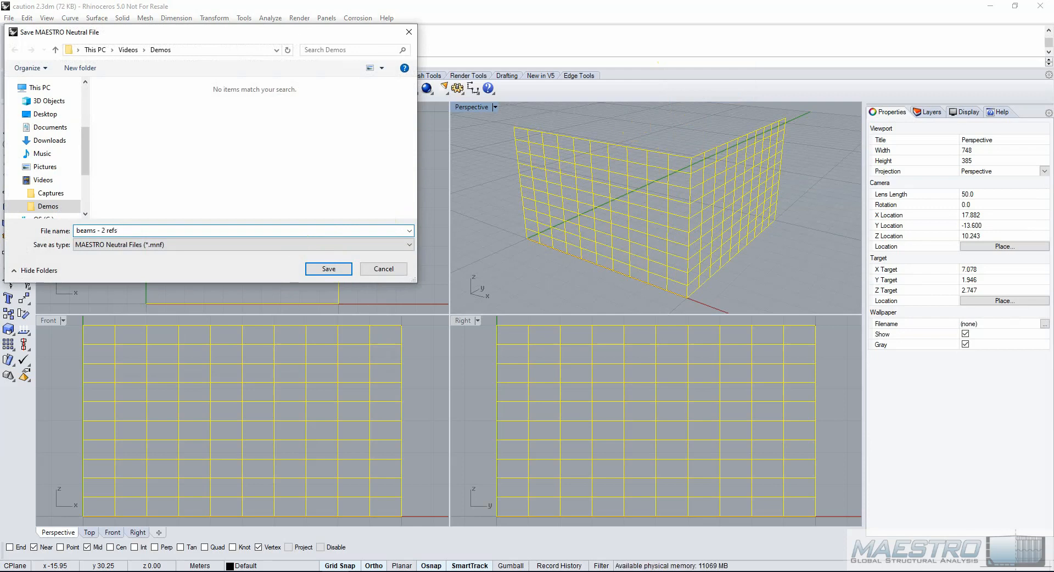
{"action": "left_click", "coordinate": [329, 269]}
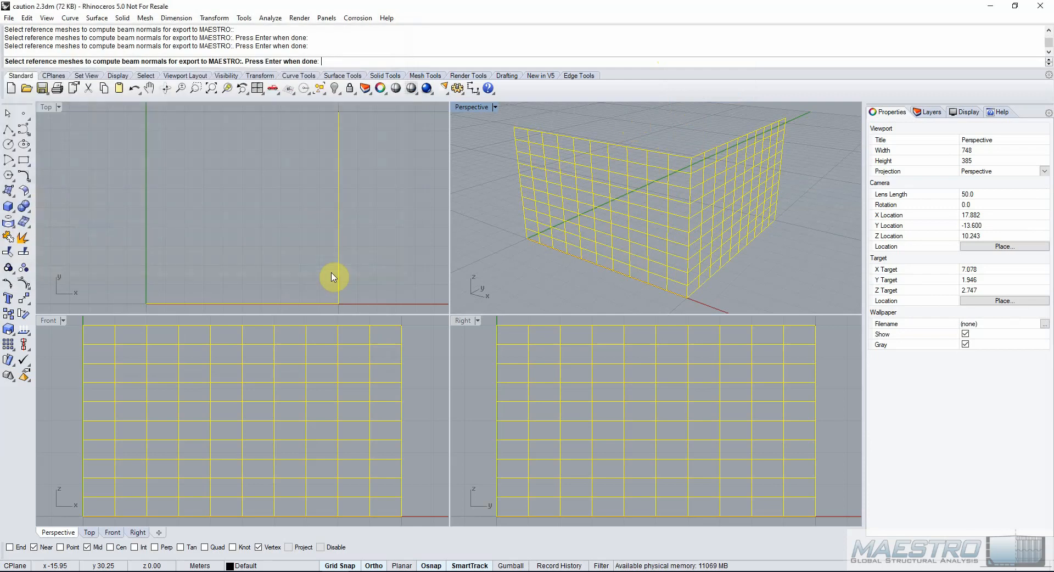
{"action": "left_click", "coordinate": [511, 274]}
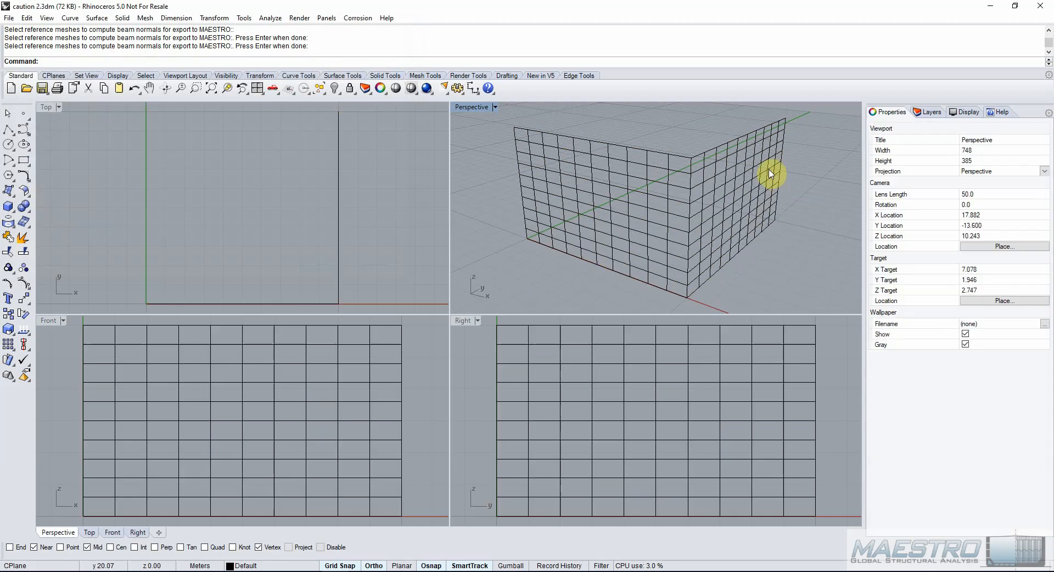
Reselect the grouped beam curves and run the MAESTRO beam export script again with PolyLine on Mesh.
{"action": "left_click", "coordinate": [722, 168]}
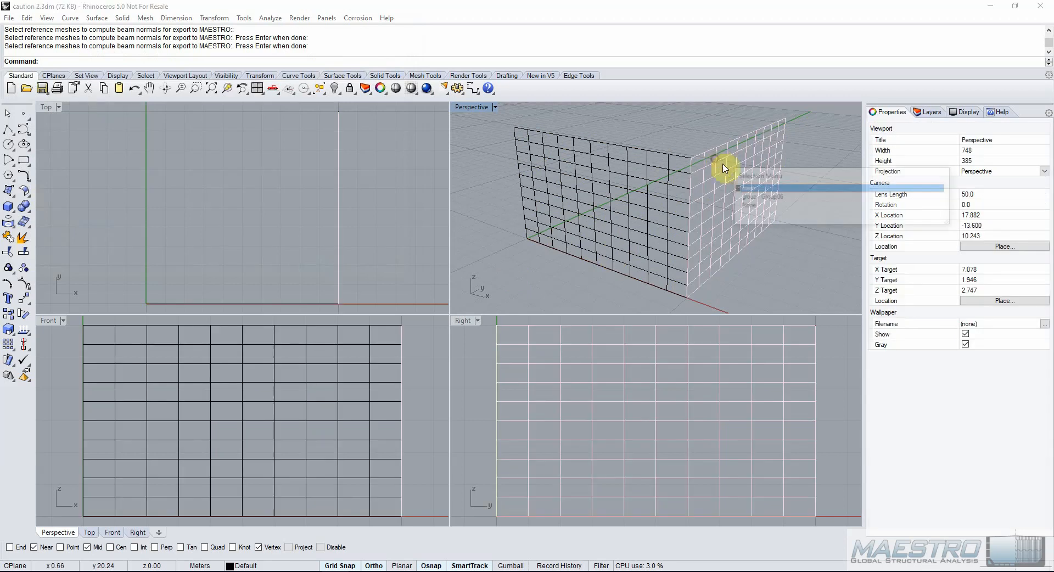
{"action": "left_click", "coordinate": [748, 197]}
{"action": "right_click", "coordinate": [698, 48]}
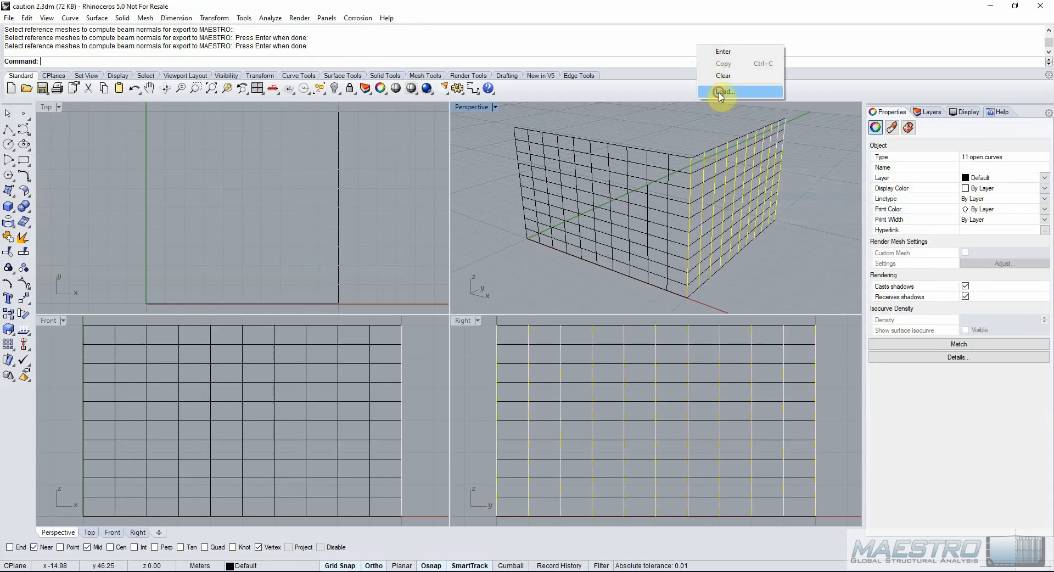
{"action": "left_click", "coordinate": [736, 91]}
{"action": "left_click", "coordinate": [286, 263]}
{"action": "left_click", "coordinate": [371, 262]}
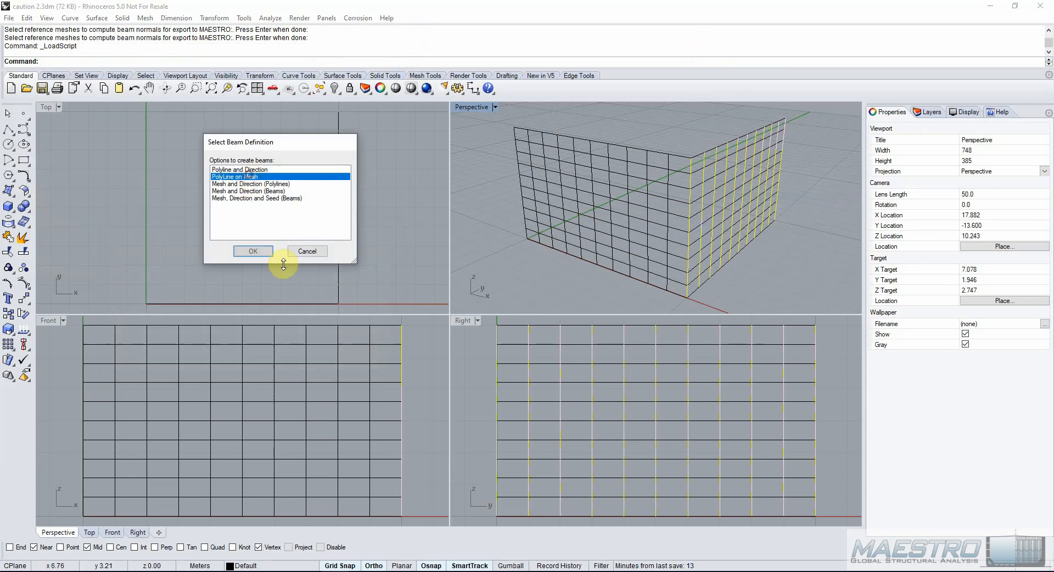
{"action": "left_click", "coordinate": [254, 251]}
Use only the mesh carrying the beam curves as reference and save the neutral file as beams - 1 refs.mnf.
{"action": "left_click", "coordinate": [703, 156]}
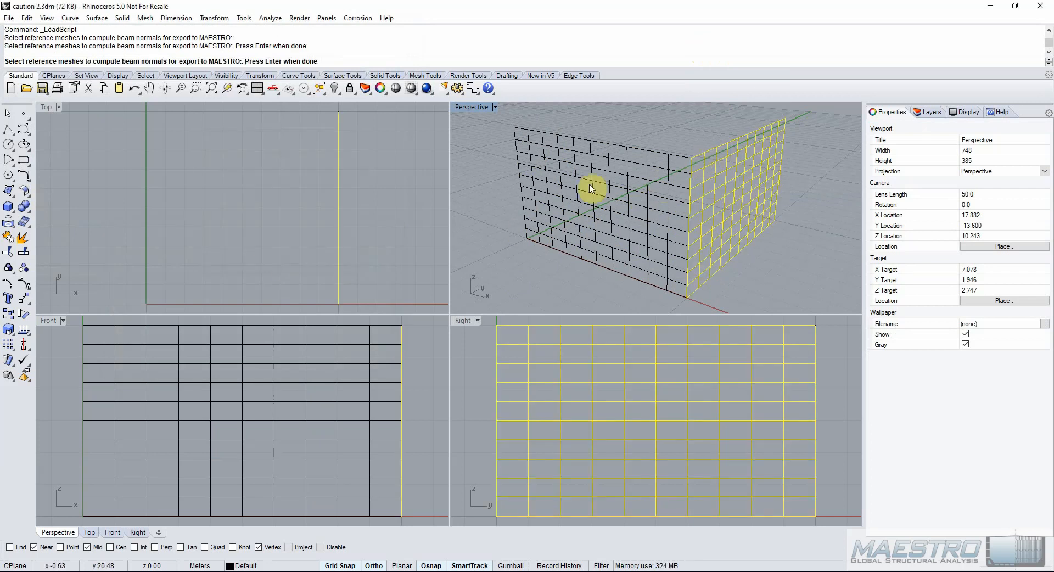
{"action": "key", "text": "Return"}
{"action": "left_click", "coordinate": [140, 153]}
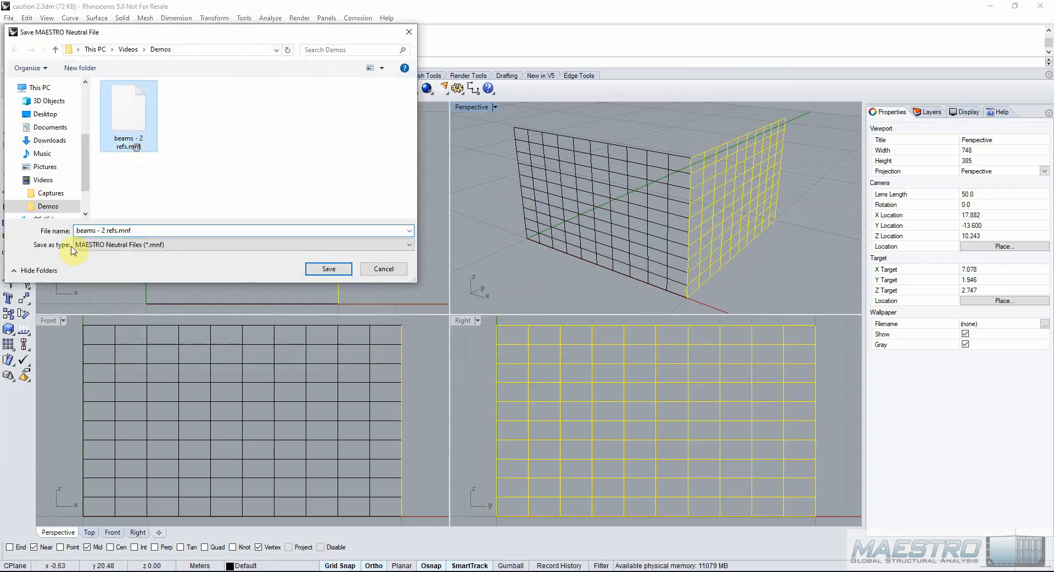
{"action": "left_click", "coordinate": [105, 226]}
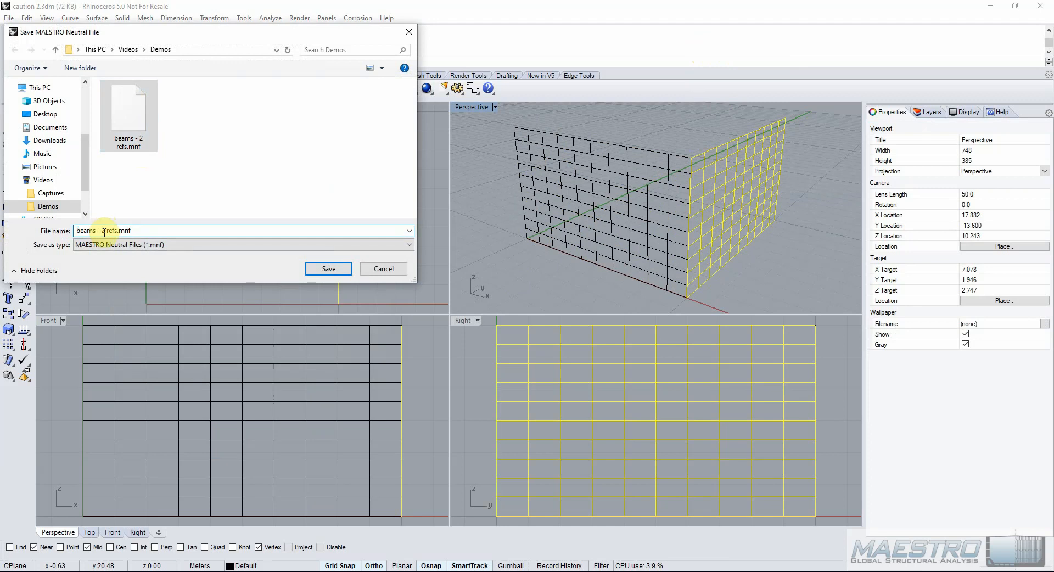
{"action": "type", "text": "1"}
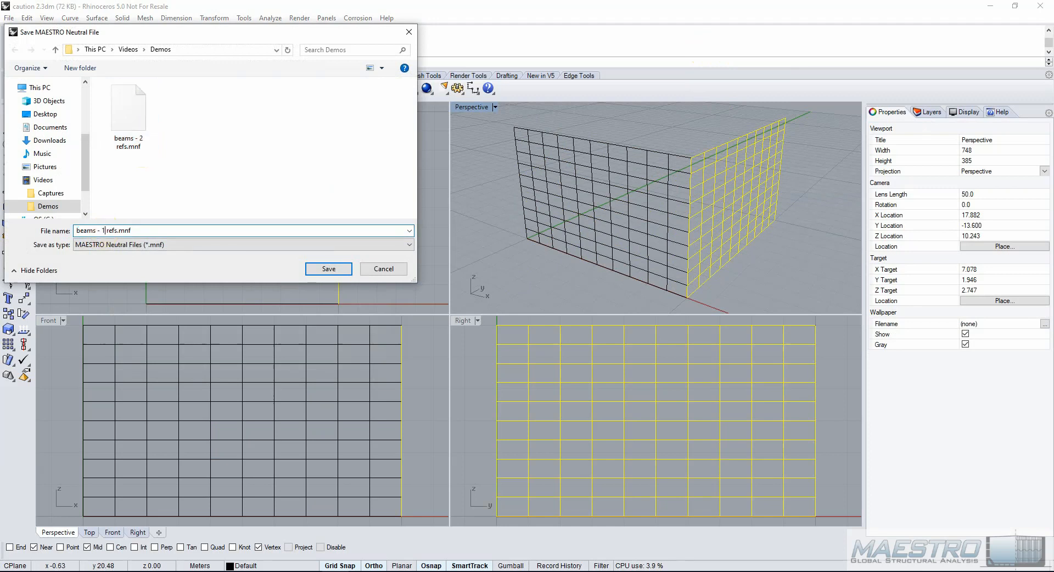
{"action": "left_click", "coordinate": [309, 270]}
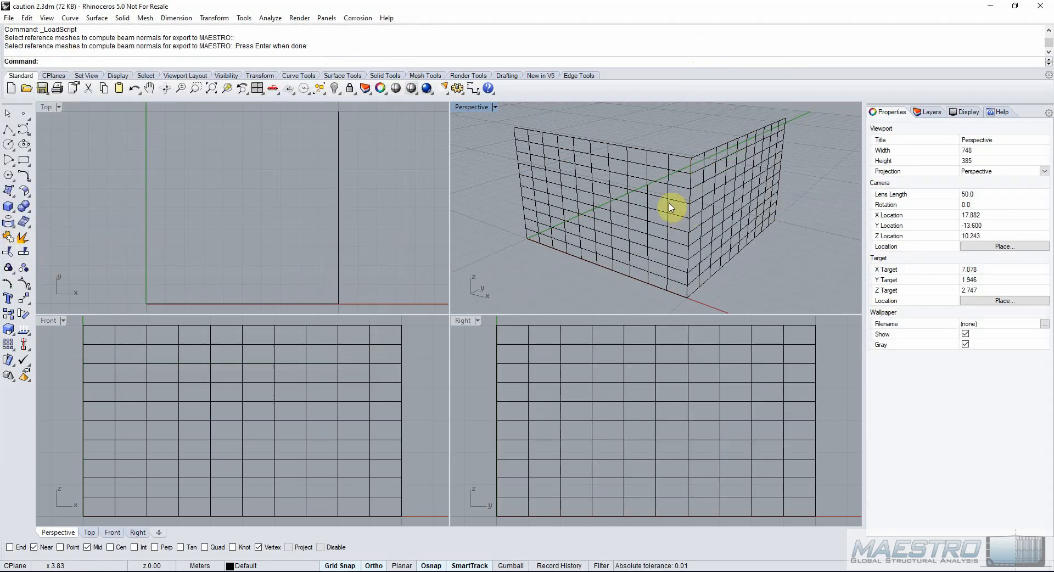
Select both upright meshes and export them to the Demos folder as mesh in PLY format.
{"action": "left_click", "coordinate": [694, 173]}
{"action": "left_click", "coordinate": [714, 234]}
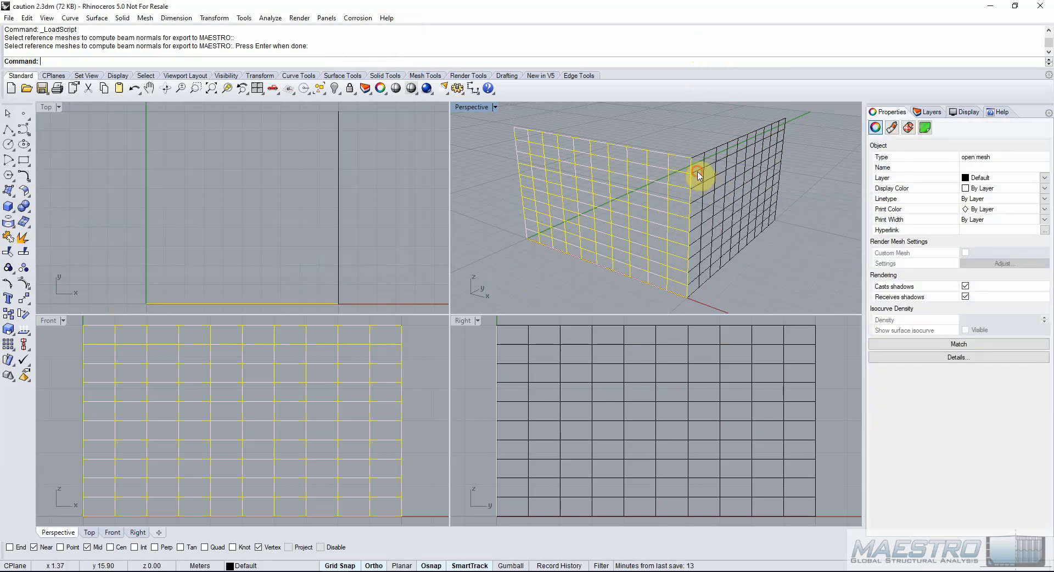
{"action": "left_click", "coordinate": [698, 176]}
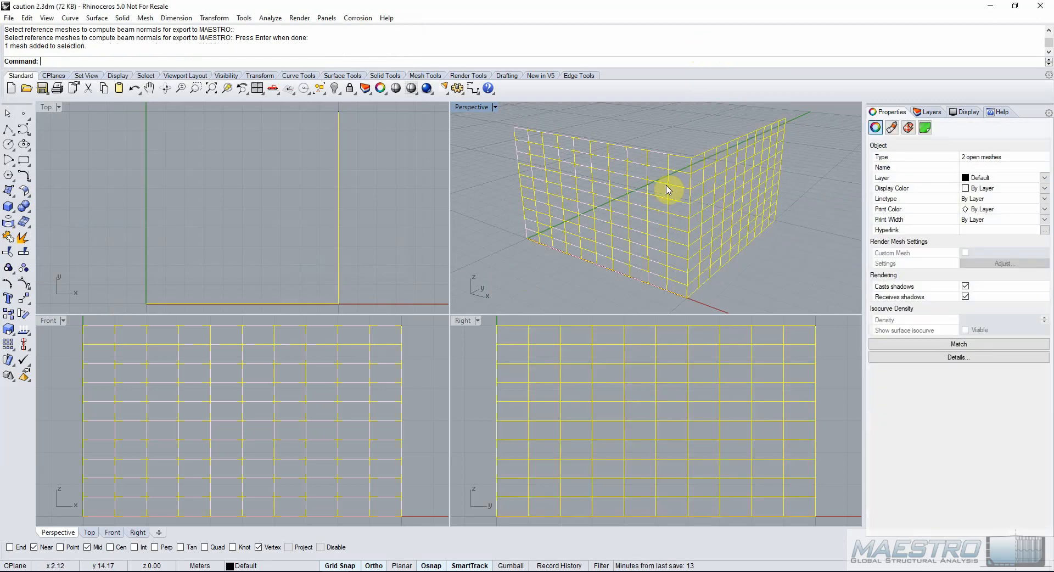
{"action": "left_click", "coordinate": [9, 18]}
{"action": "left_click", "coordinate": [55, 159]}
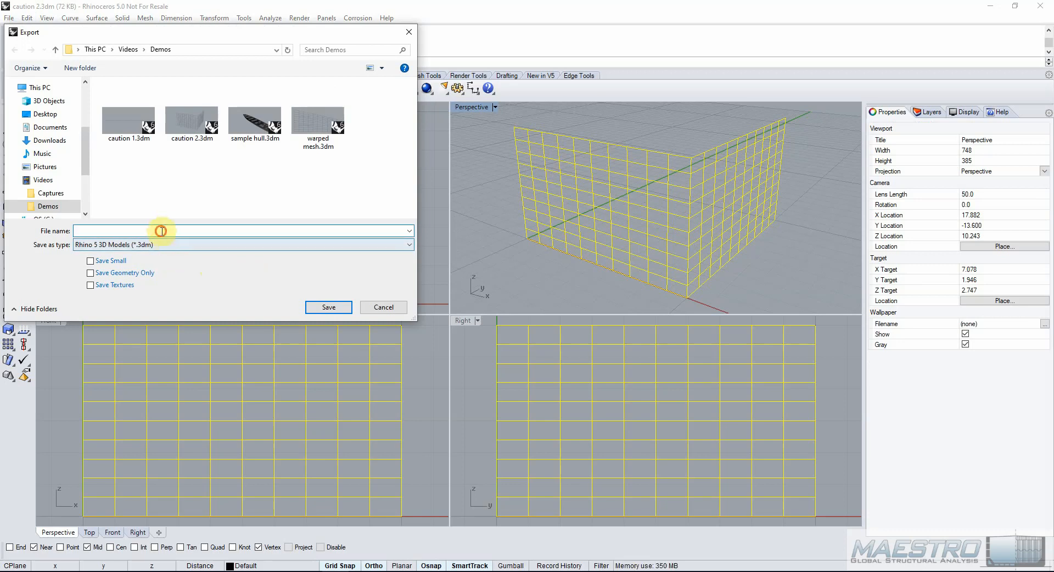
{"action": "left_click", "coordinate": [192, 245]}
{"action": "scroll", "coordinate": [165, 317], "scroll_direction": "down", "scroll_amount": 4}
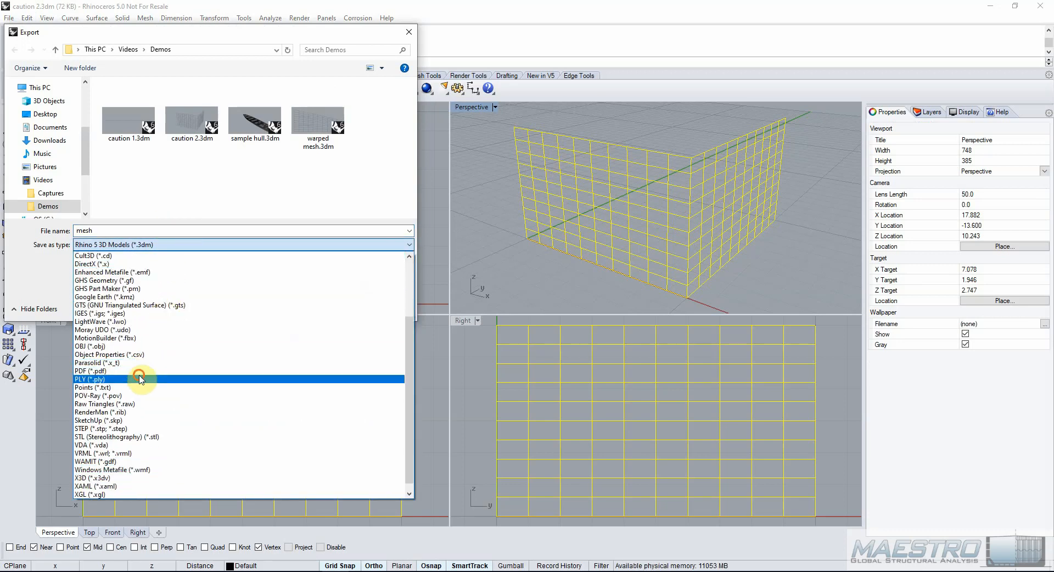
{"action": "left_click", "coordinate": [140, 379]}
{"action": "left_click", "coordinate": [325, 309]}
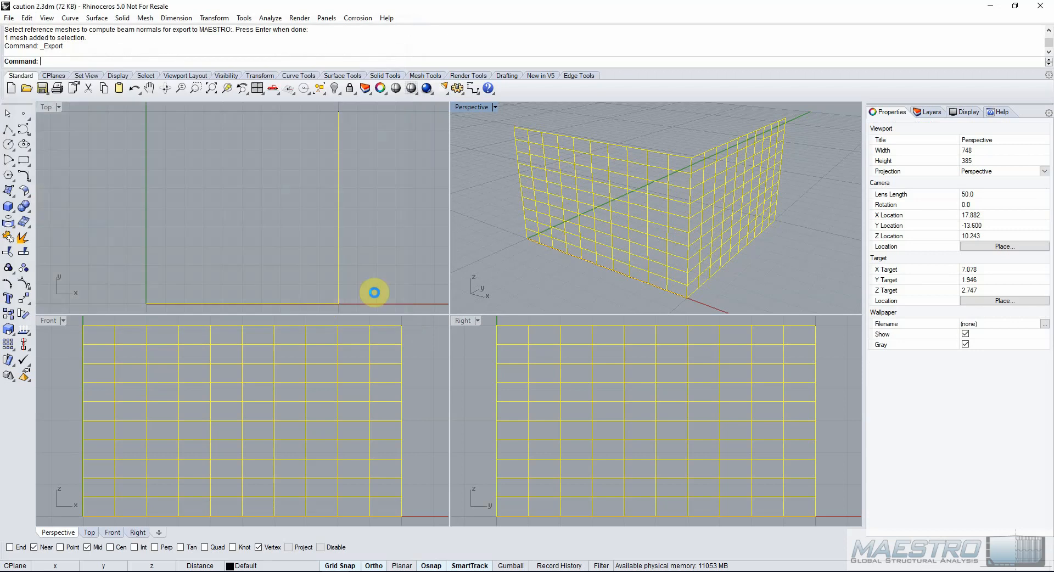
{"action": "left_click", "coordinate": [178, 352]}
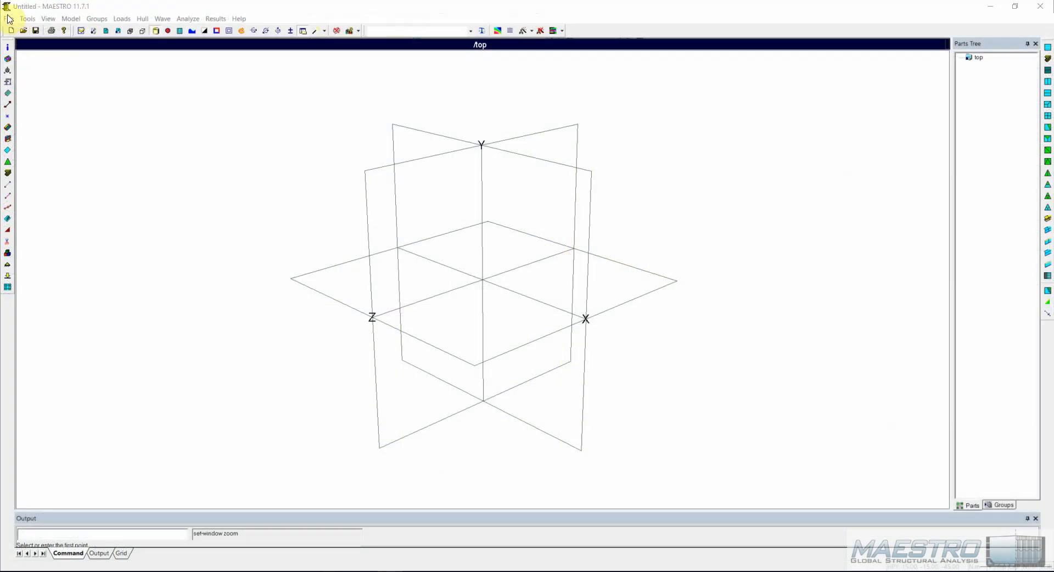
In MAESTRO, import mesh.ply as a global module with nodal coordinates transformed by -90 degrees about X, and hide the nodes.
{"action": "left_click", "coordinate": [8, 18]}
{"action": "mouse_move", "coordinate": [118, 78]}
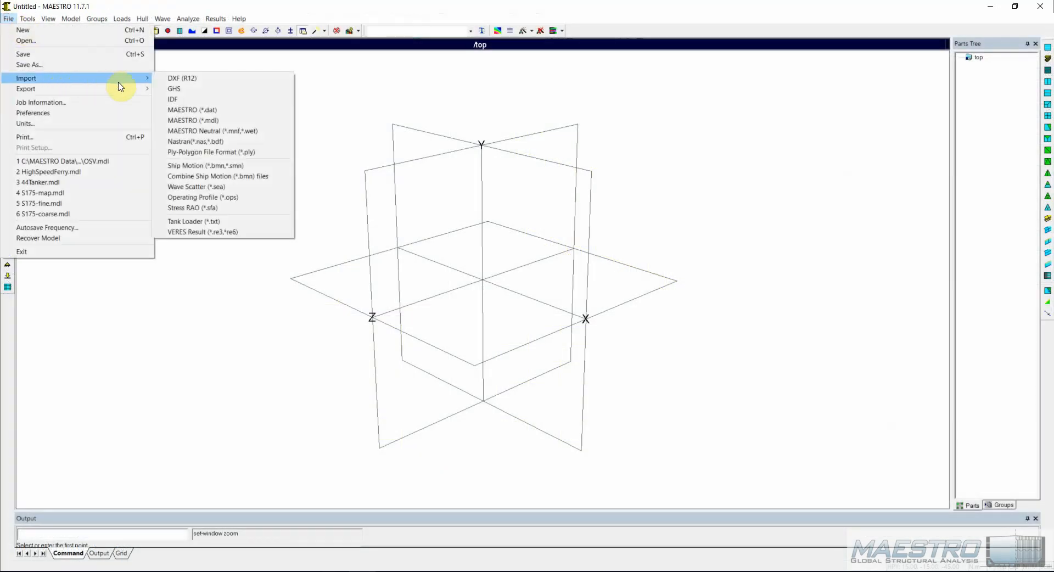
{"action": "left_click", "coordinate": [226, 152]}
{"action": "left_click", "coordinate": [489, 227]}
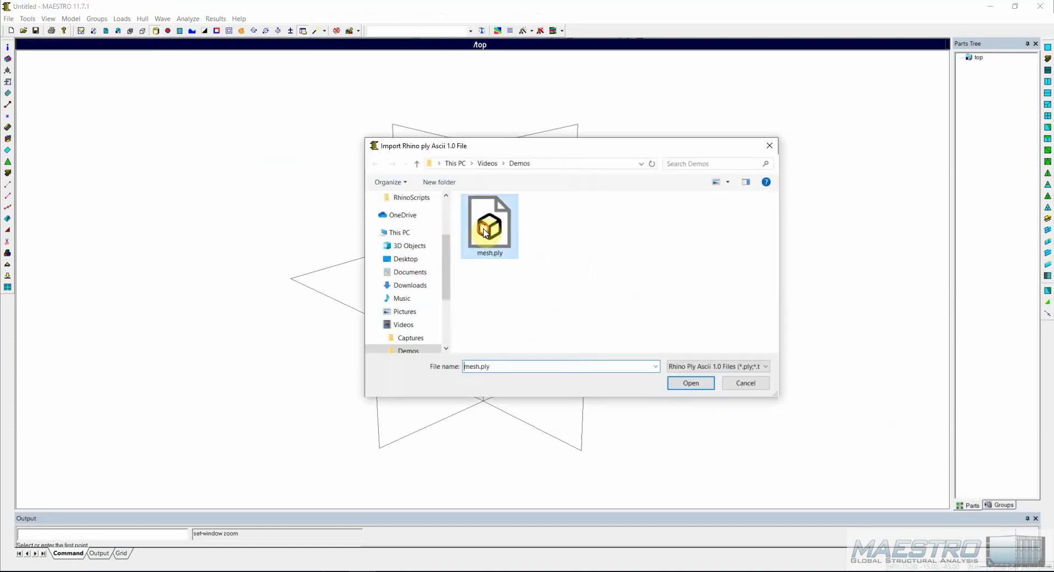
{"action": "left_click", "coordinate": [707, 387]}
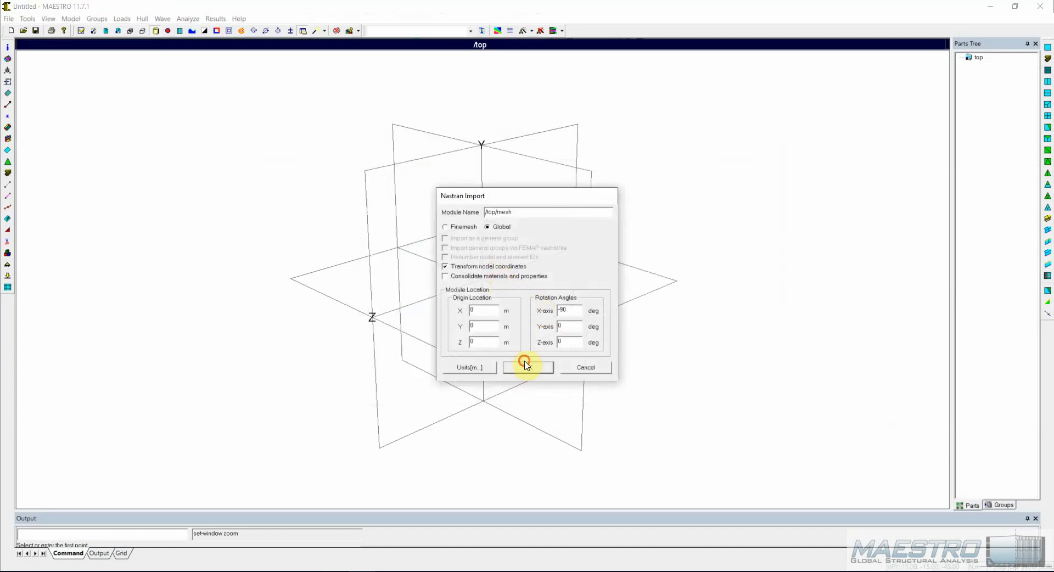
{"action": "left_click", "coordinate": [527, 368]}
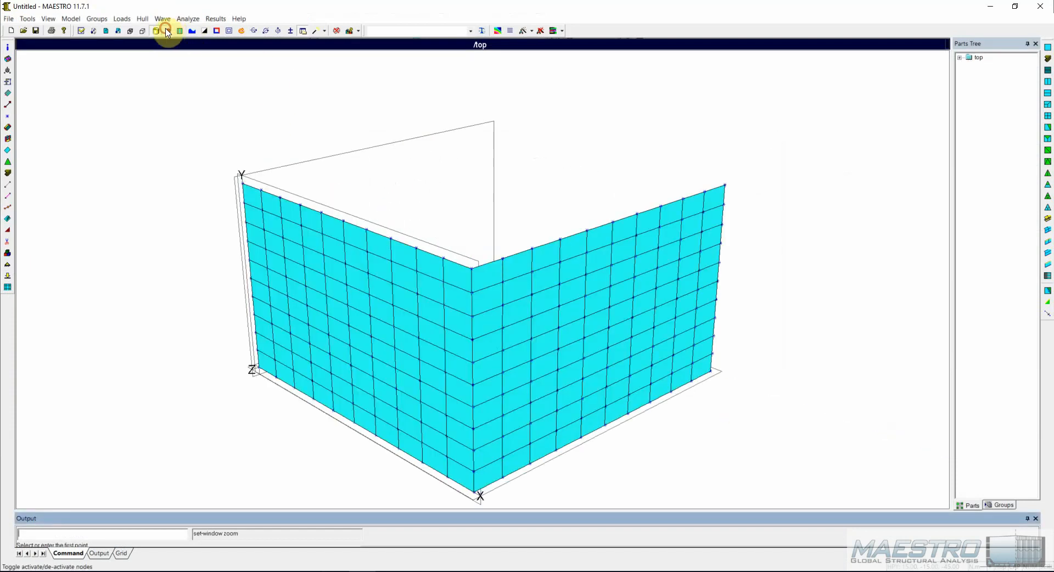
{"action": "left_click", "coordinate": [168, 31]}
Import the neutral file beams - 2 refs.mnf as a global module rotated -90 degrees about X and inspect the corner beam.
{"action": "left_click", "coordinate": [8, 18]}
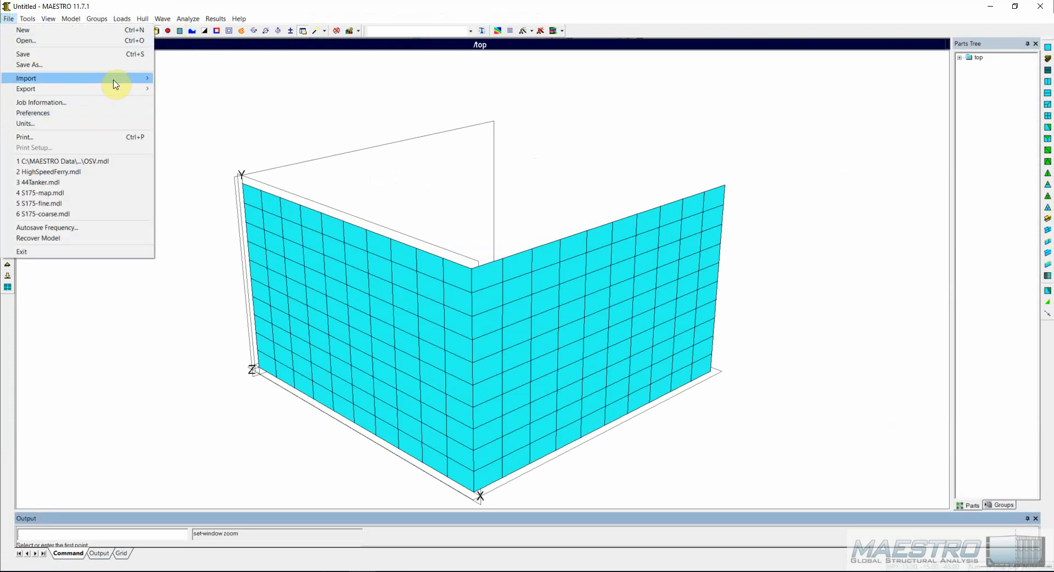
{"action": "mouse_move", "coordinate": [116, 84]}
{"action": "left_click", "coordinate": [217, 130]}
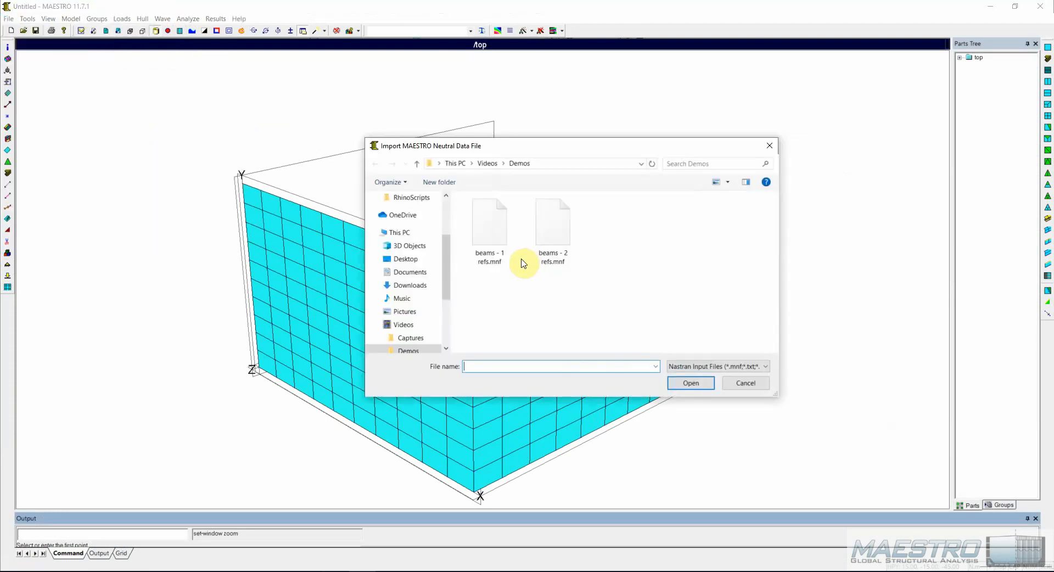
{"action": "left_click", "coordinate": [555, 246]}
{"action": "left_click", "coordinate": [682, 383]}
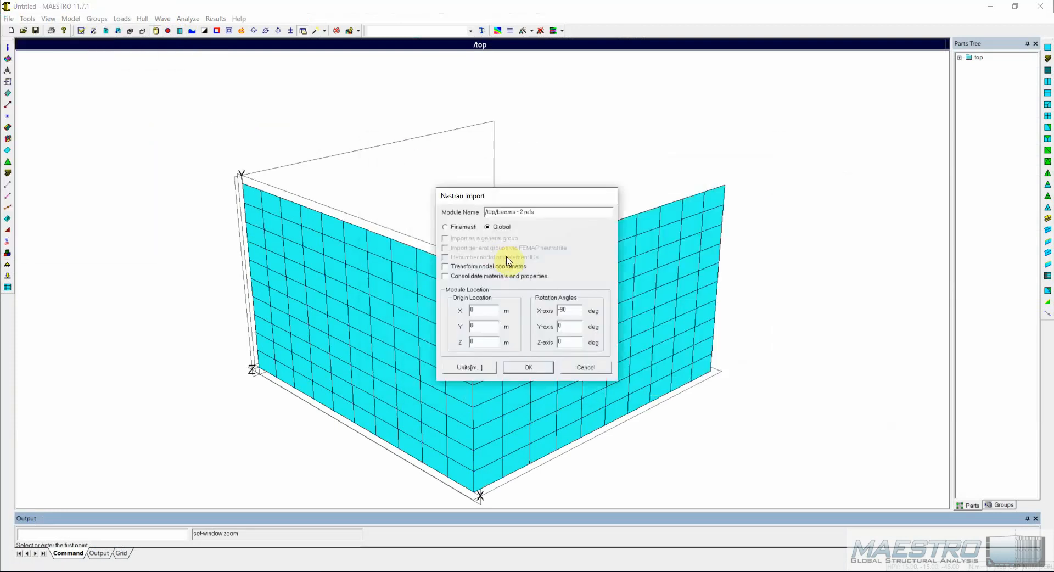
{"action": "left_click", "coordinate": [529, 367]}
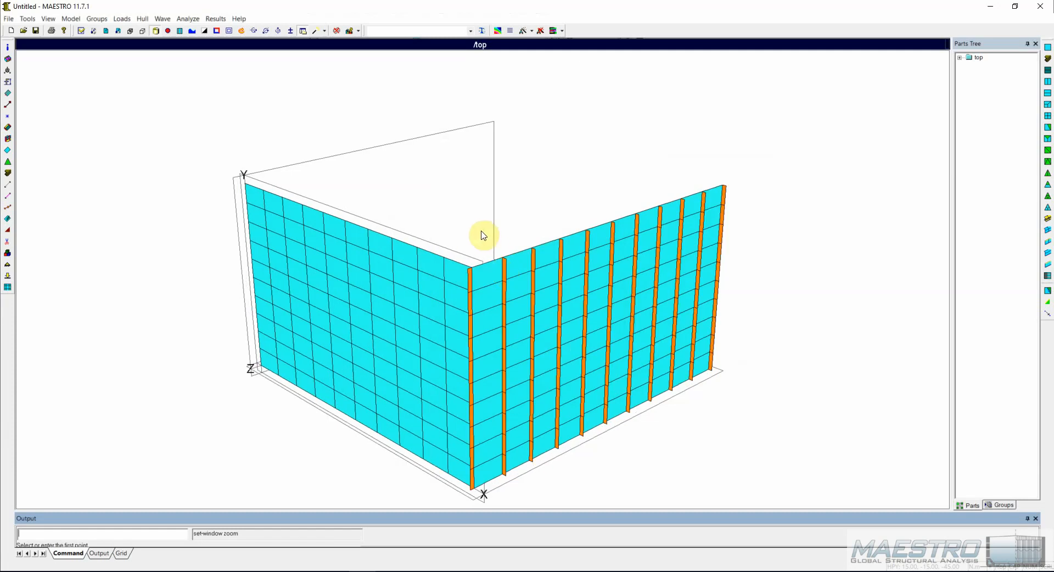
{"action": "middle_click_drag", "start_coordinate": [482, 233], "coordinate": [452, 287]}
{"action": "scroll", "coordinate": [452, 287], "scroll_direction": "up", "scroll_amount": 5}
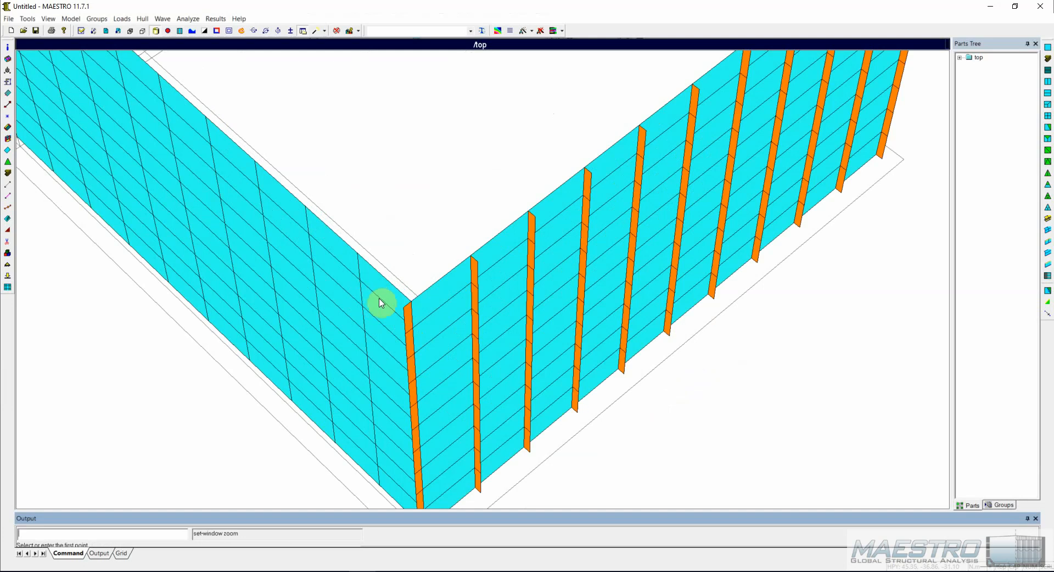
Import the neutral file beams - 1 refs.mnf as a global module with nodal coordinates transformed by -90 degrees about X.
{"action": "left_click", "coordinate": [9, 19]}
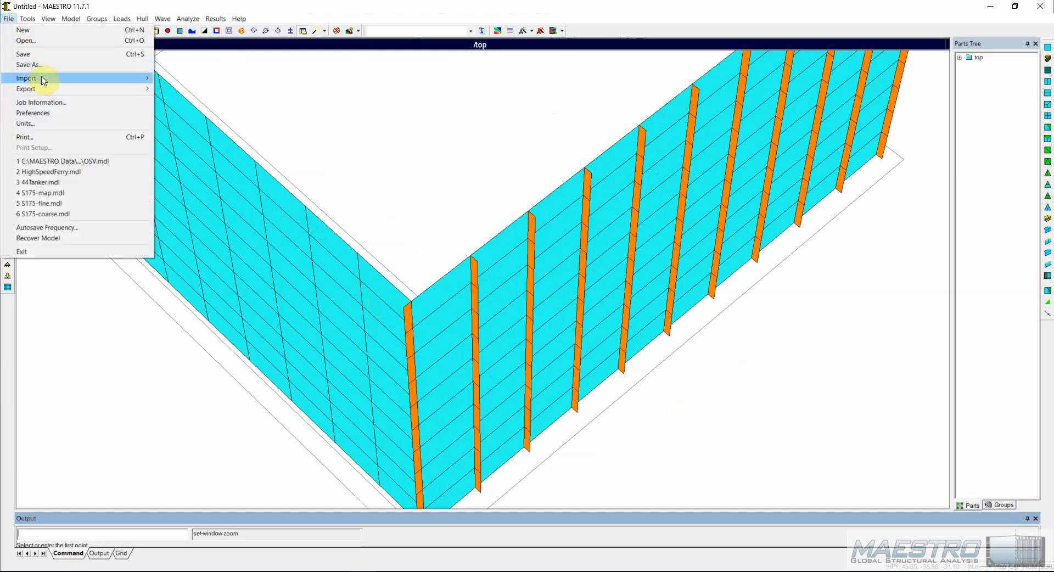
{"action": "mouse_move", "coordinate": [43, 81]}
{"action": "left_click", "coordinate": [216, 130]}
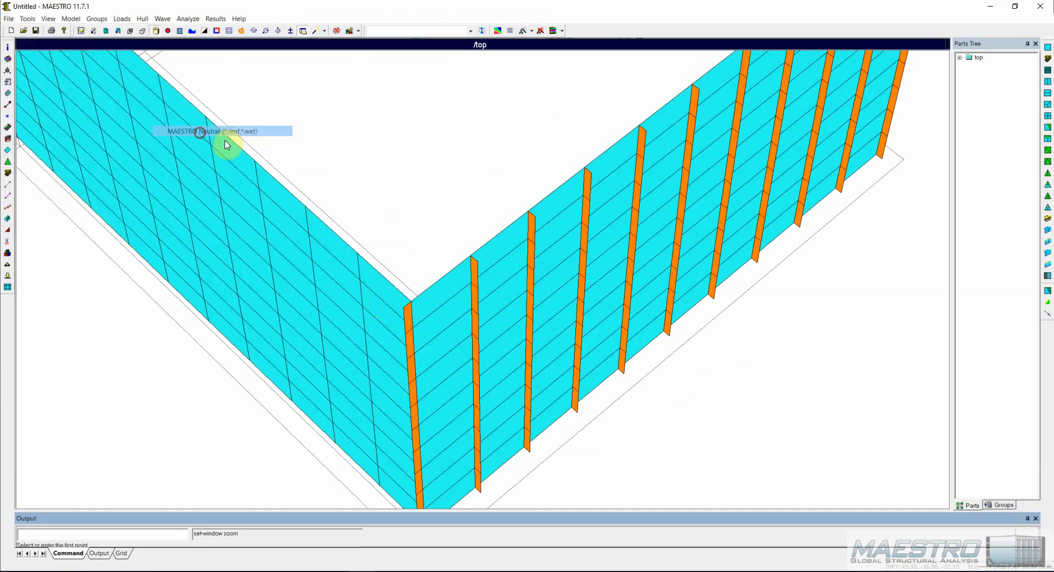
{"action": "left_click", "coordinate": [473, 264]}
{"action": "left_click", "coordinate": [693, 385]}
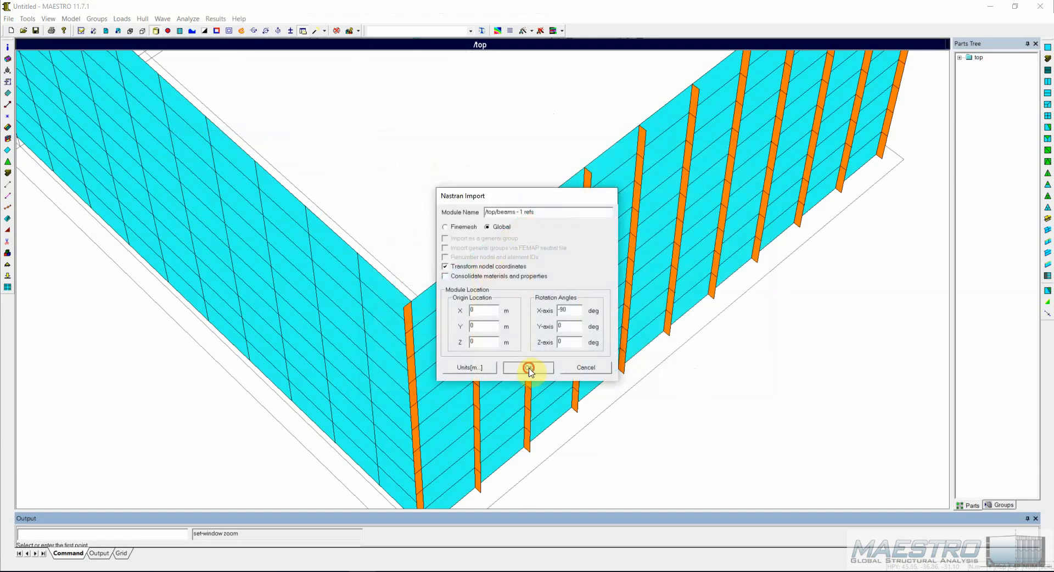
{"action": "left_click", "coordinate": [528, 368]}
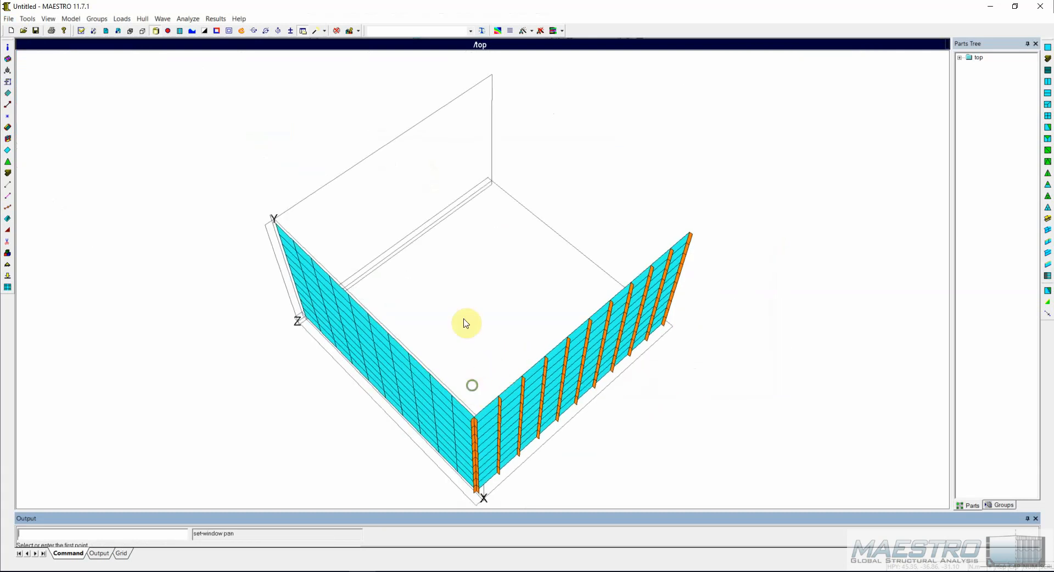
Turn off the visibility of the beams - 2 refs module and inspect the corner beam of beams - 1 refs.
{"action": "left_click", "coordinate": [959, 57]}
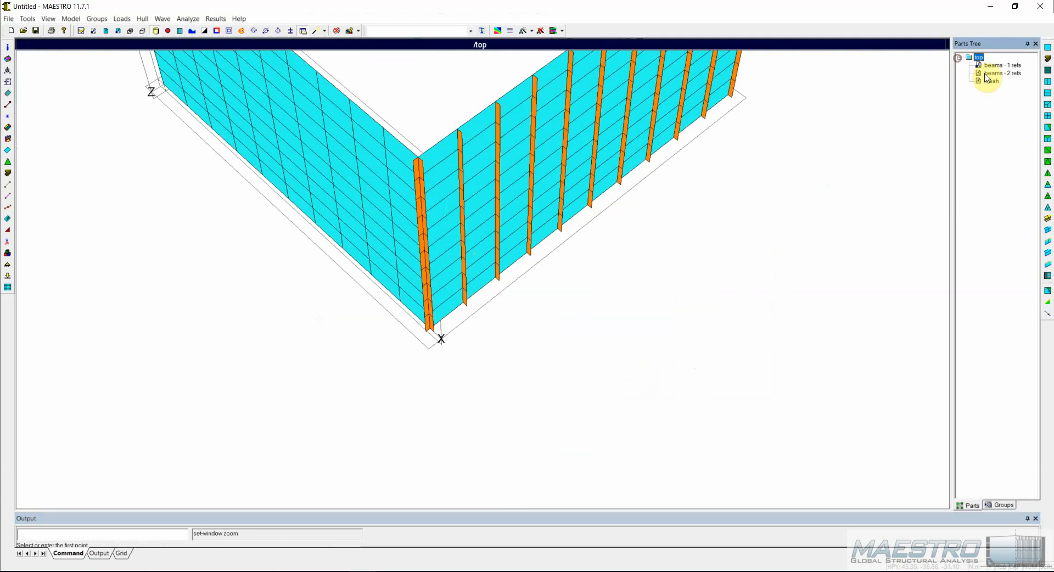
{"action": "right_click", "coordinate": [988, 75]}
{"action": "left_click", "coordinate": [997, 177]}
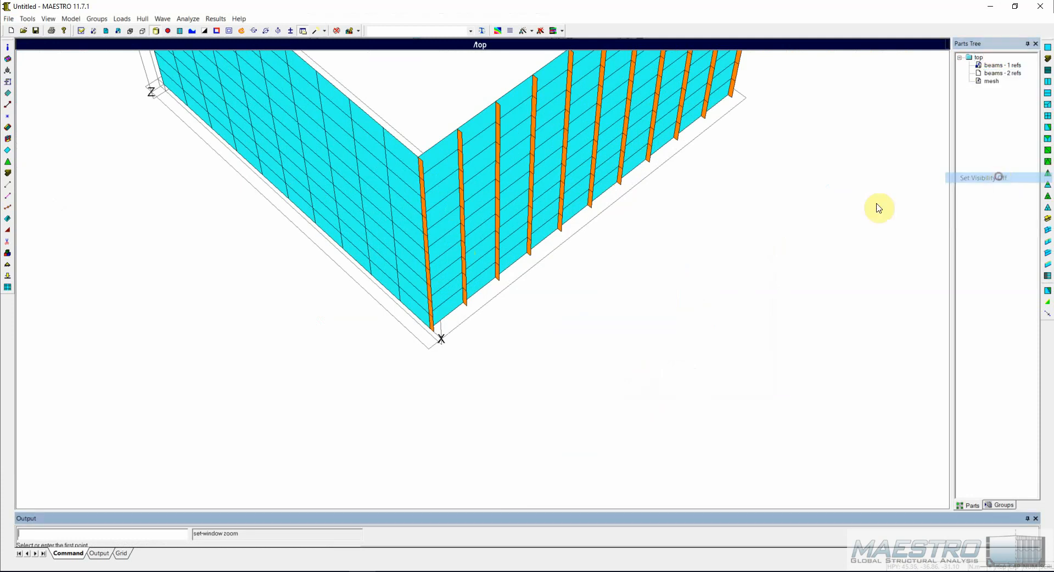
{"action": "middle_click_drag", "start_coordinate": [478, 227], "coordinate": [423, 332]}
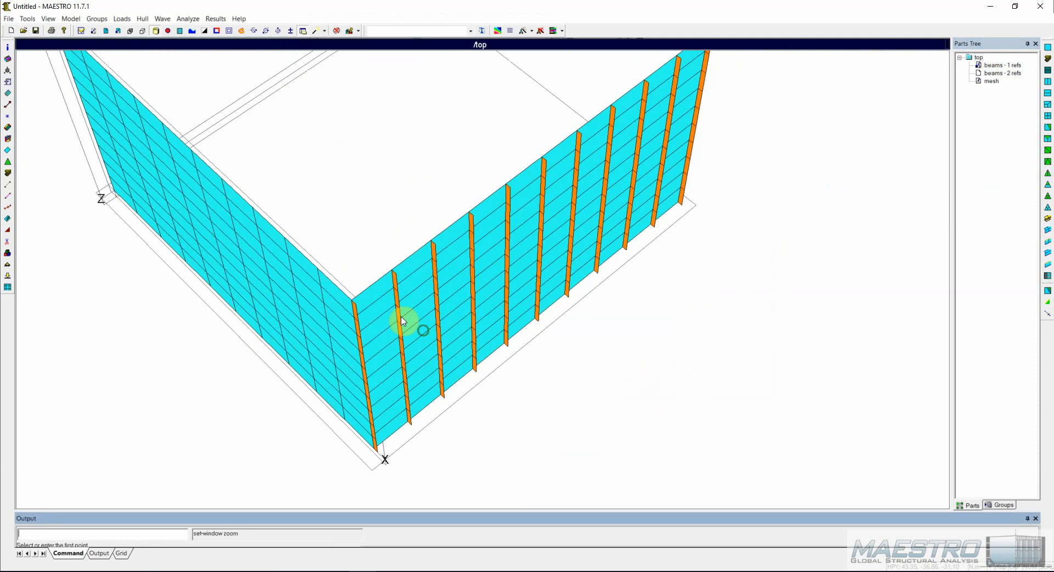